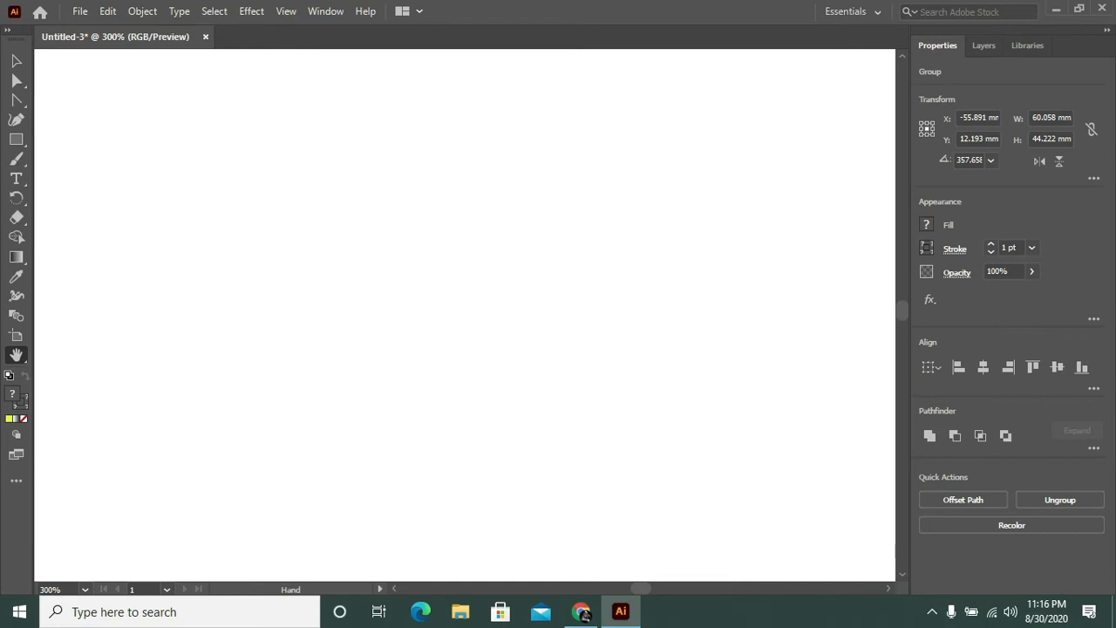
Step: Draw a yellow rectangle about 66 mm wide and 13 mm high on the upper part of the artboard
key("ctrl+minus")
key("ctrl+minus")
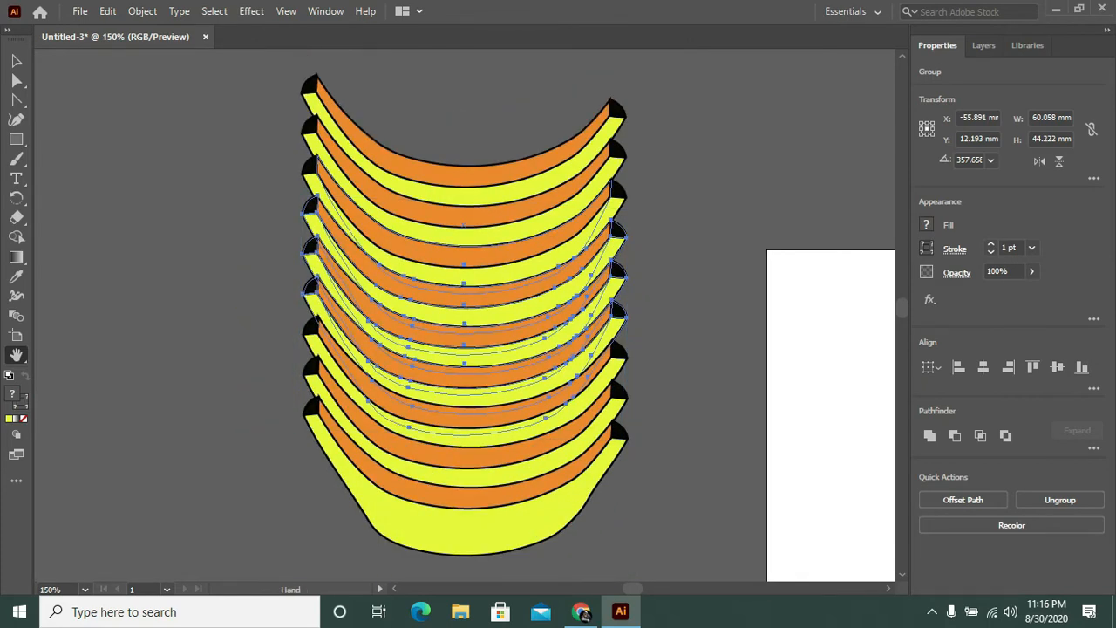
scroll(469, 314, "right", 10)
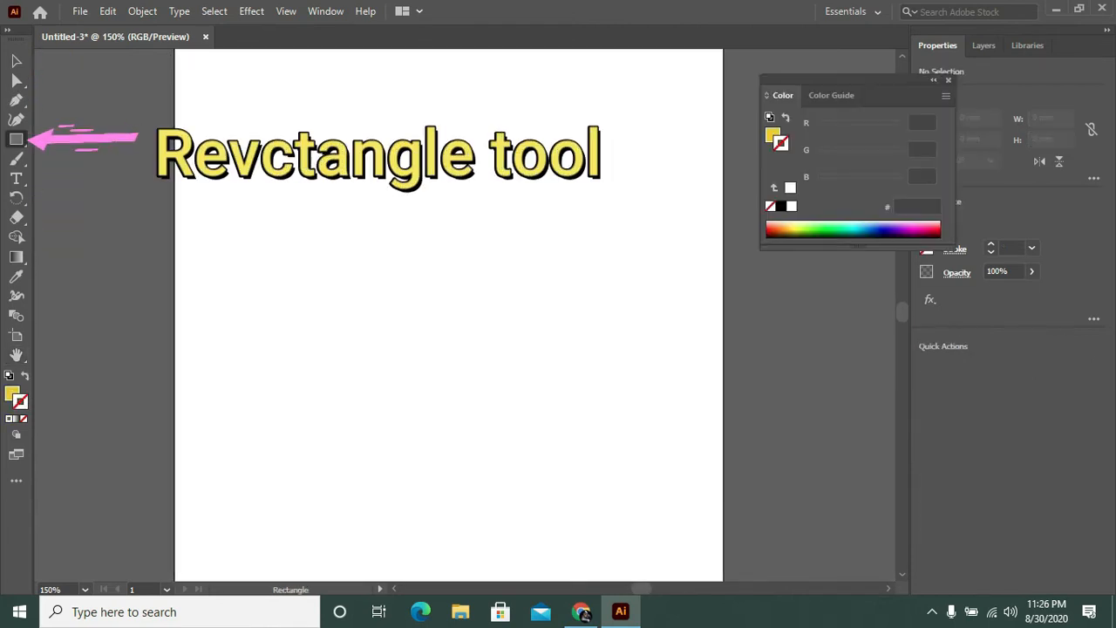
left_click_drag(261, 172, 620, 241)
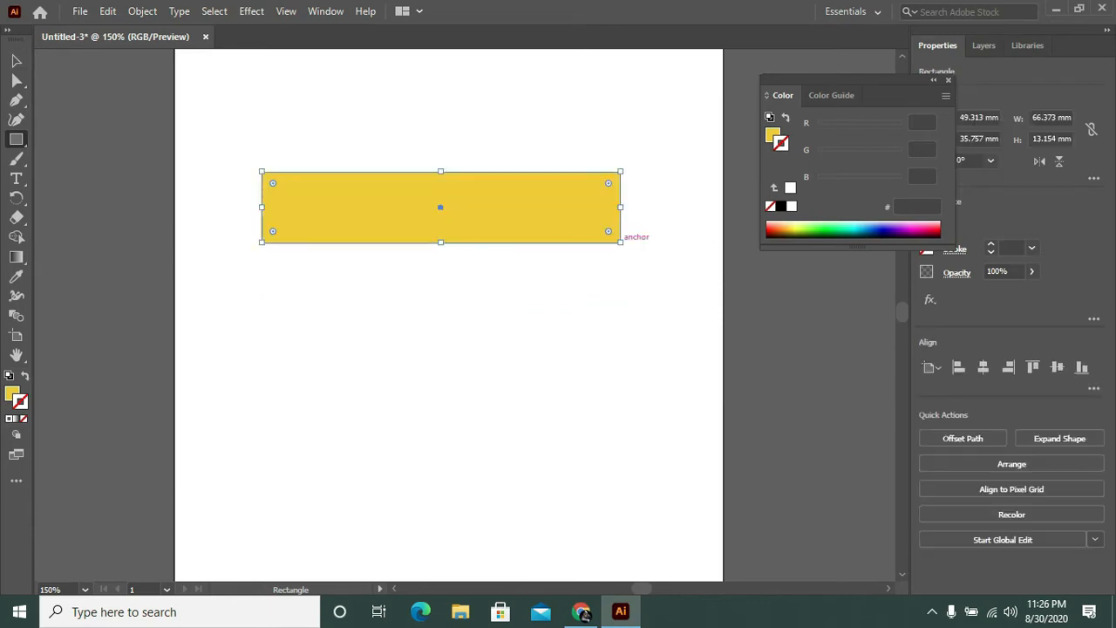
Step: Add eight anchor points with the Pen tool, two near each end of the rectangle's upper and lower edges
key("p")
left_click(282, 172)
left_click(316, 170)
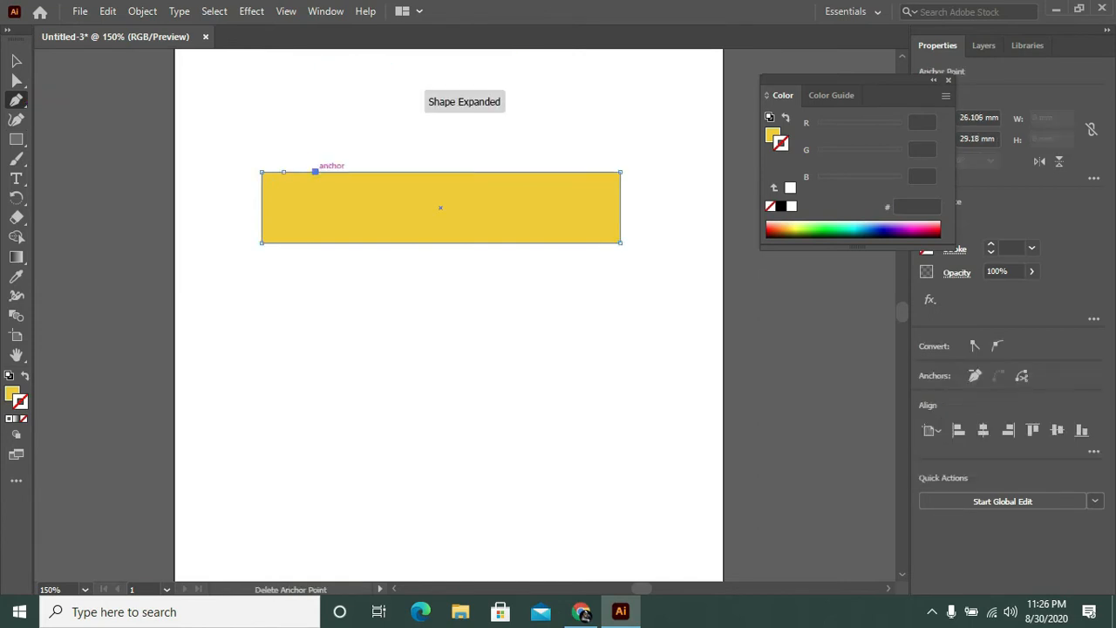
left_click(321, 242)
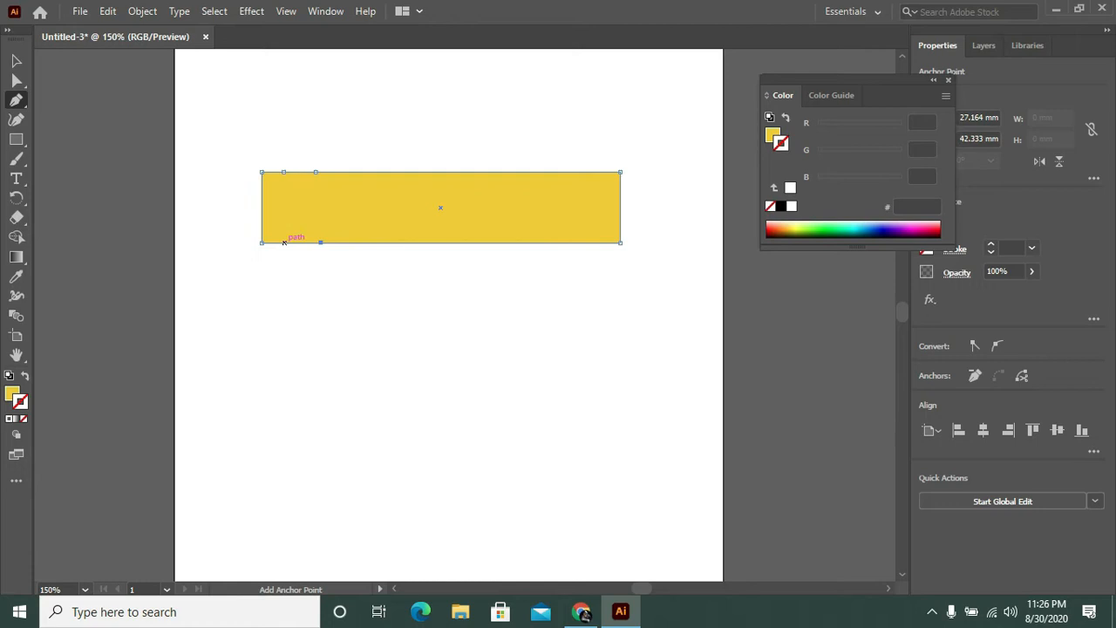
left_click(287, 242)
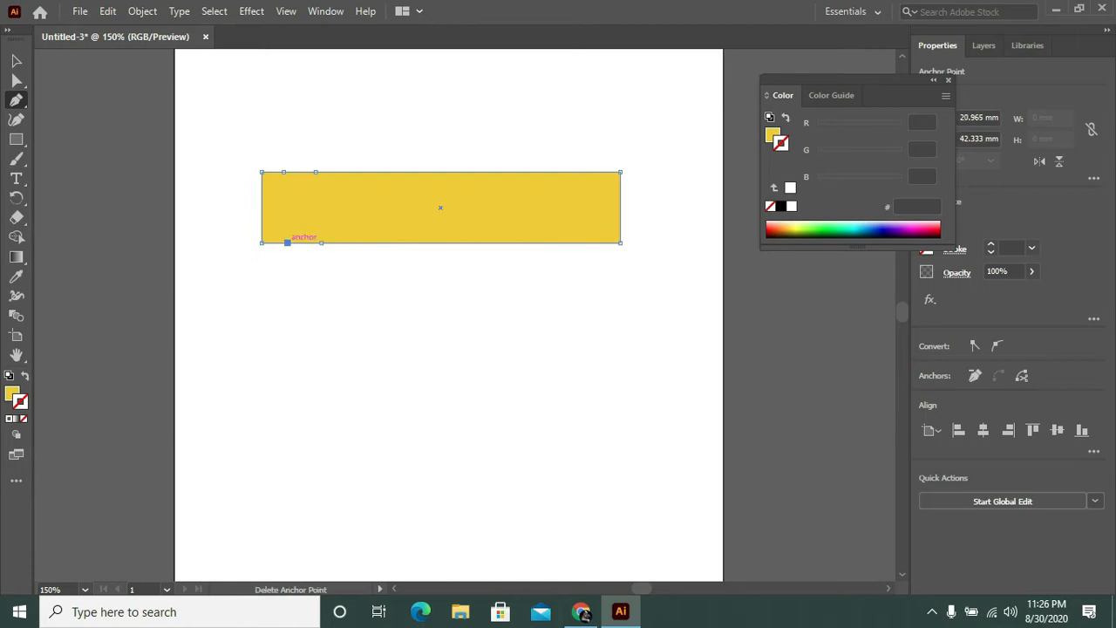
left_click(599, 242)
left_click(565, 242)
left_click(559, 172)
left_click(592, 171)
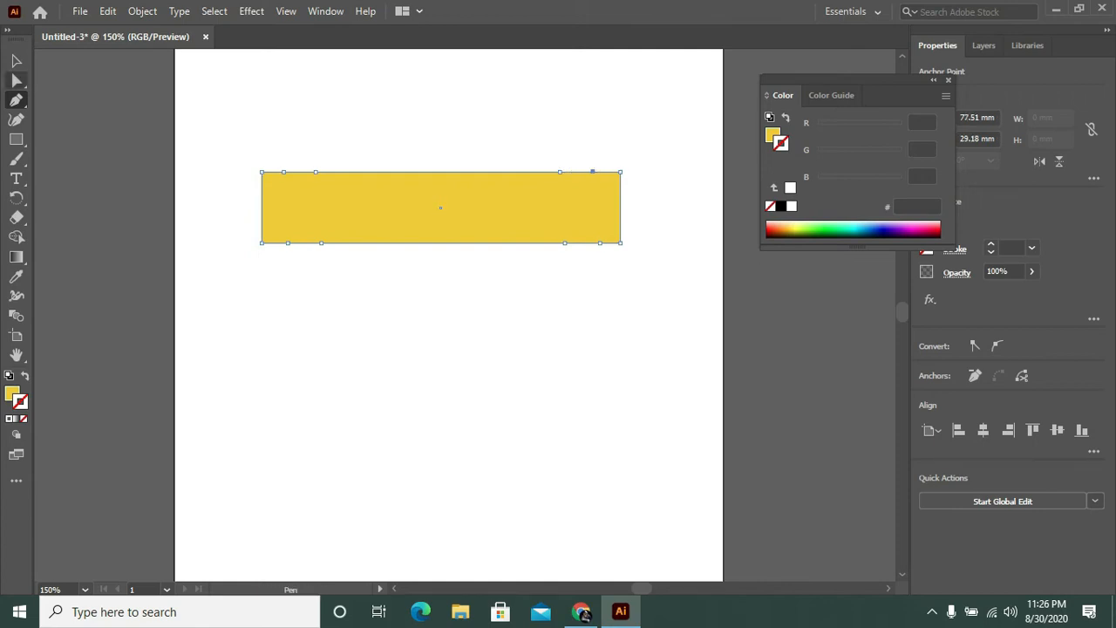
Step: Move the rectangle's two left corner anchors toward each other to narrow the left end into a short vertical edge
left_click(16, 79)
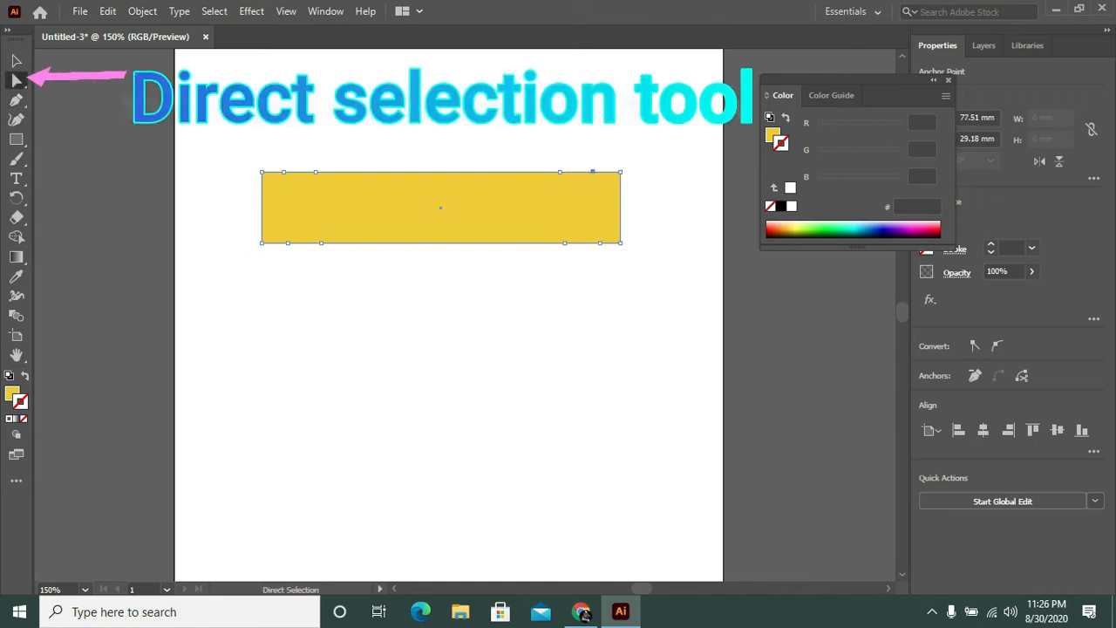
left_click_drag(262, 172, 259, 196)
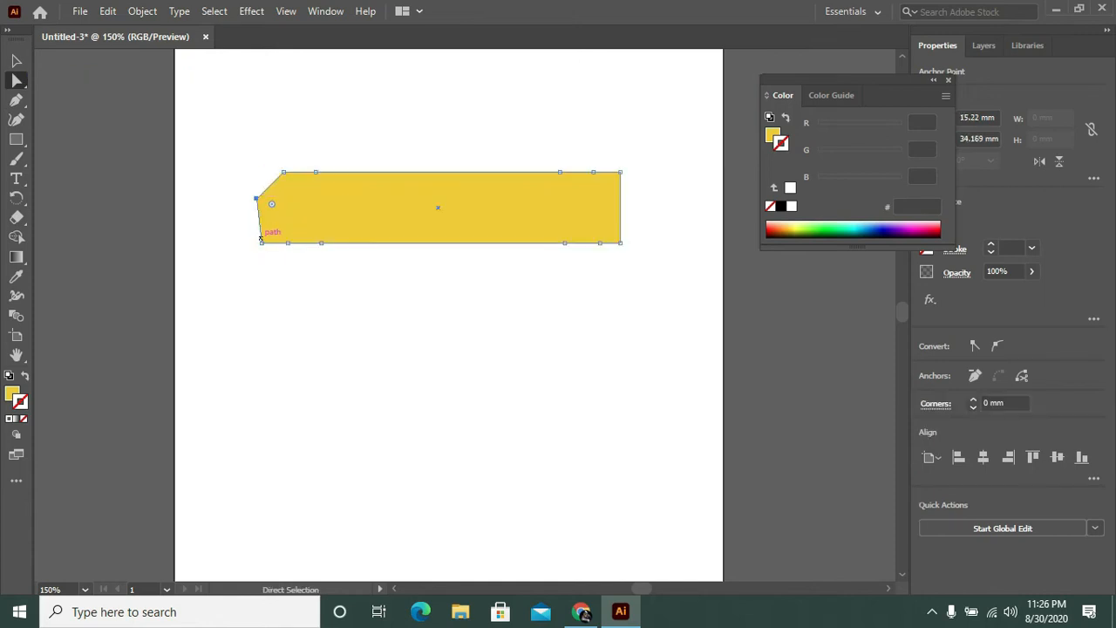
left_click_drag(263, 243, 288, 243)
left_click_drag(257, 206, 191, 154)
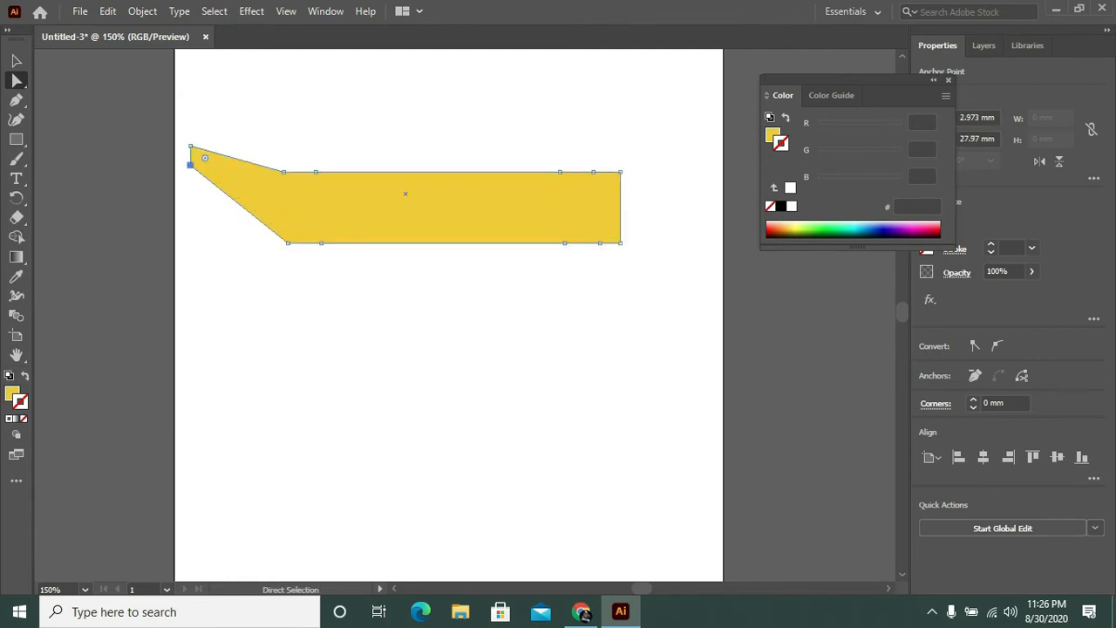
left_click_drag(620, 217, 647, 157)
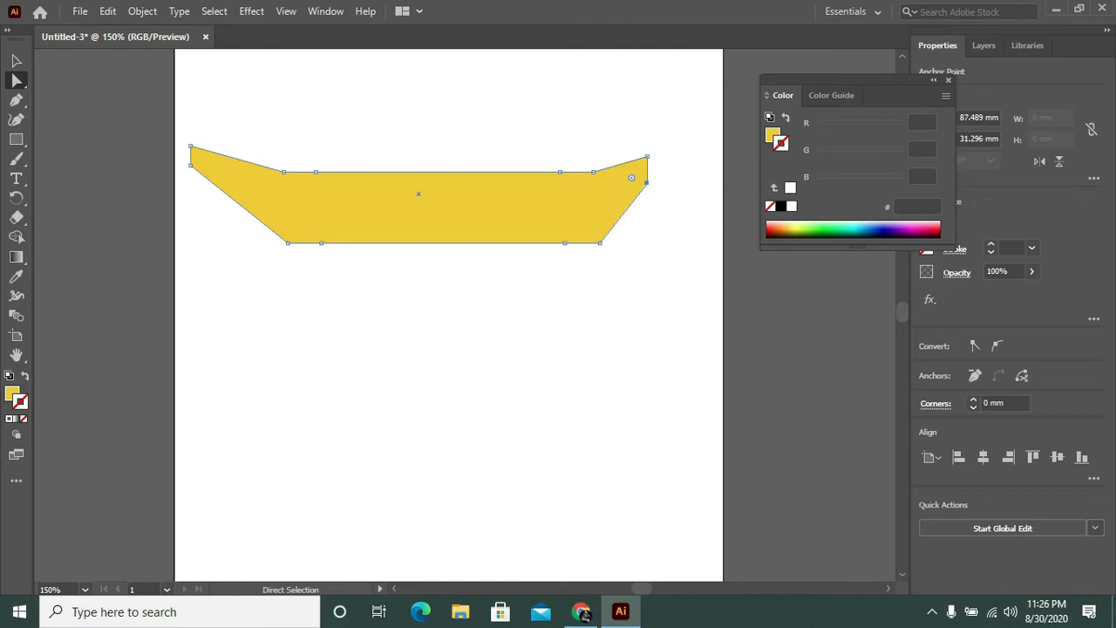
left_click_drag(420, 194, 450, 251)
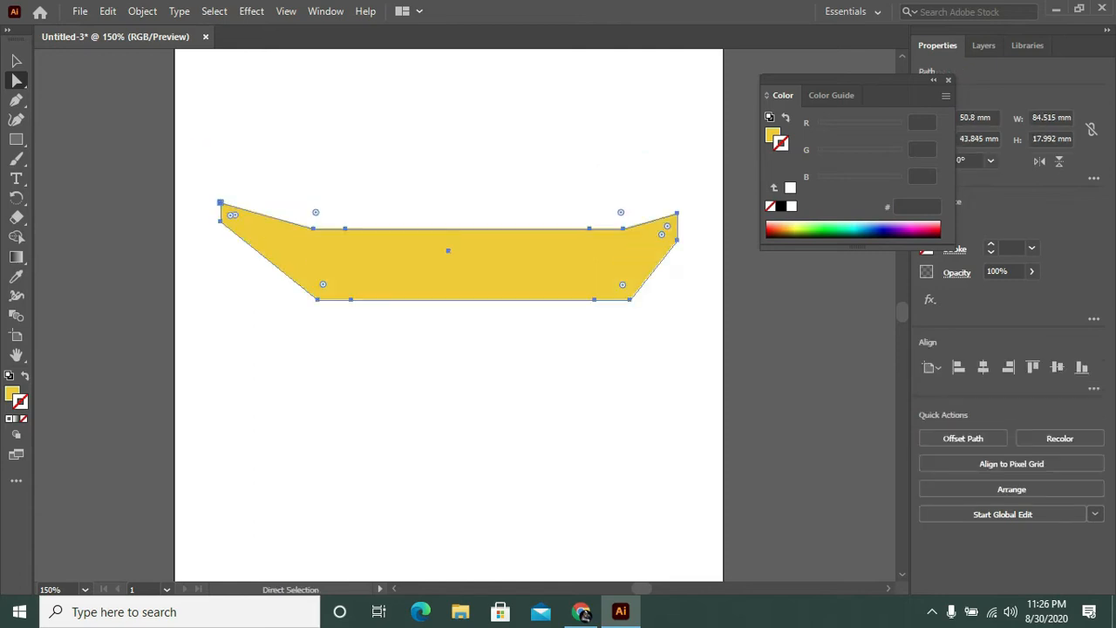
left_click_drag(220, 212, 231, 186)
key("ctrl+z")
key("ctrl+z")
key("ctrl+z")
key("ctrl+z")
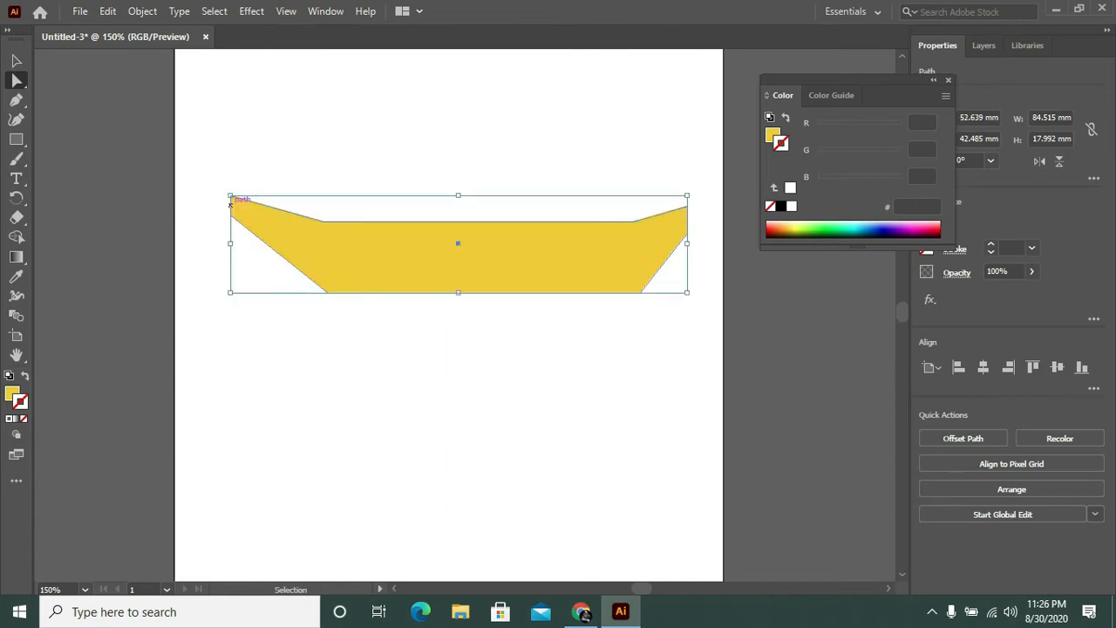
key("ctrl+z")
Step: Pull the bar's left and right ends outward and up into narrow tips, and move the shape slightly down and right
left_click(256, 216)
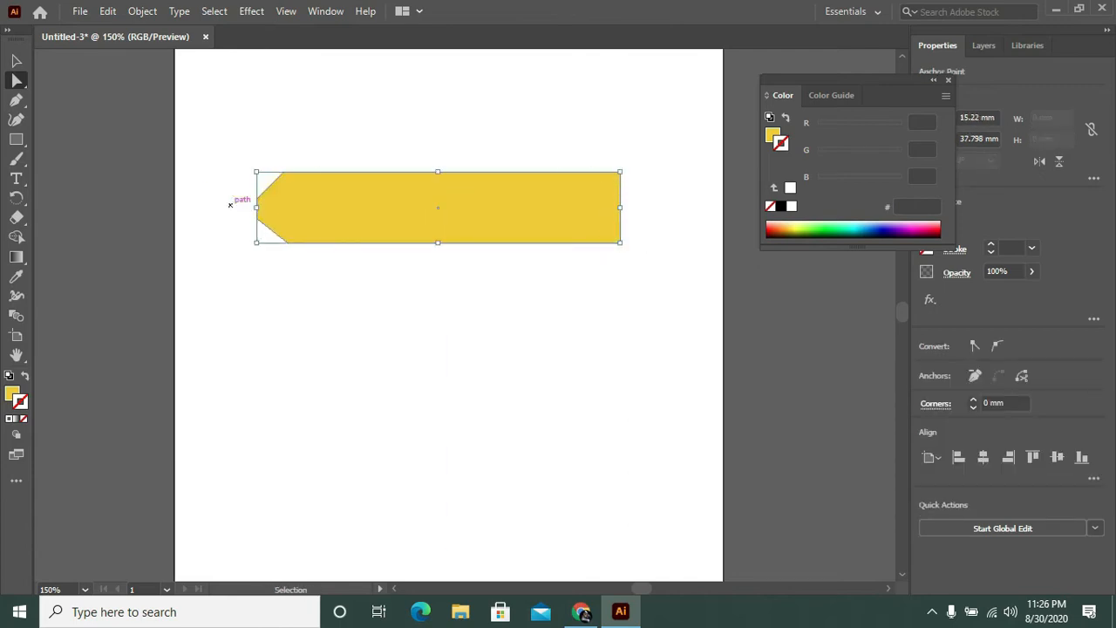
left_click_drag(255, 216, 186, 160)
left_click_drag(620, 243, 647, 172)
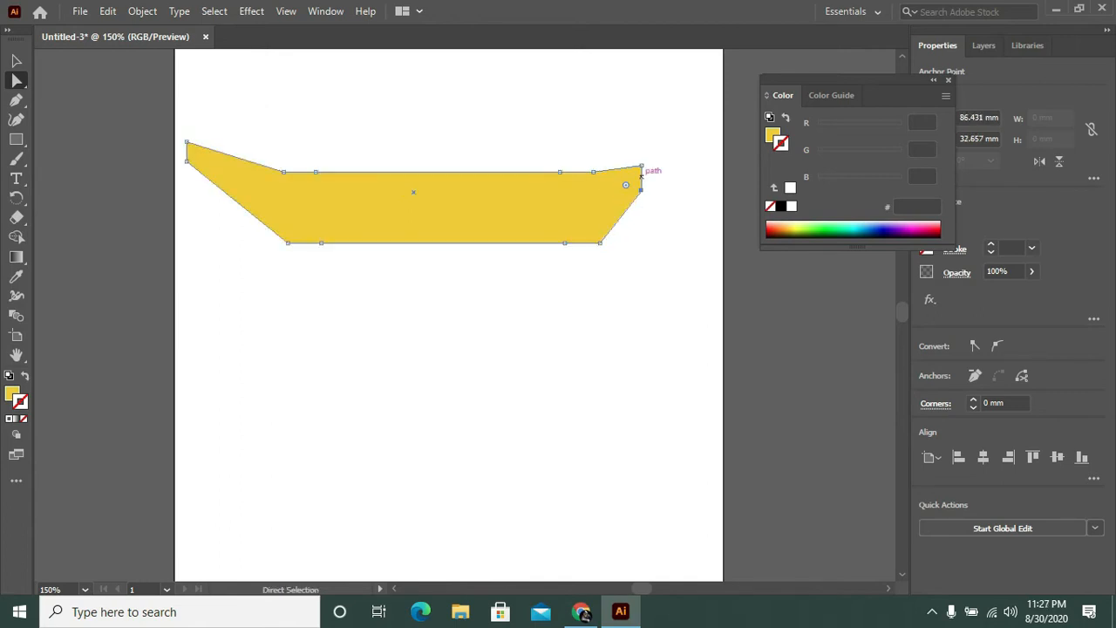
left_click_drag(463, 207, 469, 224)
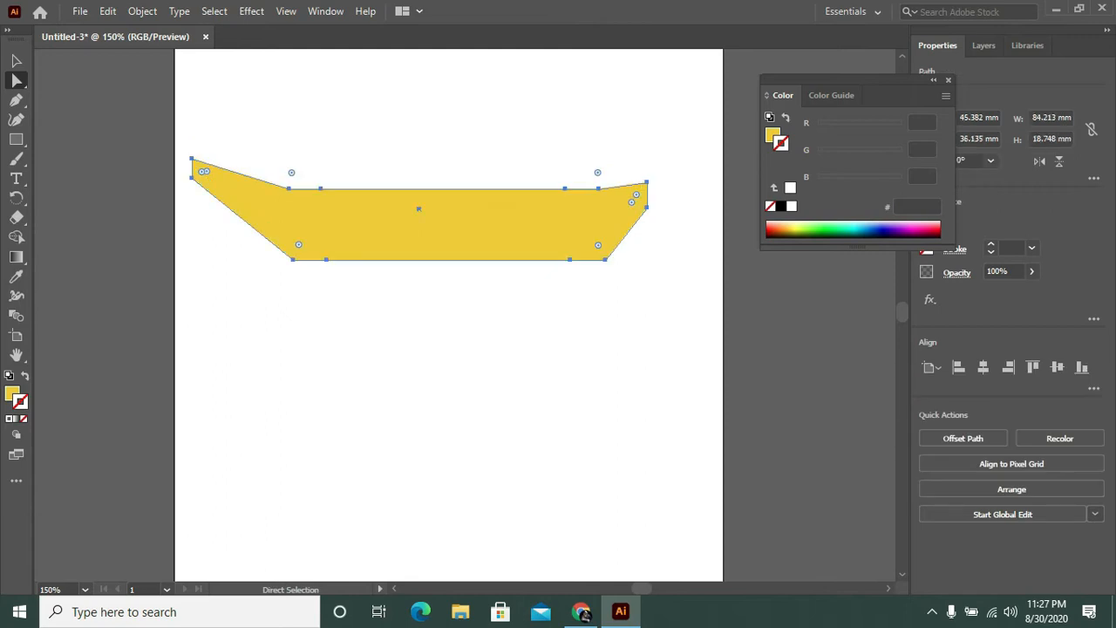
left_click_drag(192, 168, 204, 175)
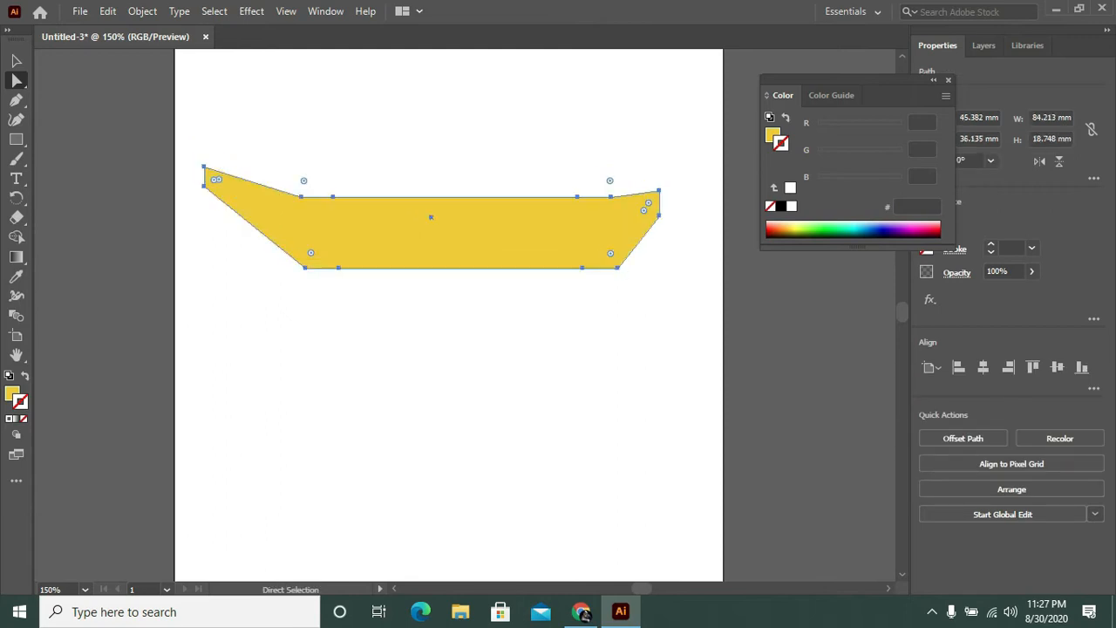
key("ctrl+shift+a")
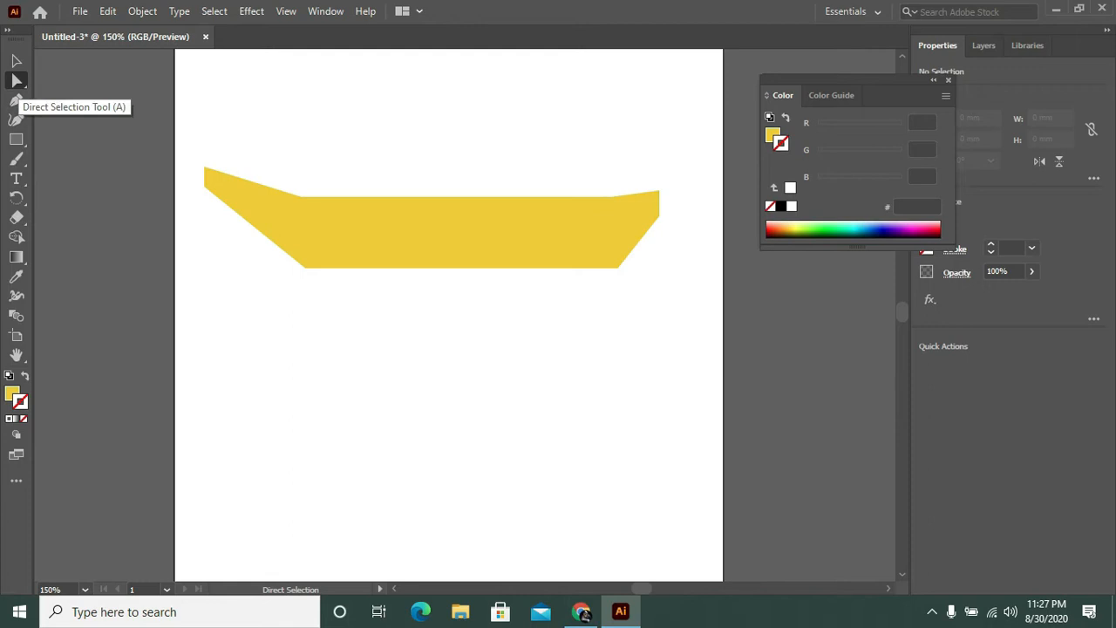
Step: Round the lower-left corner by about 17.6 mm, the lower-right corner freely and the upper-right bend by about 7.7 mm
left_click(305, 267)
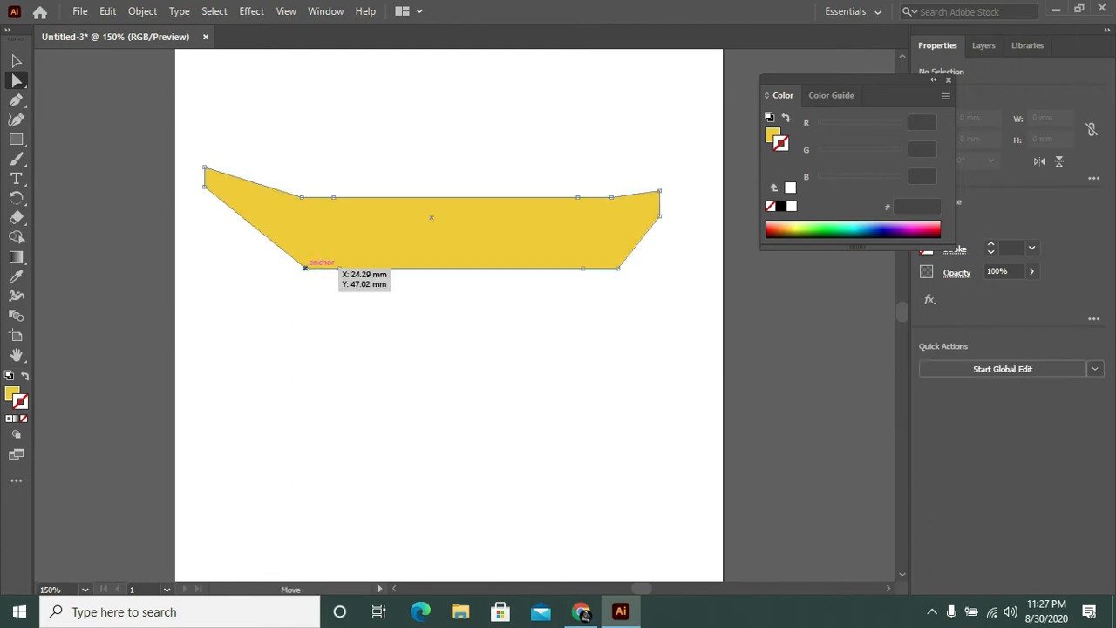
left_click_drag(310, 252, 338, 172)
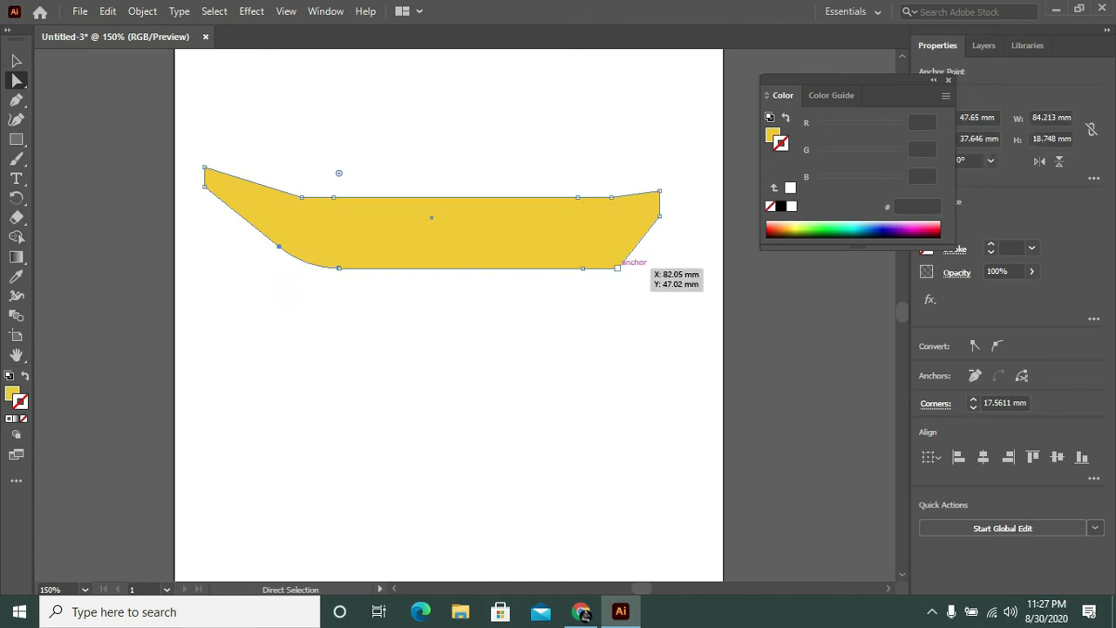
left_click_drag(618, 267, 608, 166)
left_click(582, 268)
left_click(611, 197)
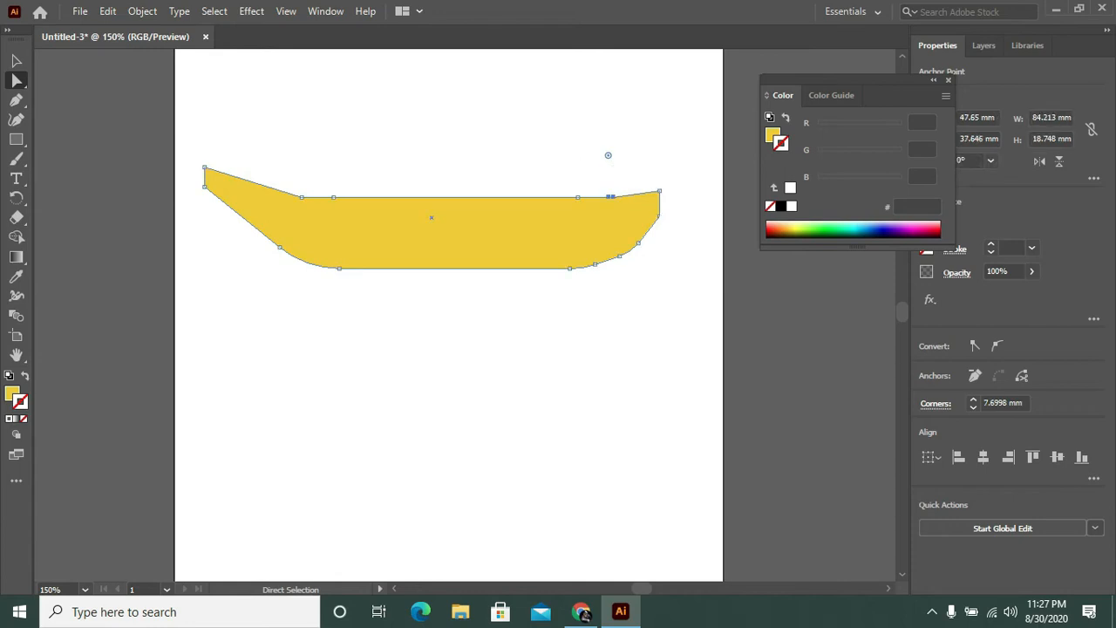
Step: Raise the right end edge slightly and round the upper-right bend by about 7.6 mm
left_click_drag(659, 198, 663, 185)
key("ctrl+shift+a")
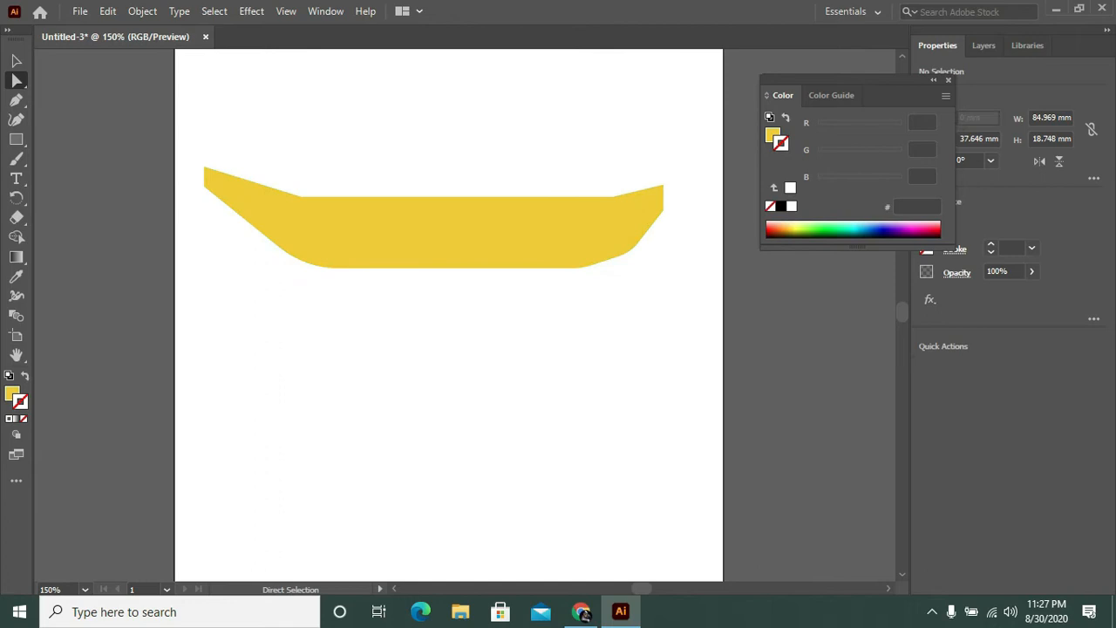
left_click(613, 197)
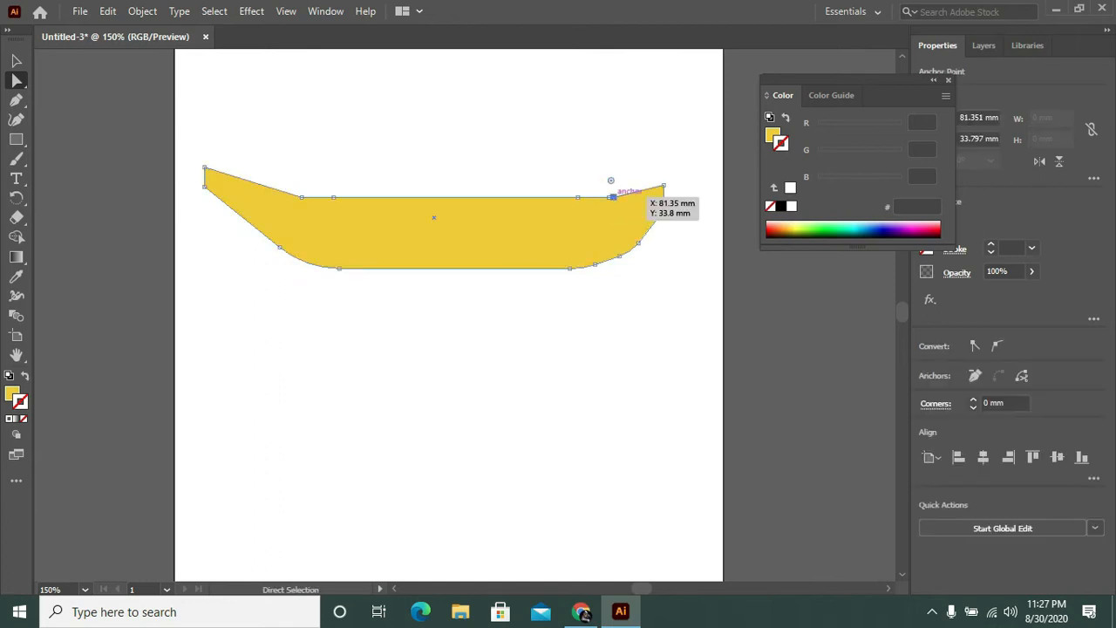
left_click_drag(610, 180, 608, 155)
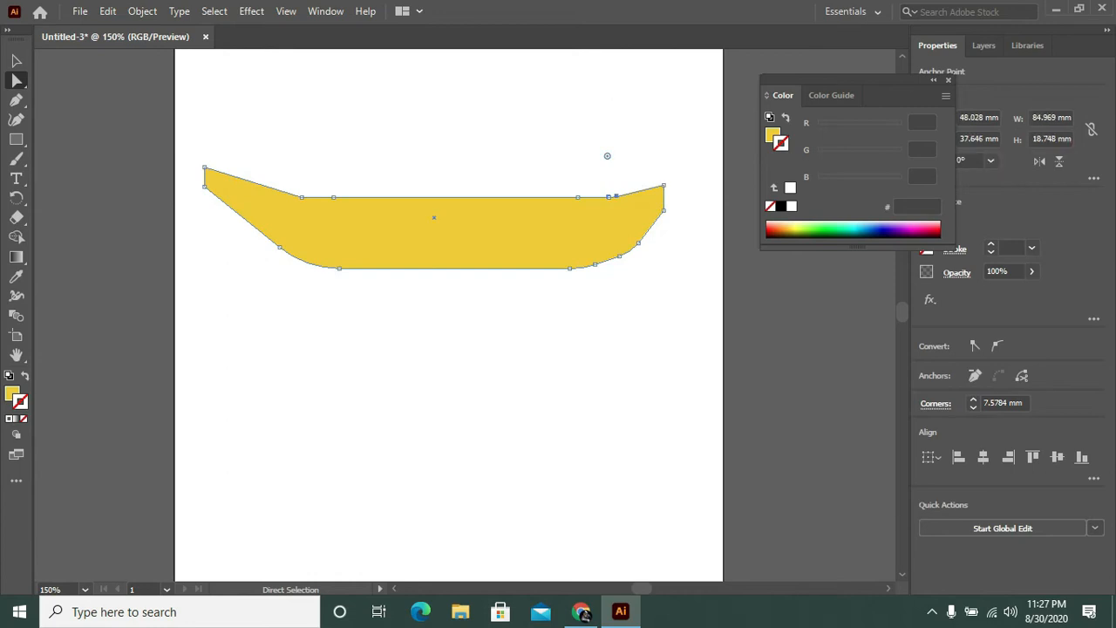
Step: Smooth the lower-right curve by rounding its bend by about 14.6 mm
left_click(584, 267)
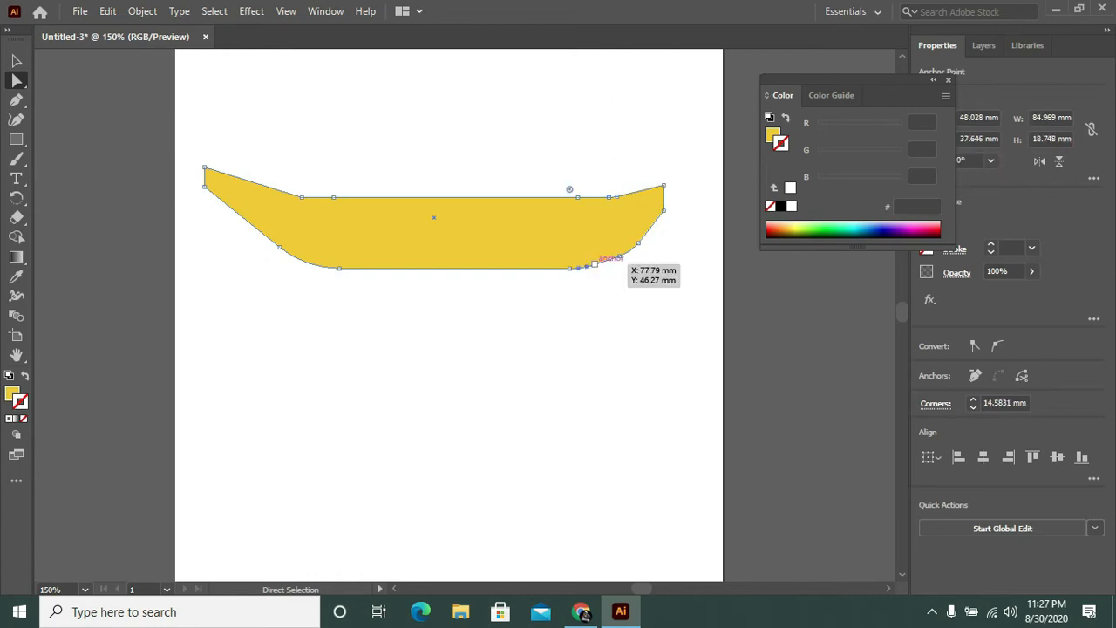
left_click(594, 262)
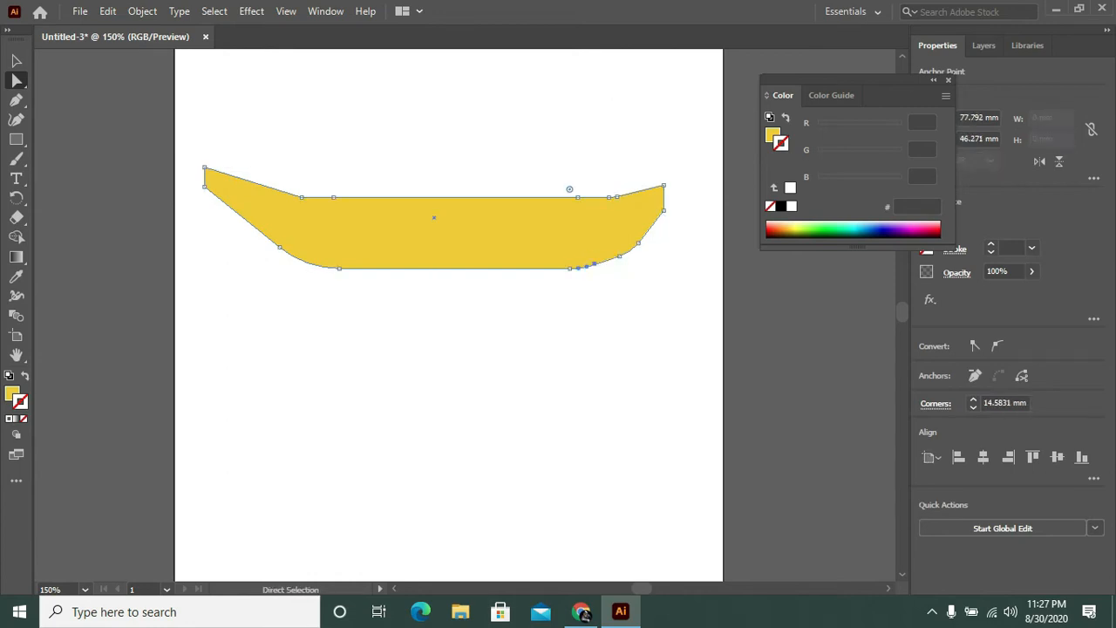
key("ctrl+shift+a")
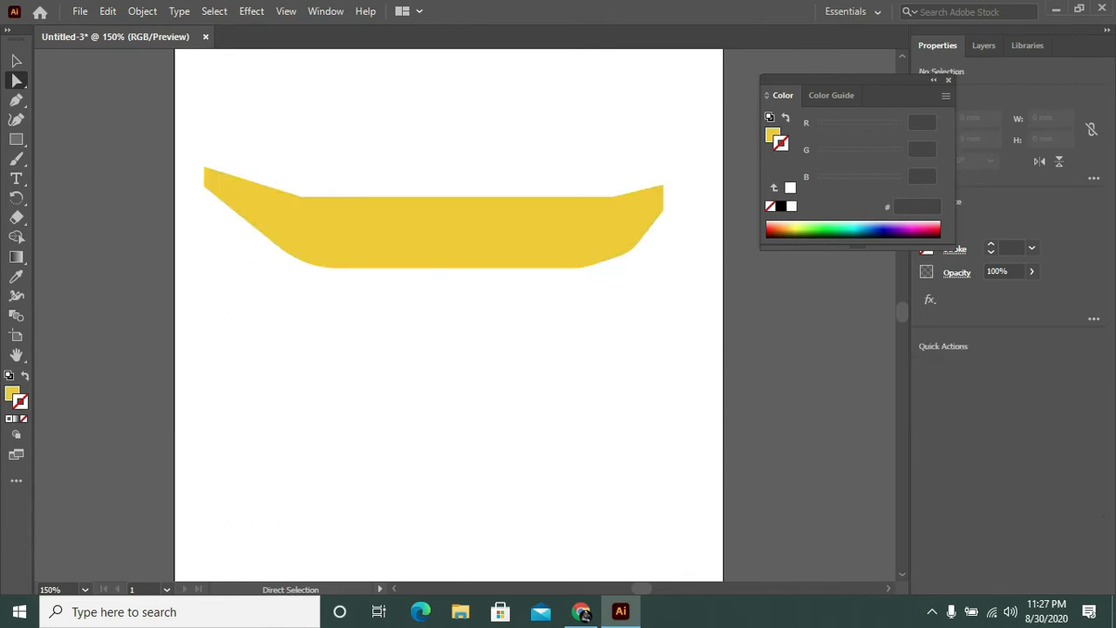
Step: Round the upper-left bend into a gentle curve and shift the left tip slightly up and outward
left_click(300, 196)
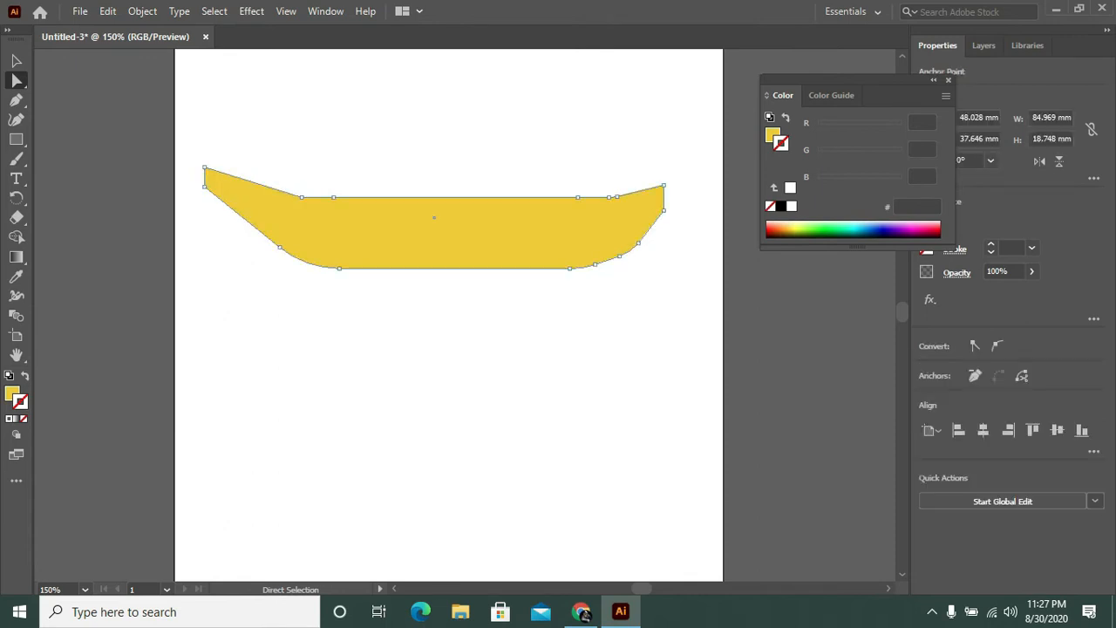
left_click_drag(303, 181, 417, 46)
mouse_move(204, 166)
left_mouse_down()
mouse_move(203, 144)
mouse_move(192, 152)
left_mouse_up()
key("ctrl+shift+a")
Step: Apply a horizontal Arch warp with a -60% bend to the whole yellow shape
left_click_drag(183, 113, 683, 306)
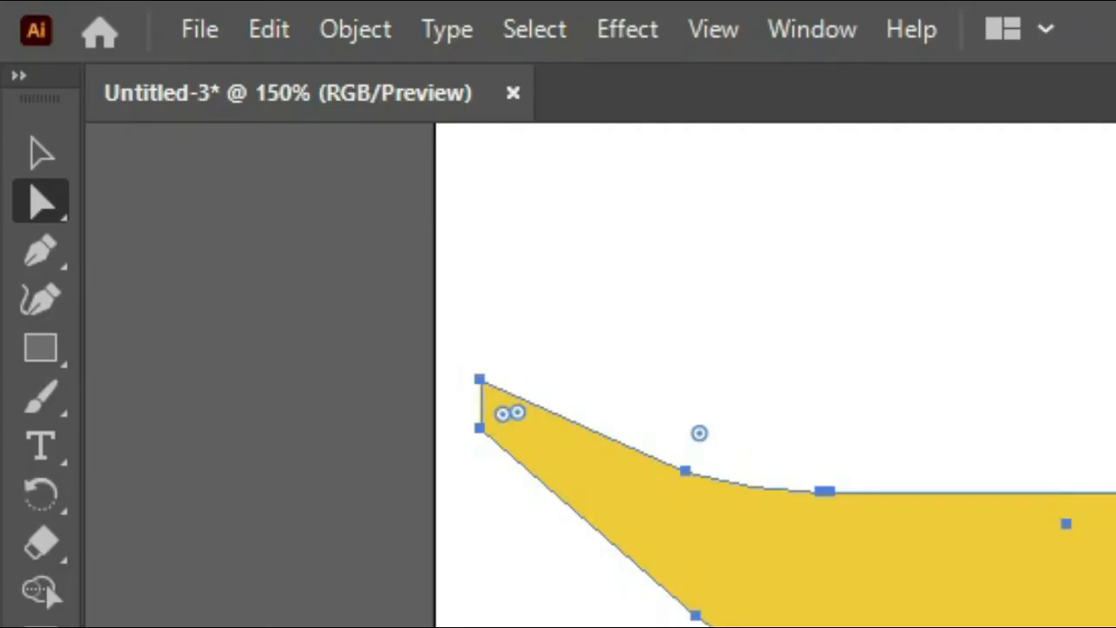
left_click(628, 29)
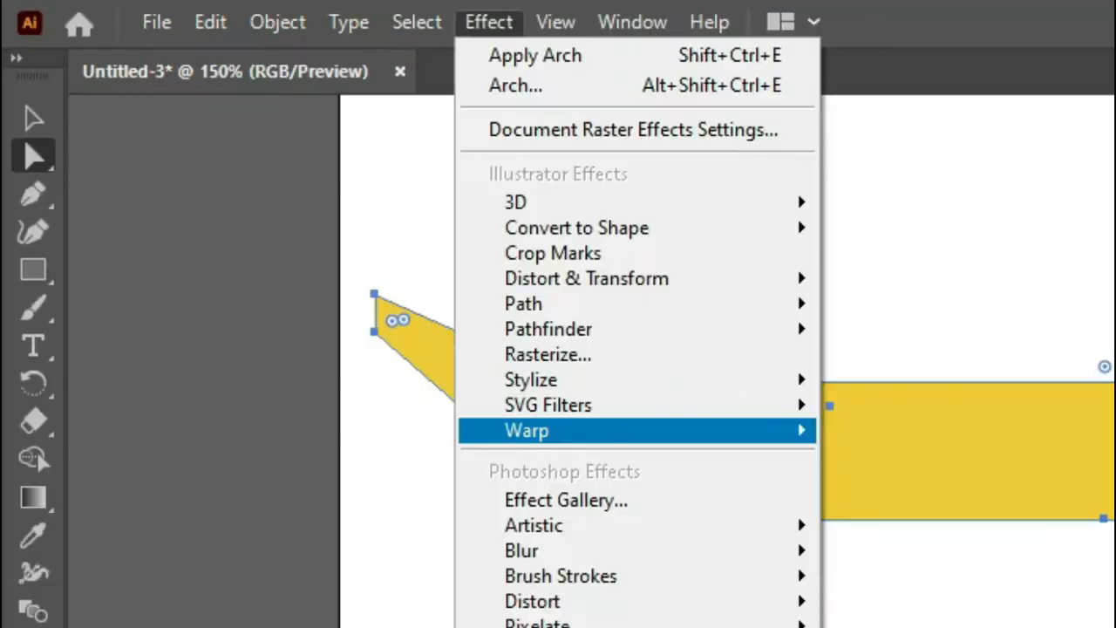
mouse_move(689, 554)
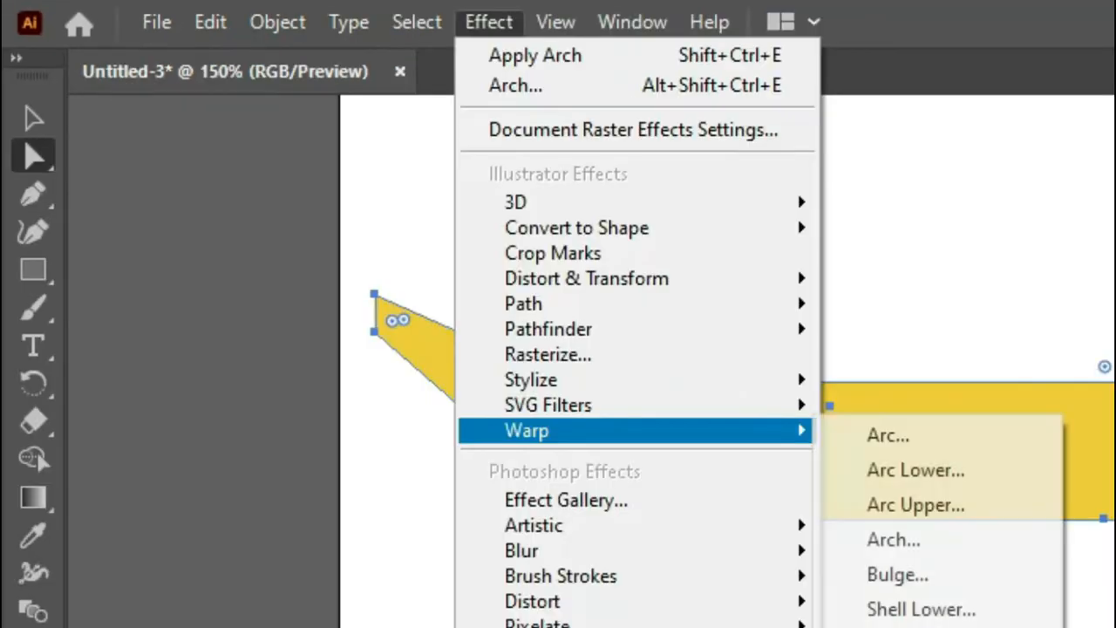
left_click(891, 538)
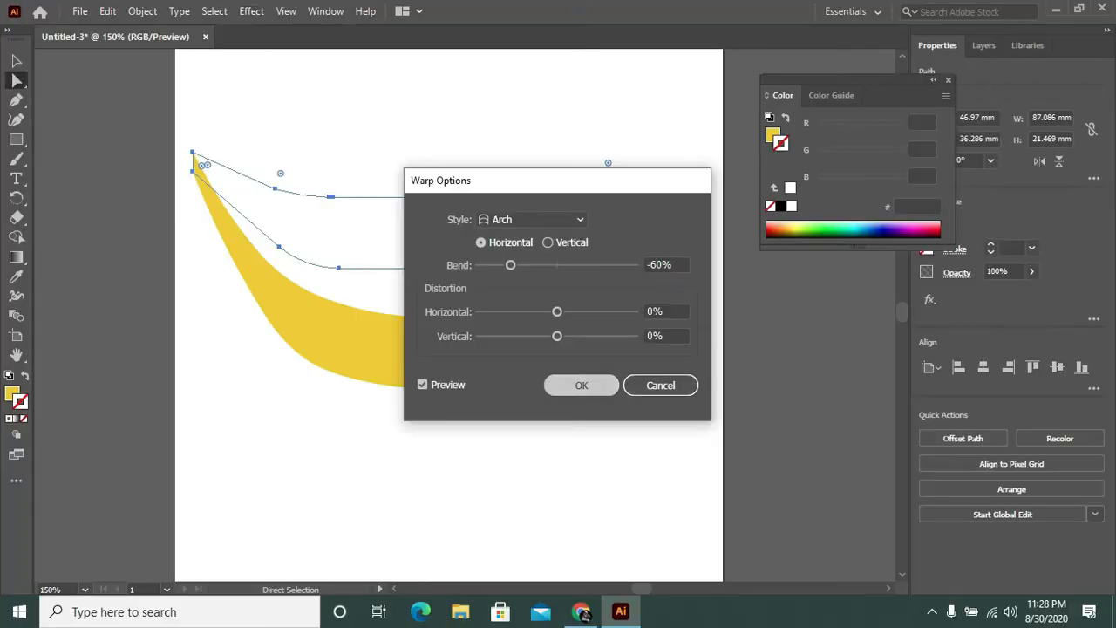
left_click(548, 514)
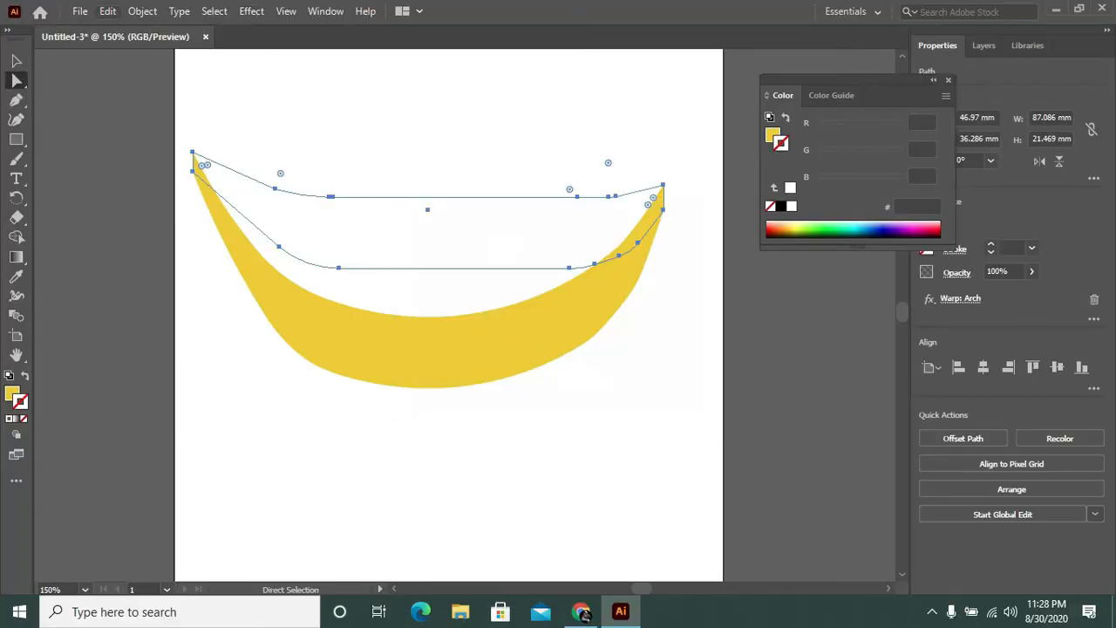
Step: Expand the appearance of the warped shape into an editable path and deselect it
left_click(142, 10)
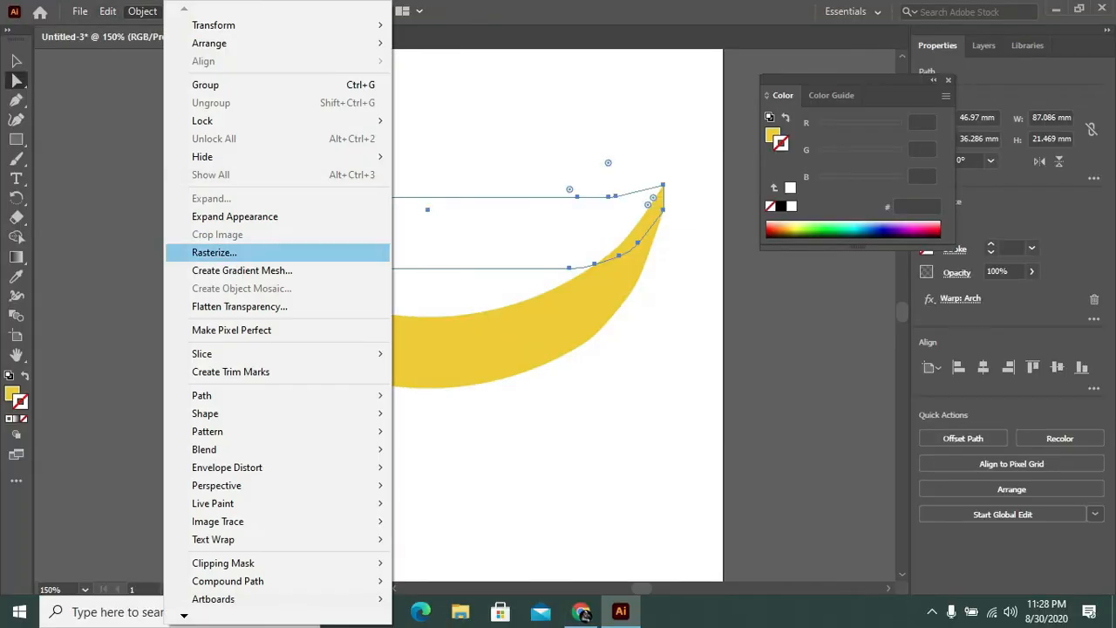
left_click(234, 216)
left_click(428, 269)
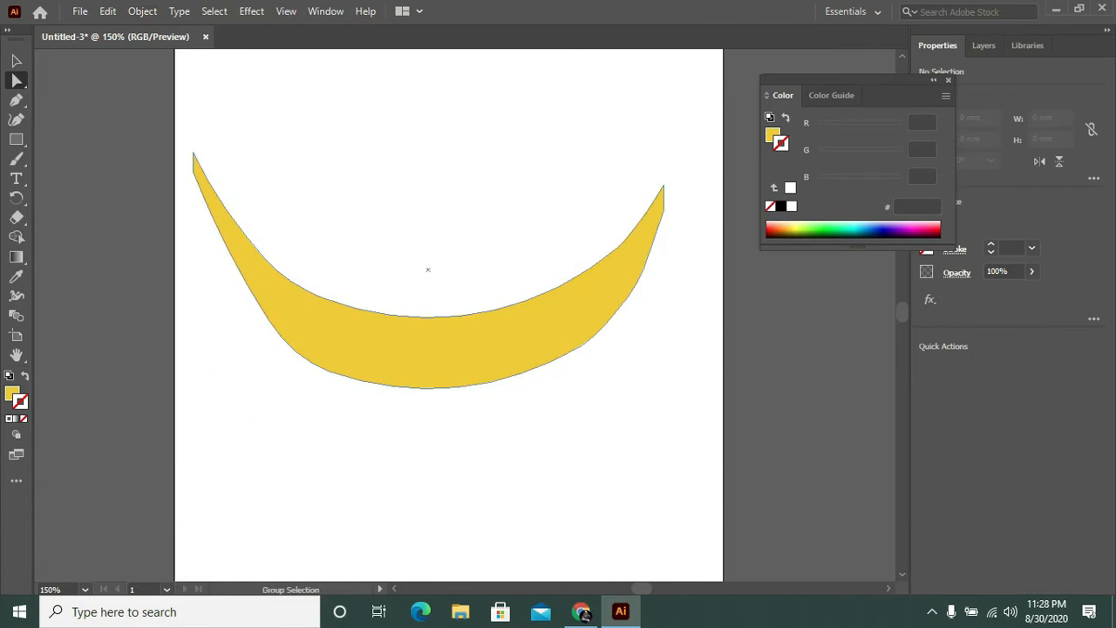
left_click_drag(445, 357, 453, 284)
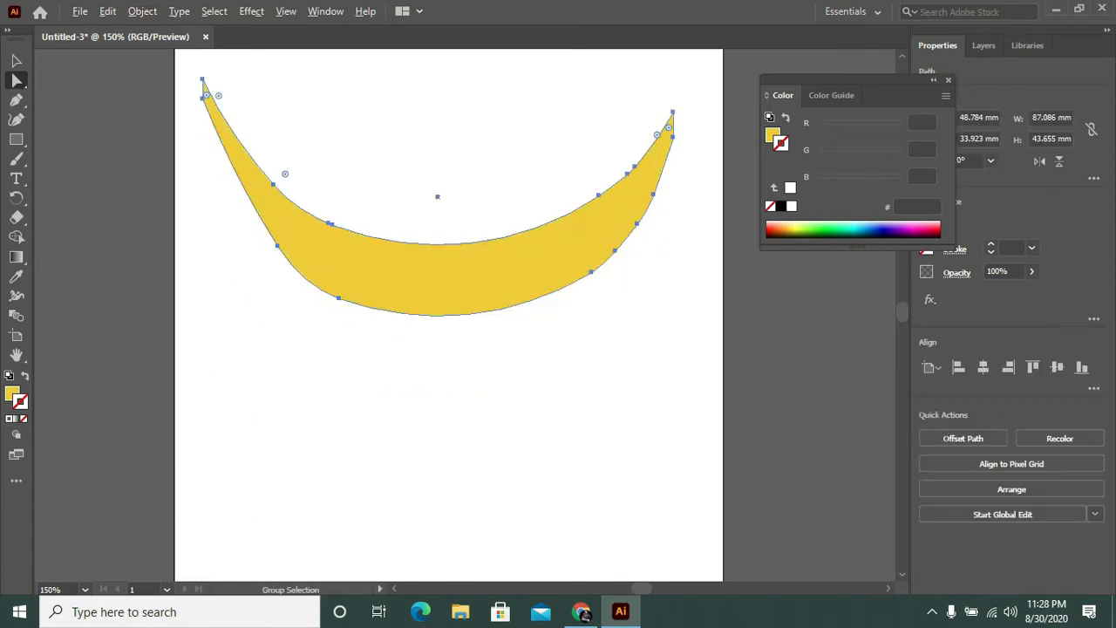
key("ctrl+z")
left_click_drag(466, 349, 467, 279)
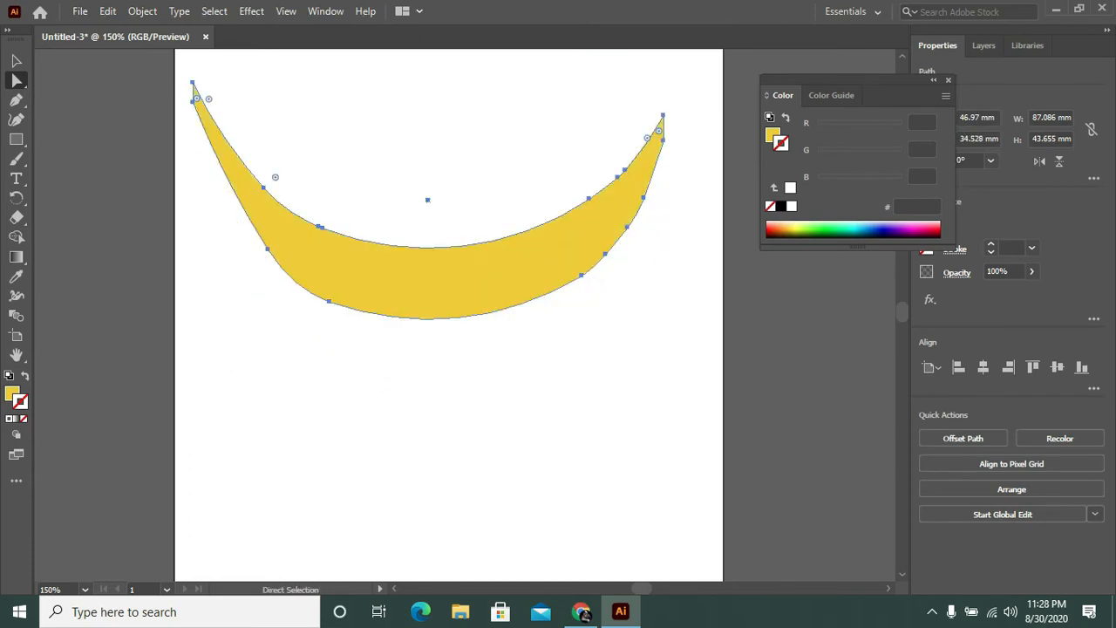
key("ctrl+z")
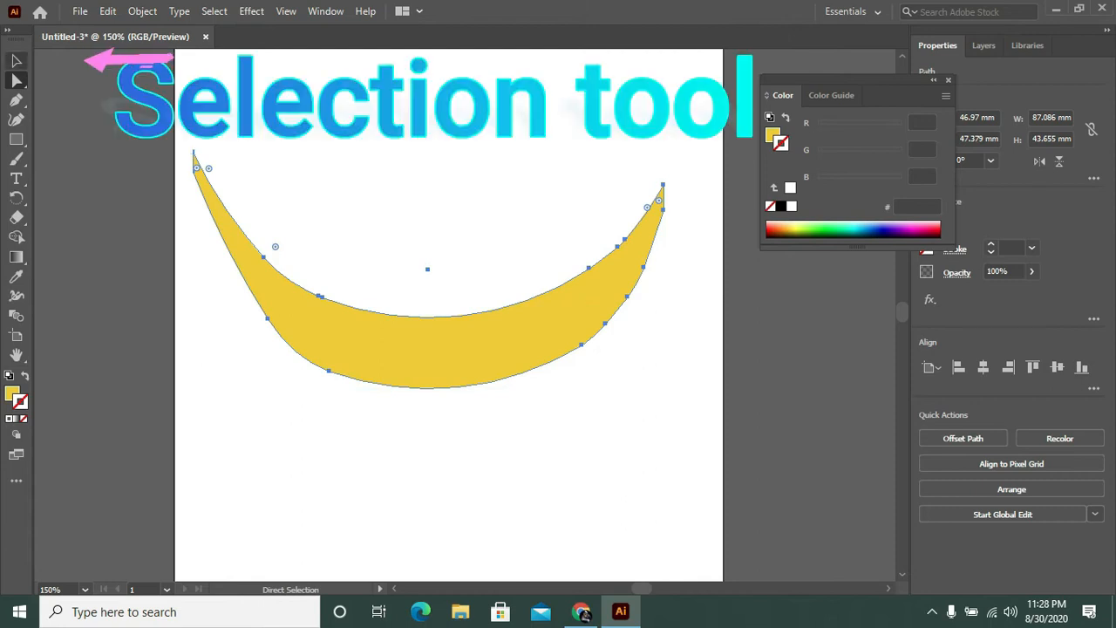
Step: Duplicate the yellow banana shape and place the copy directly below the original, horizontally aligned and about 7 mm lower
key("v")
key("ctrl+c")
key("ctrl+v")
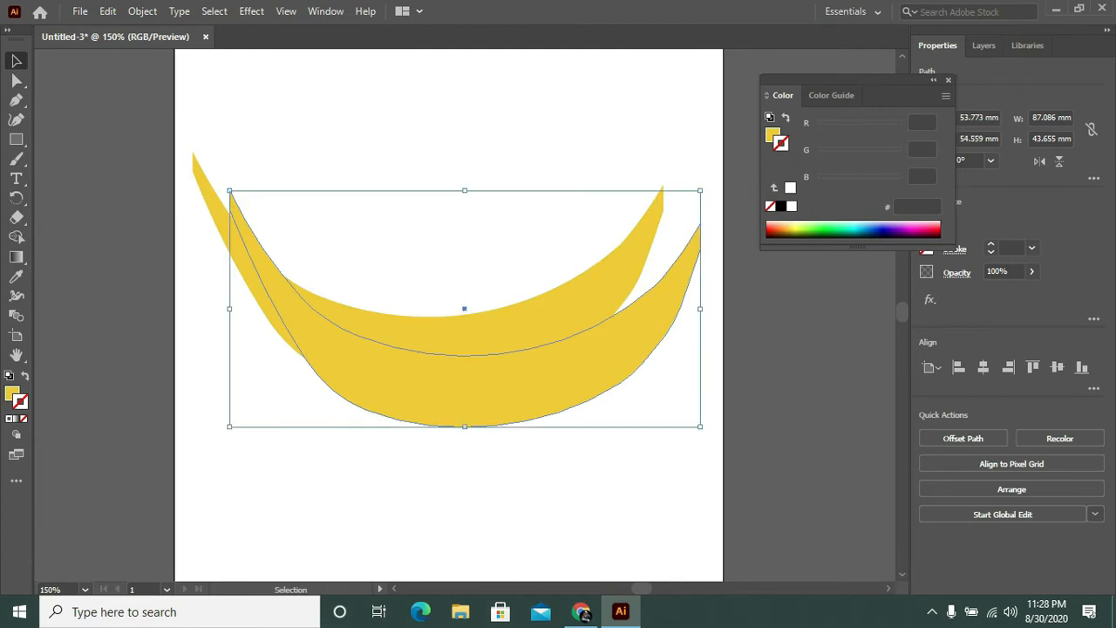
left_click_drag(465, 308, 428, 308)
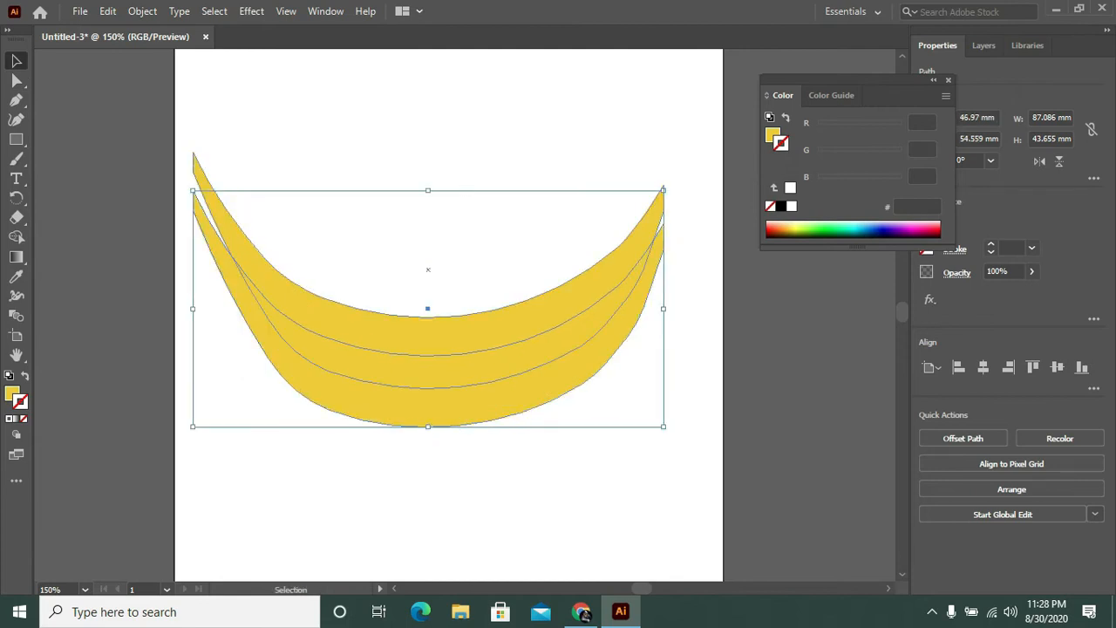
Step: Isolate the upper banana shape, fill it with the darker yellow F2B711, and leave isolation mode
double_click(428, 308)
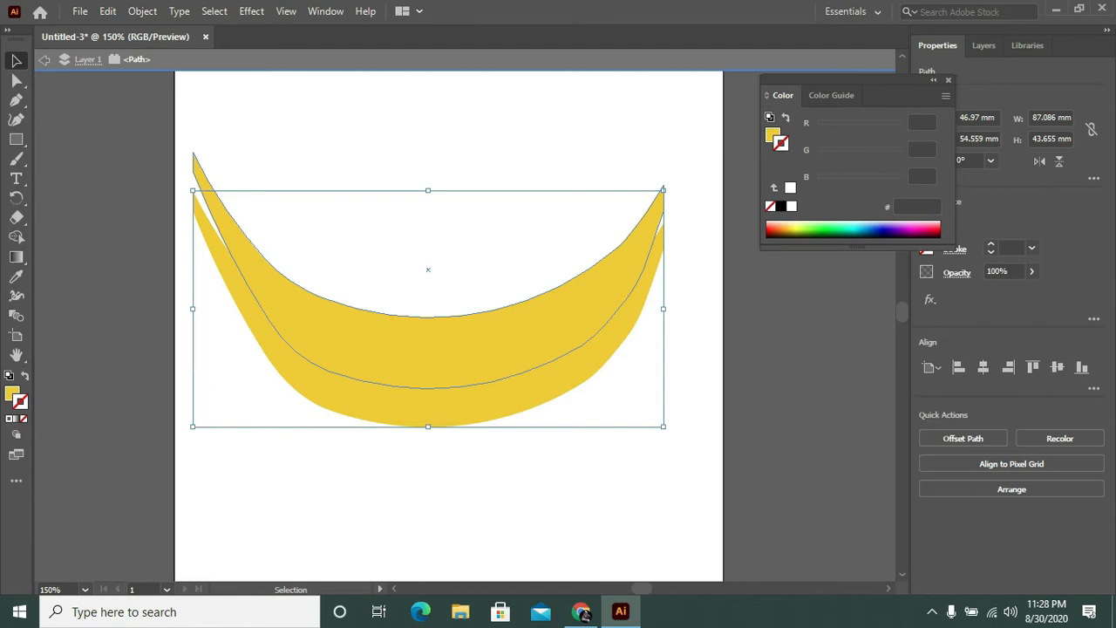
left_click_drag(427, 307, 427, 269)
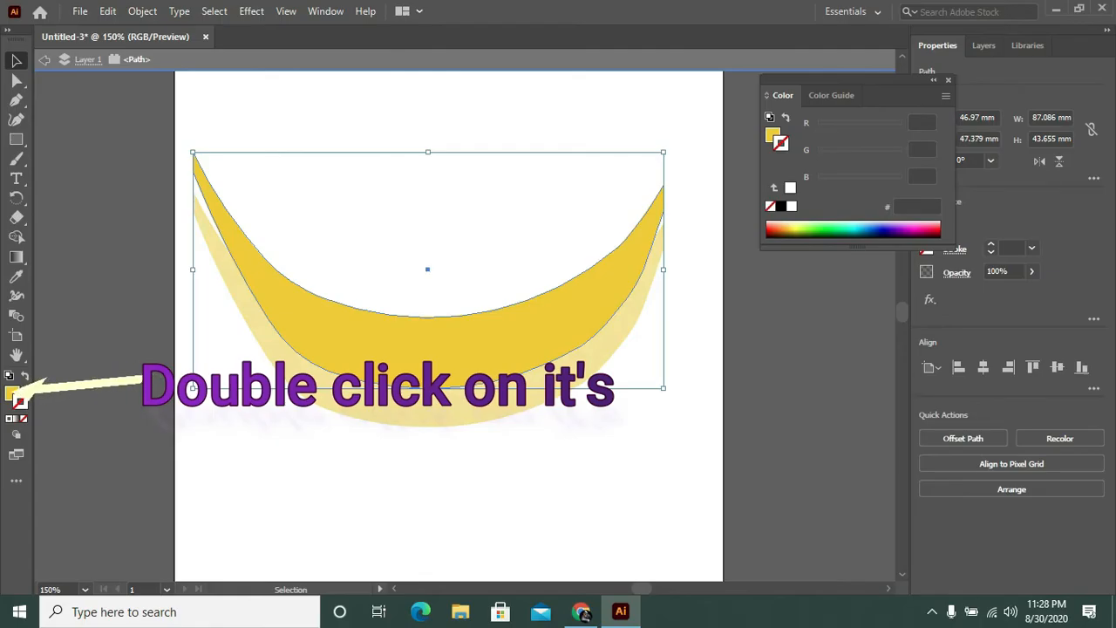
double_click(12, 394)
key("ctrl+v")
left_click_drag(536, 208, 536, 206)
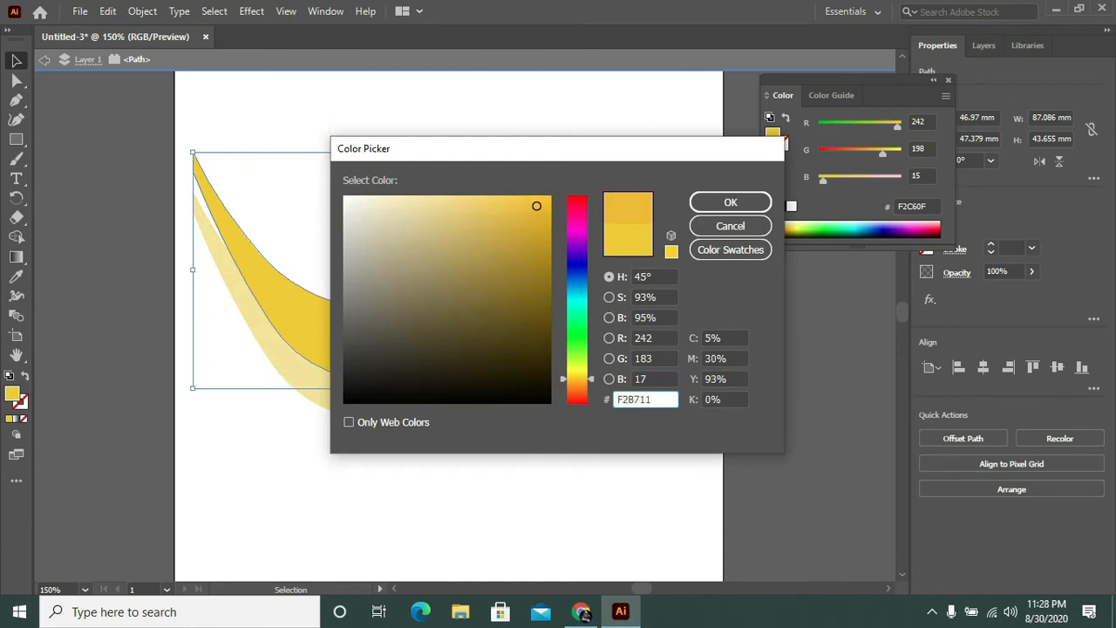
left_click(731, 202)
left_click(427, 269)
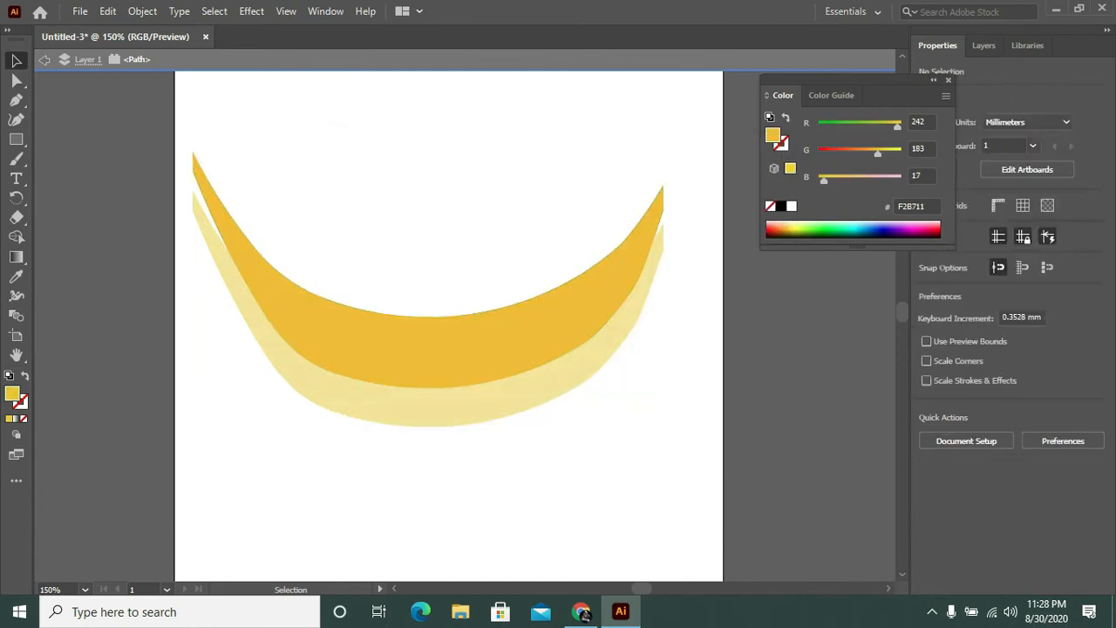
key("Escape")
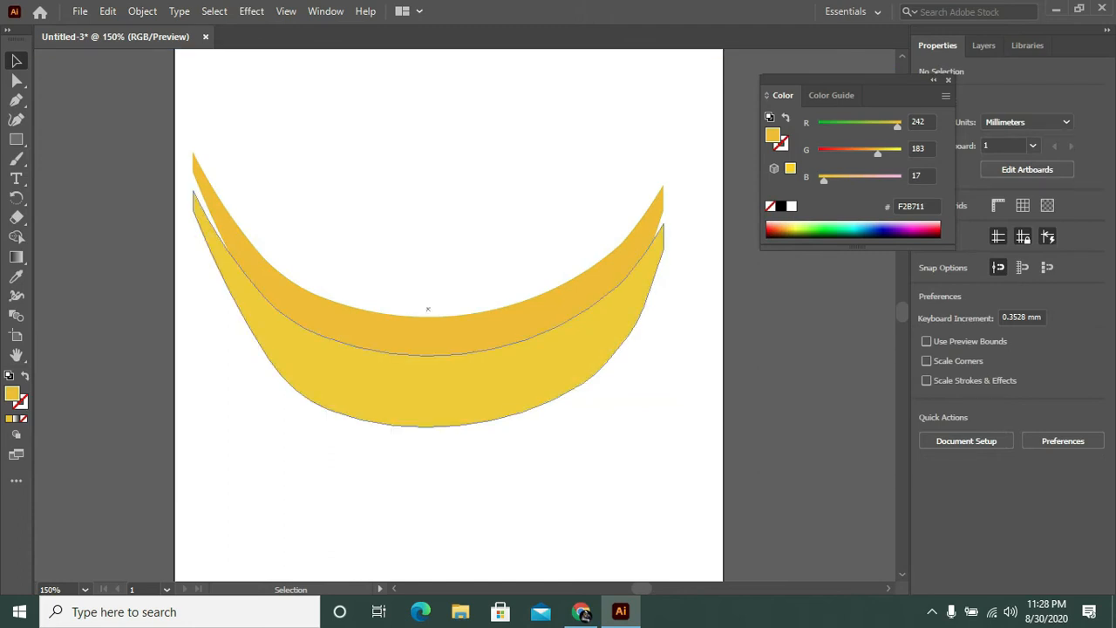
Step: Raise the lighter yellow copy so that only a thin darker band remains along the inner curve, and deselect it
mouse_move(427, 308)
left_mouse_down()
mouse_move(413, 289)
mouse_move(427, 291)
left_mouse_up()
key("ctrl+shift+a")
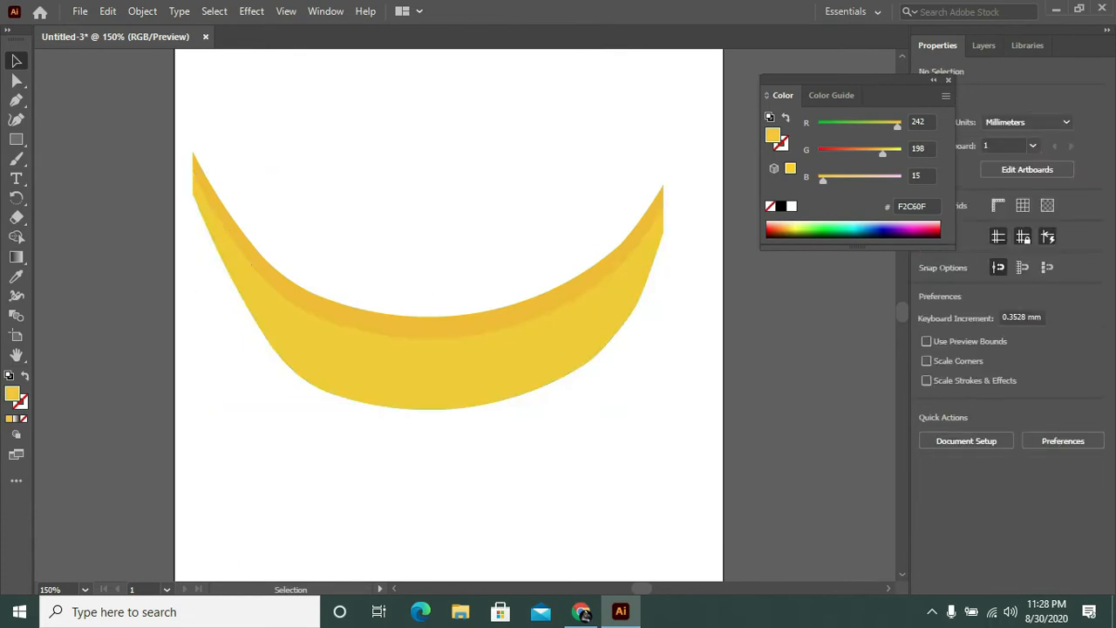
Step: Pull the lighter shape's outer corner anchors outward and up at both ends, with the left one reaching the artboard edge
key("a")
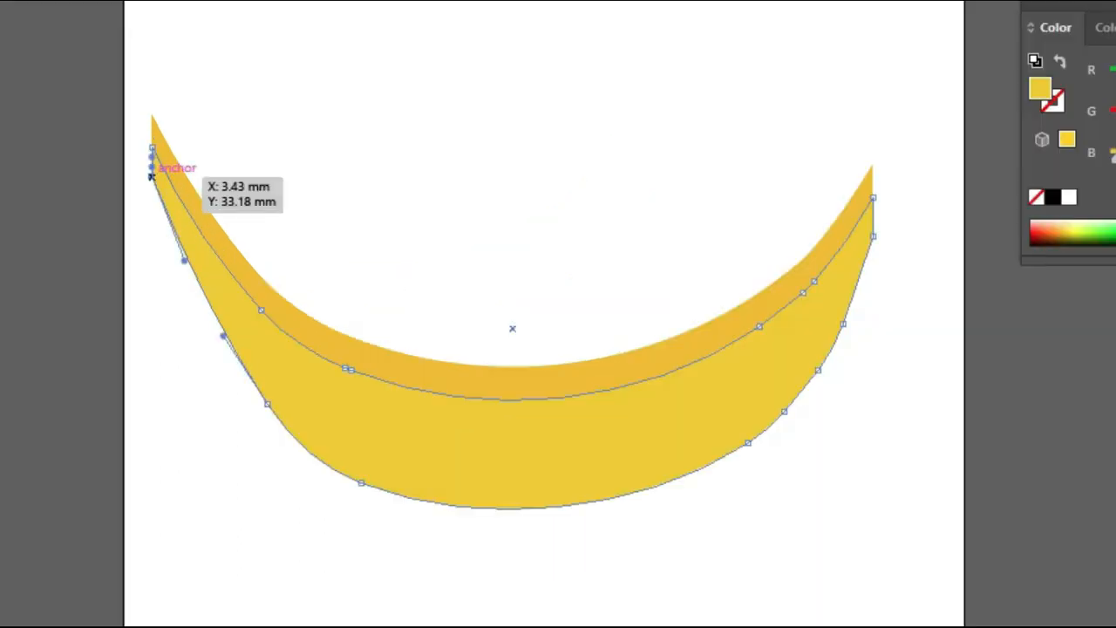
left_click_drag(193, 191, 176, 180)
left_click_drag(122, 153, 122, 150)
left_click(874, 227)
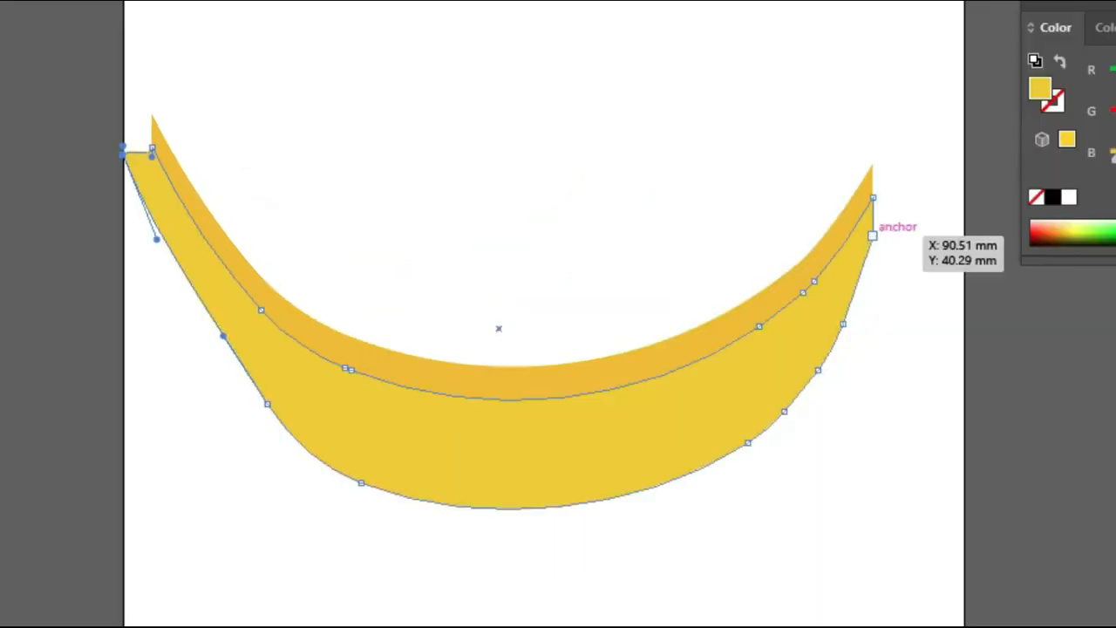
left_click_drag(888, 213, 899, 202)
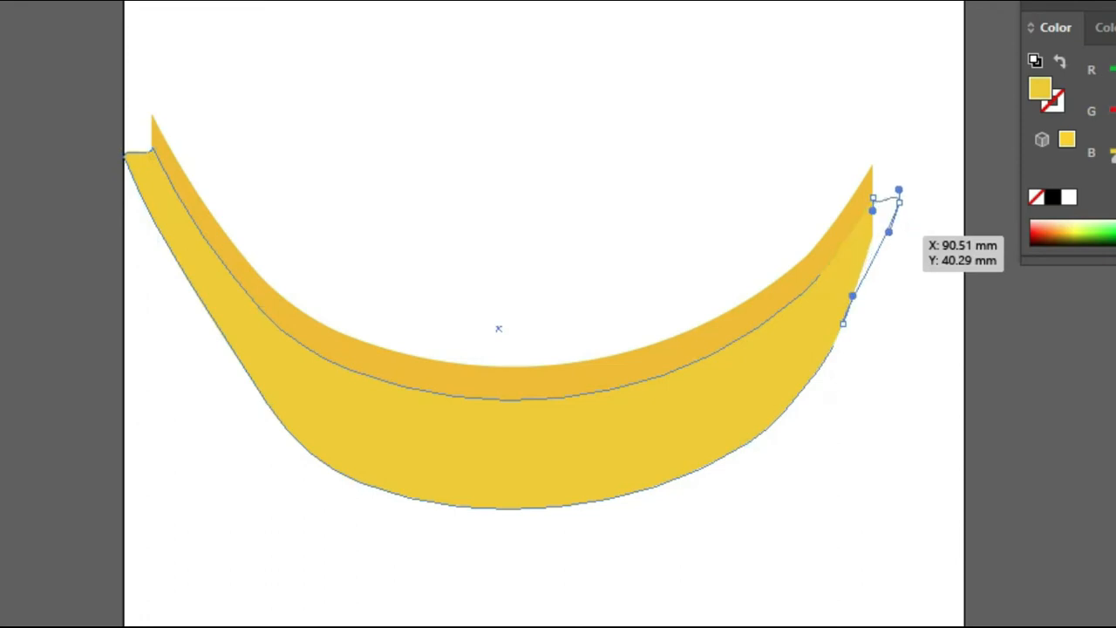
left_click(899, 201)
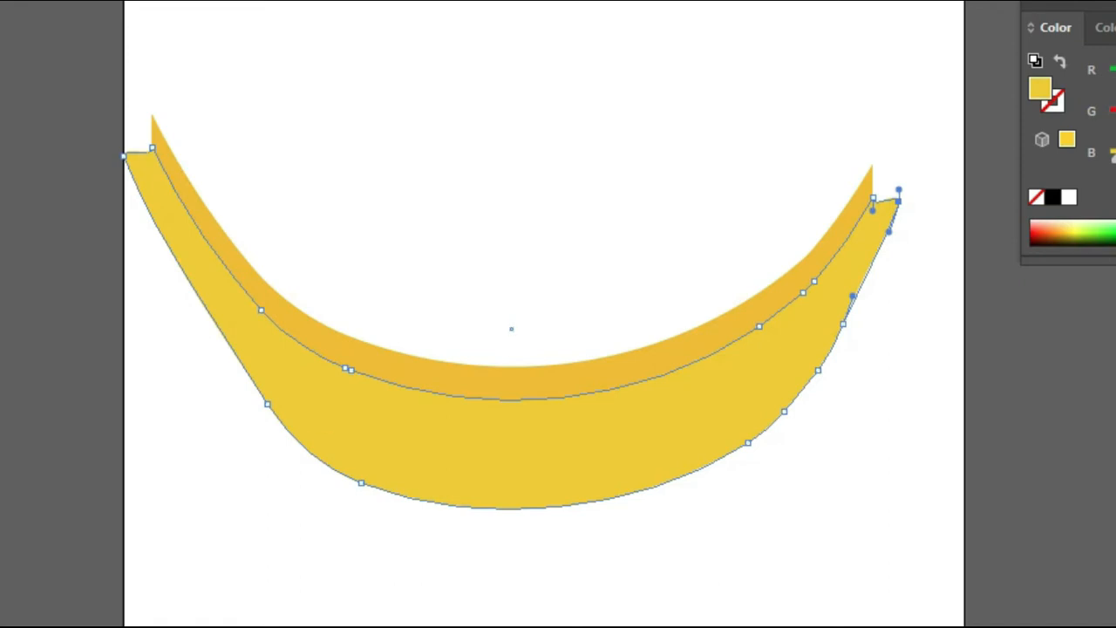
Step: Adjust the anchor handles at the lighter shape's right tip to flatten the curve of its short end edge
scroll(558, 348, "up", 3)
scroll(558, 349, "left", 2)
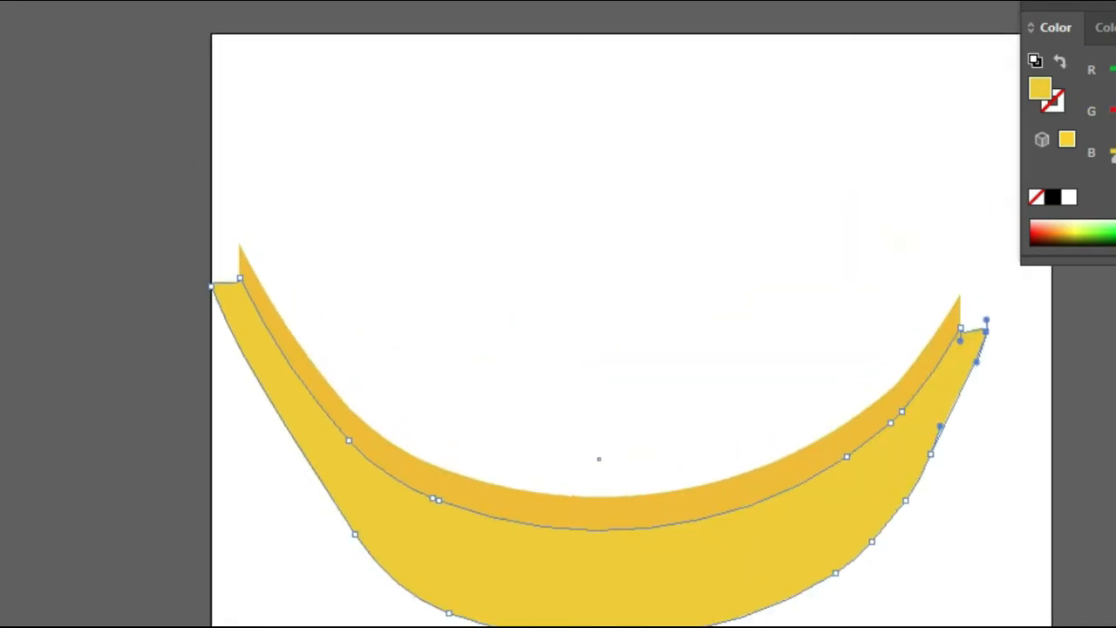
key("ctrl+plus")
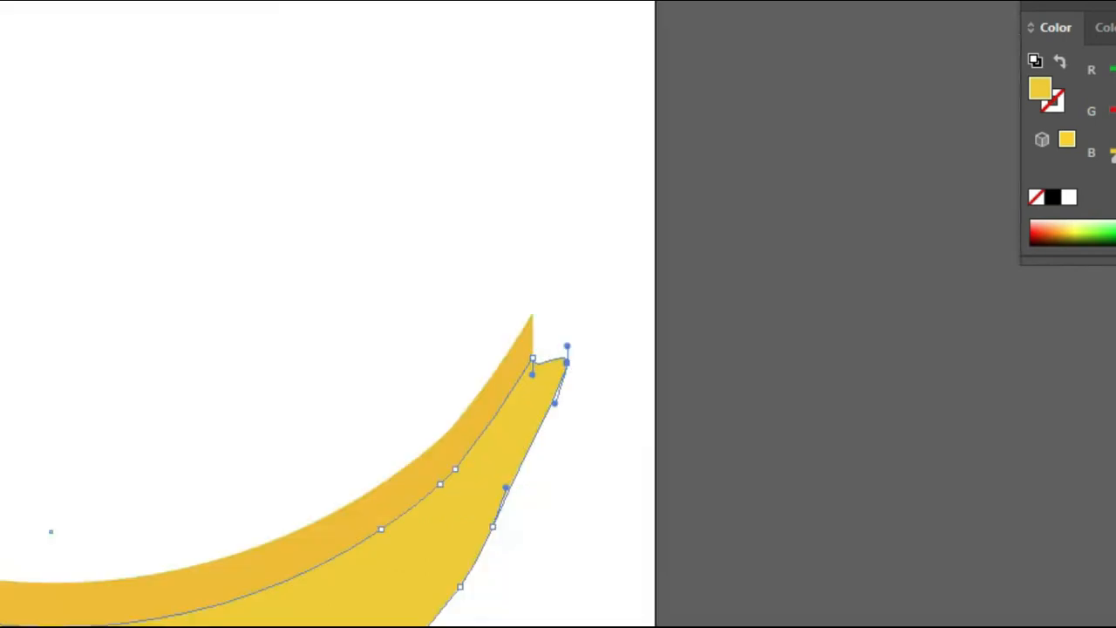
left_click_drag(570, 342, 541, 358)
left_click(565, 357)
left_click(568, 361)
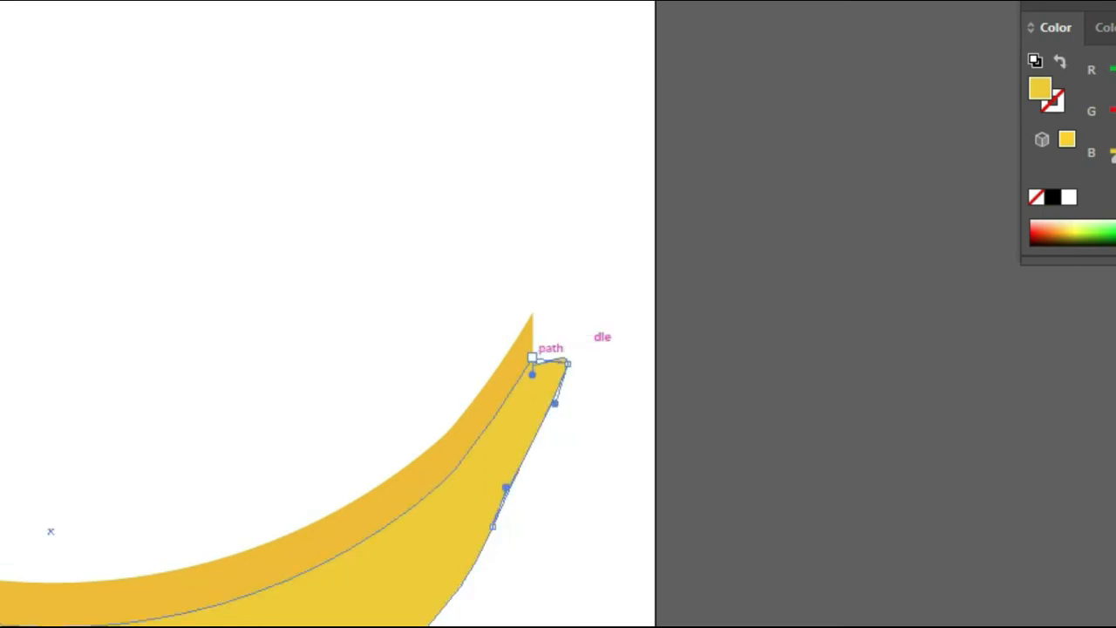
left_click(532, 358)
key("p")
left_click(532, 360)
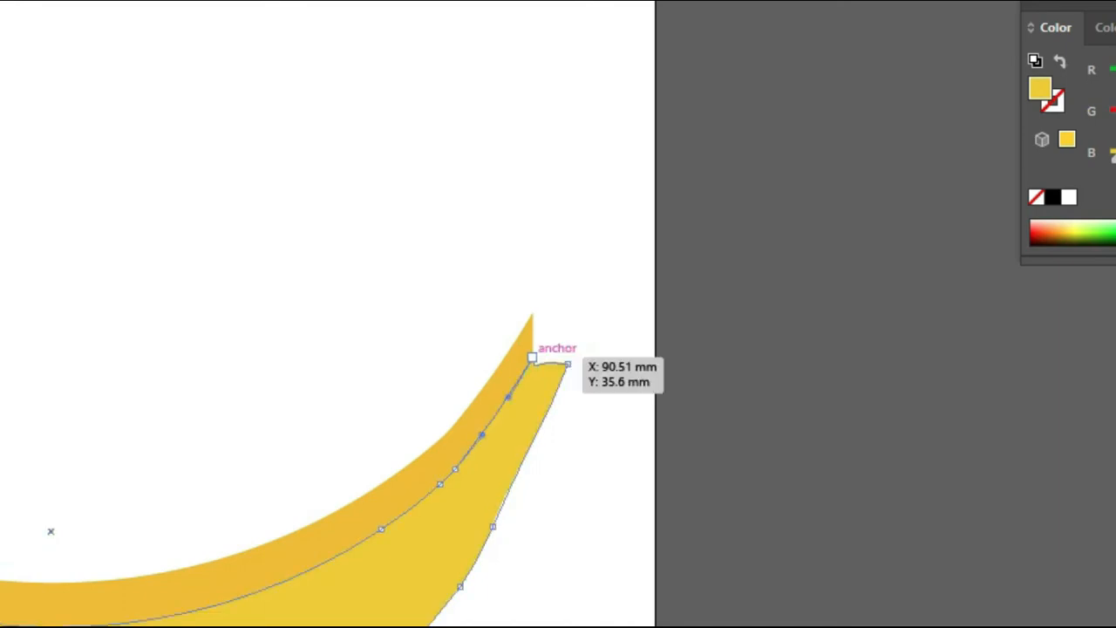
left_click_drag(534, 376, 531, 365)
key("ctrl+shift+a")
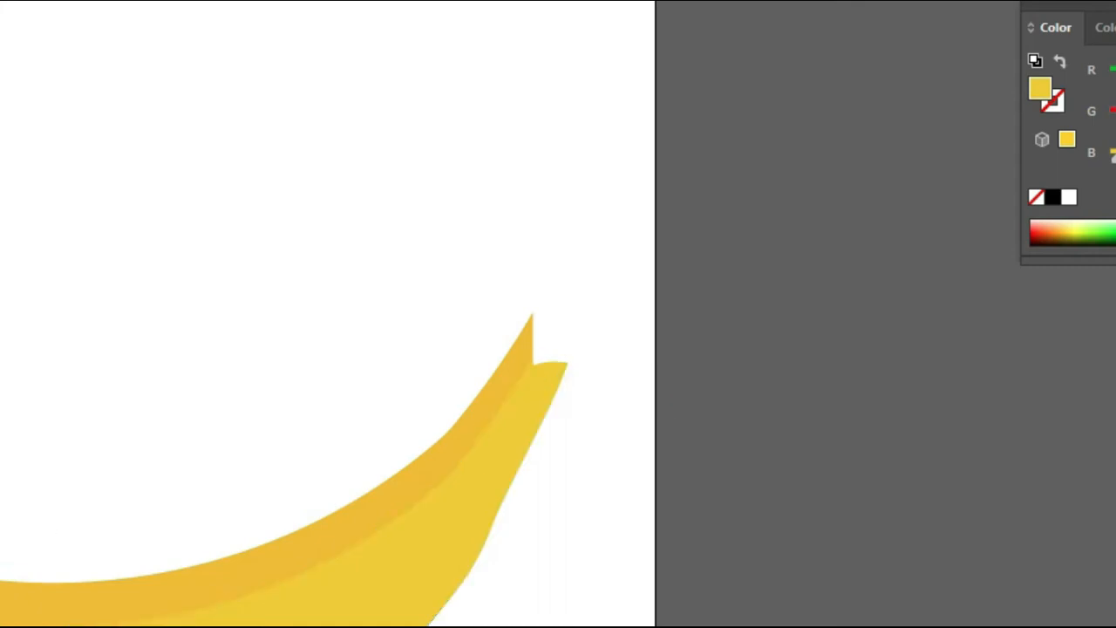
left_click(536, 360)
mouse_move(533, 361)
left_mouse_down()
mouse_move(553, 349)
mouse_move(538, 345)
left_mouse_up()
left_click(532, 361)
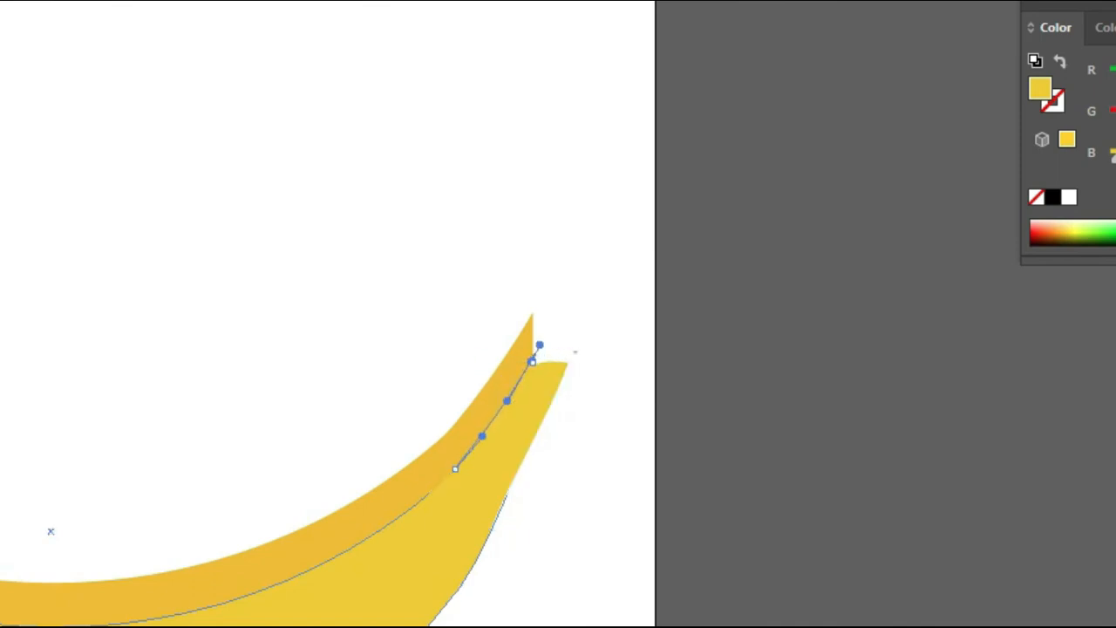
key("ctrl+shift+a")
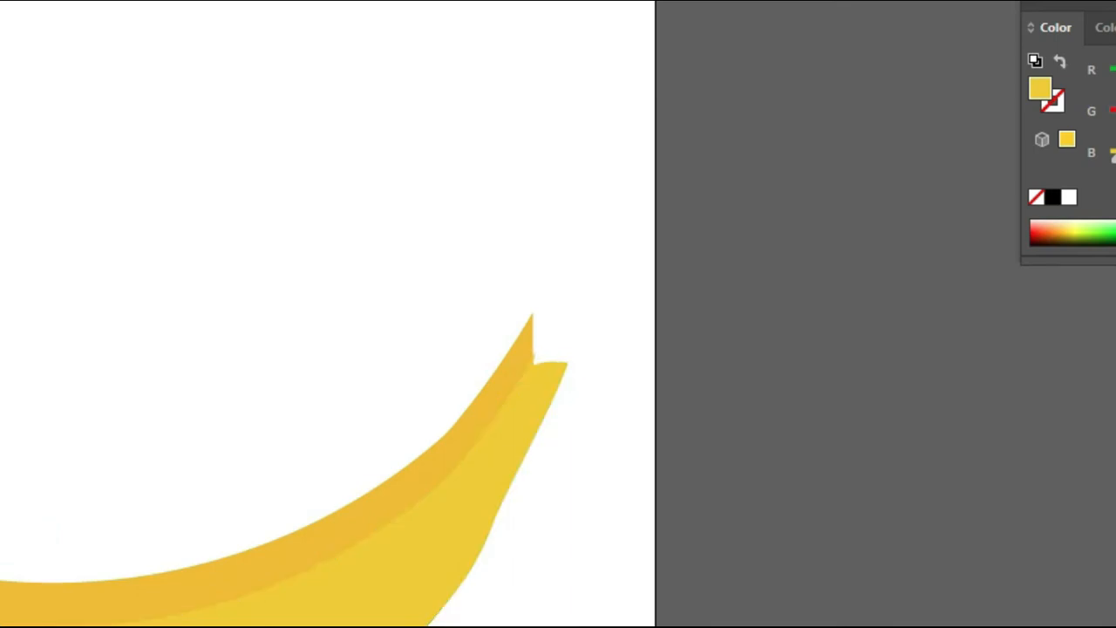
key("ctrl+a")
key("ctrl+z")
Step: Widen the lighter shape's right tip outward and adjust its handles so the end edge slopes gently down to the outer corner
key("a")
left_click_drag(532, 407, 557, 359)
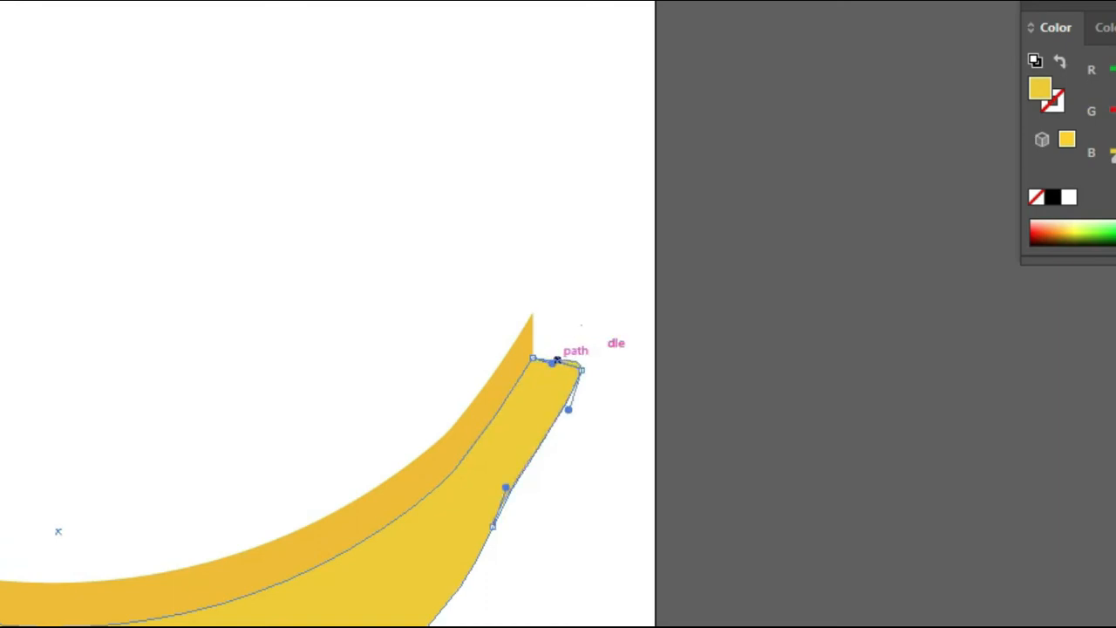
key("ctrl+shift+a")
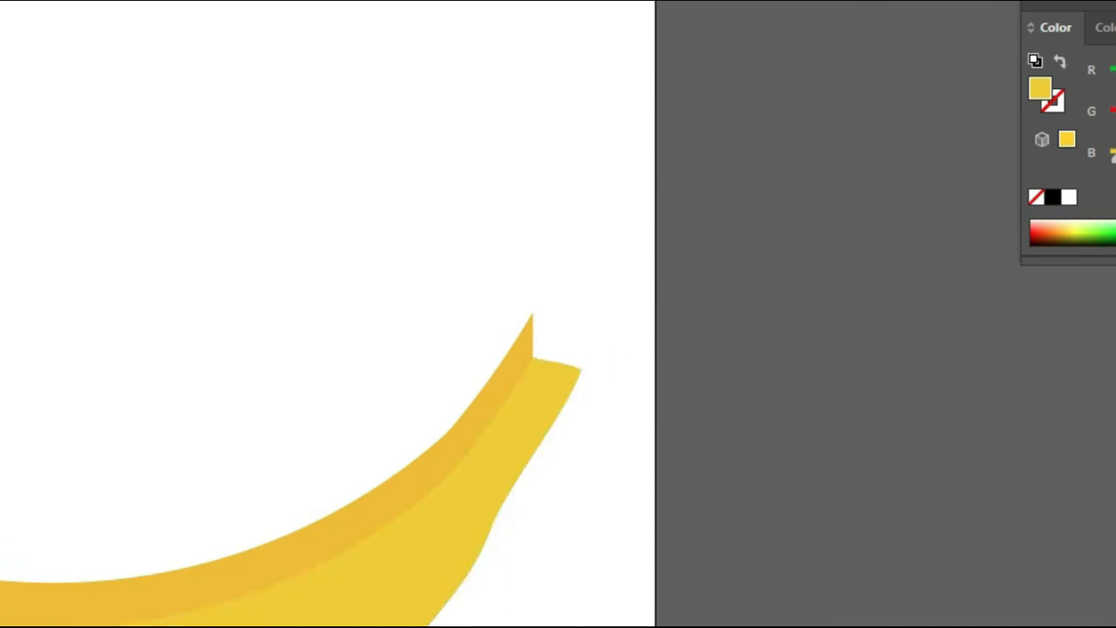
Step: Move the inner anchor of the lighter shape's left tip up against the darker shape and smooth the end edge with its handles
left_click_drag(218, 262, 939, 489)
left_click_drag(638, 374, 519, 185)
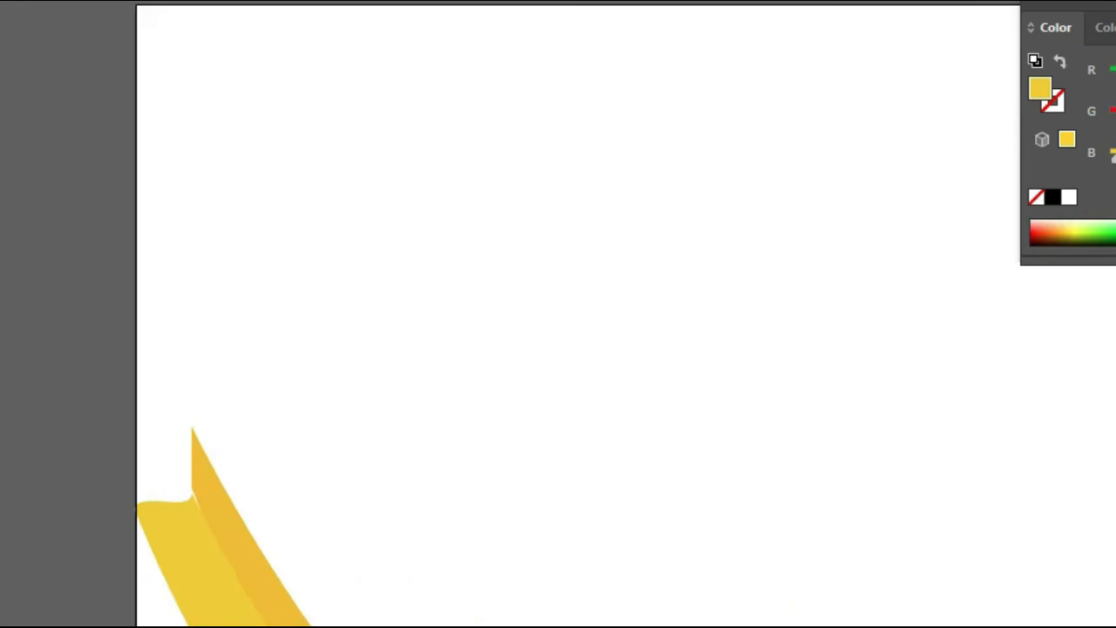
left_click(191, 495)
mouse_move(192, 513)
left_mouse_down()
mouse_move(203, 495)
mouse_move(191, 487)
left_mouse_up()
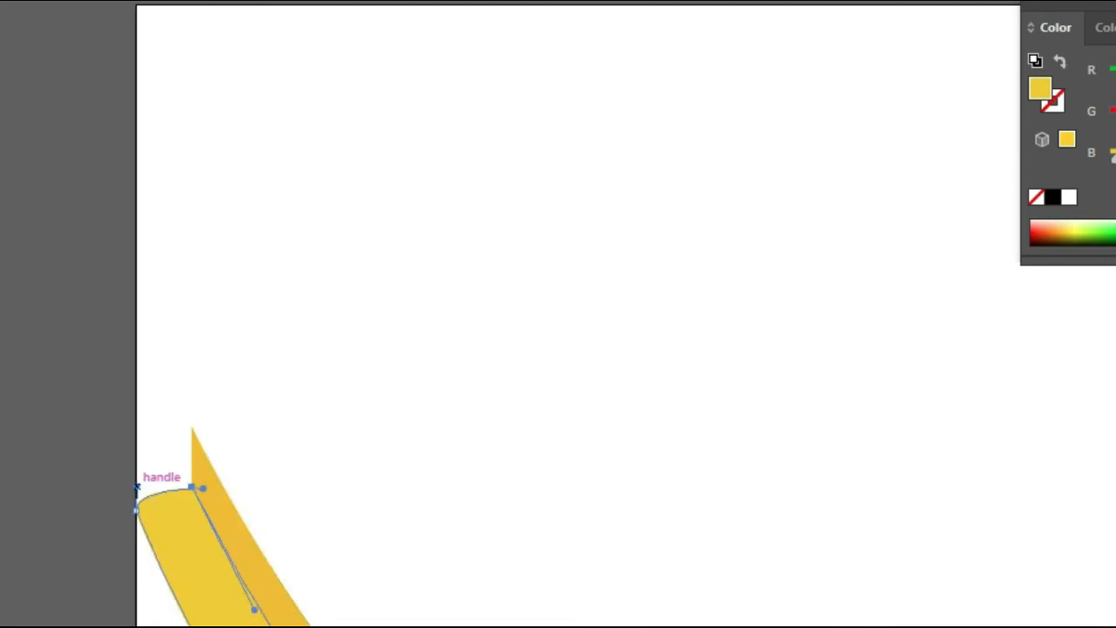
left_click_drag(136, 486, 154, 493)
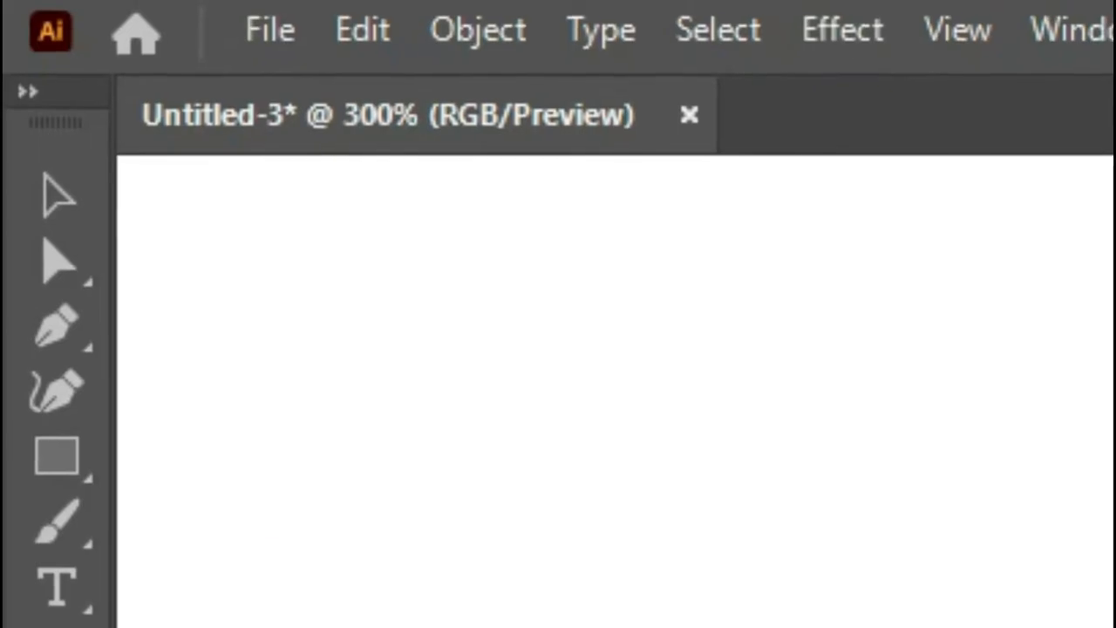
Step: Draw a black triangle with the Pen tool across the right tip, joining the darker shape's point, the inner corner and the outer corner
key("m")
key("a")
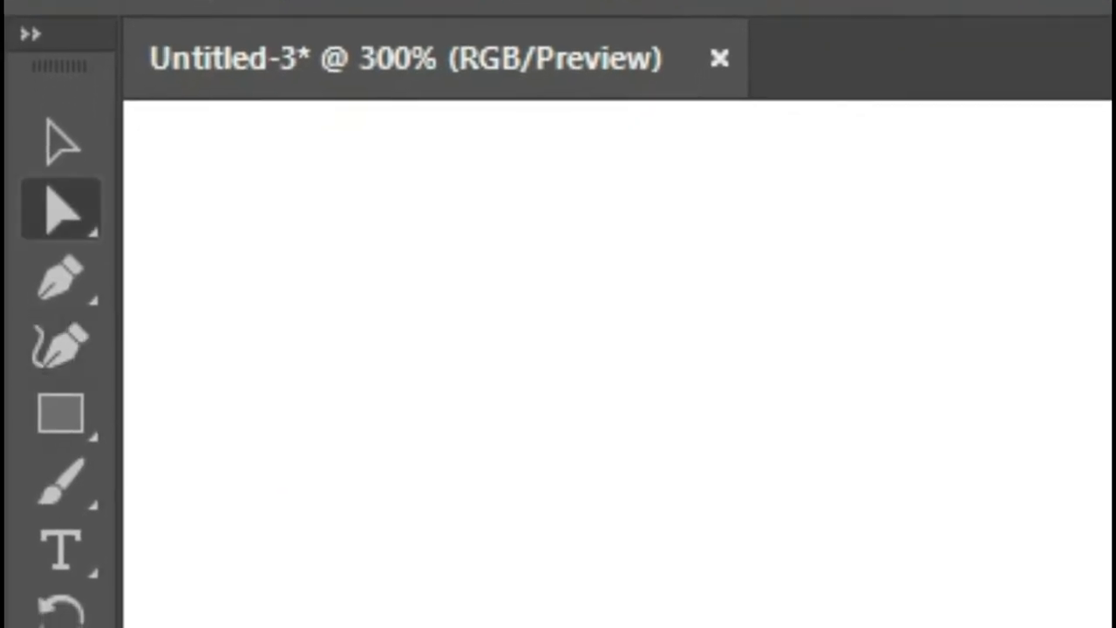
key("p")
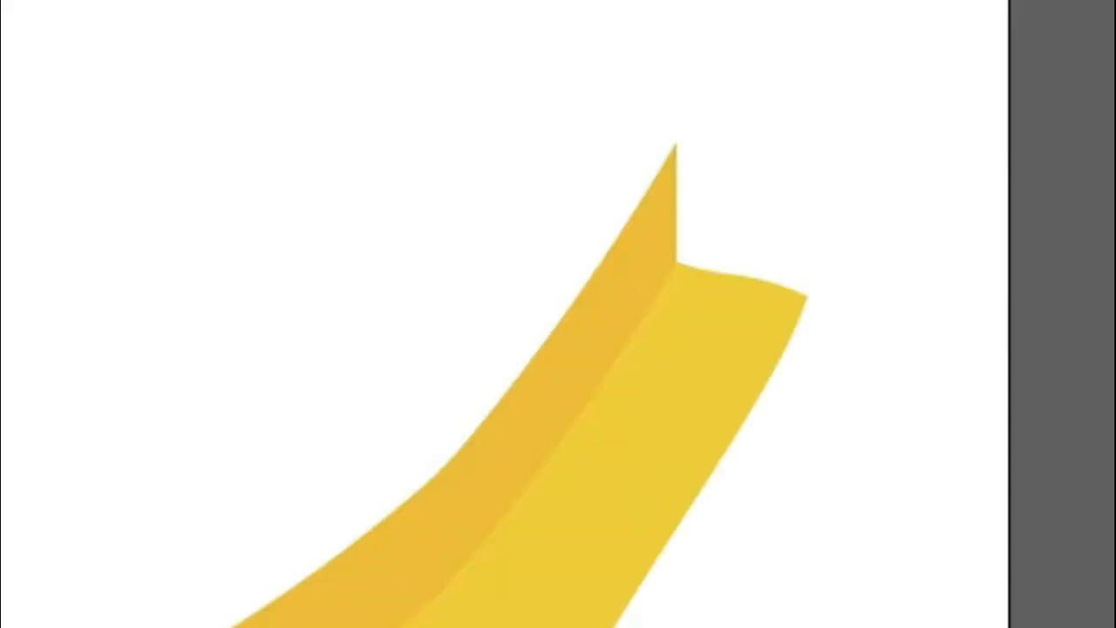
left_click_drag(675, 142, 660, 246)
left_click(676, 261)
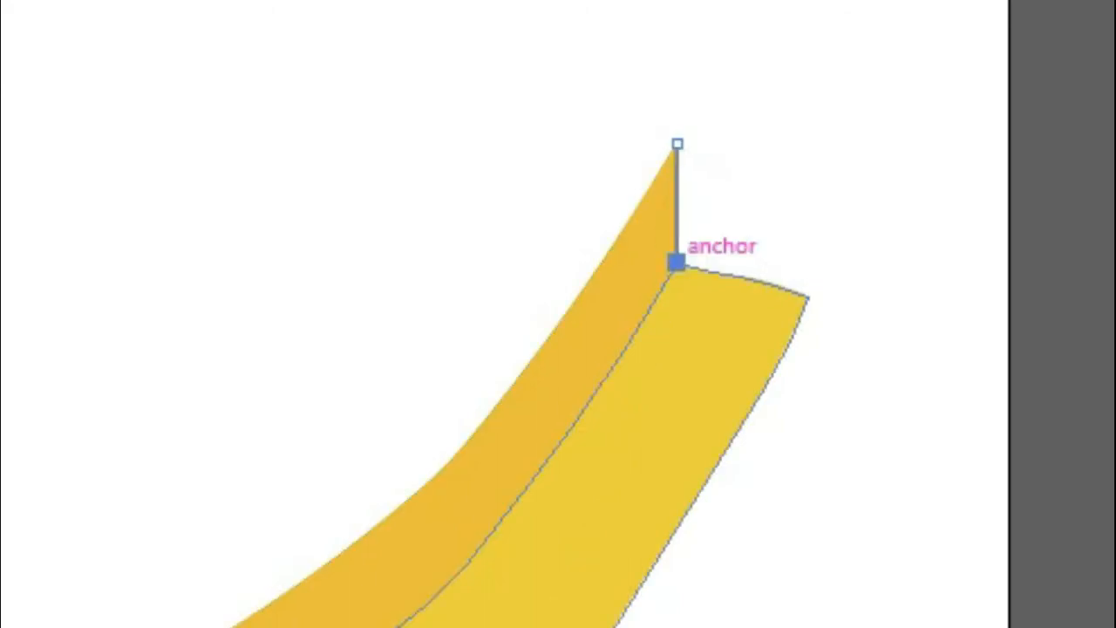
left_click(807, 295)
left_click(676, 142)
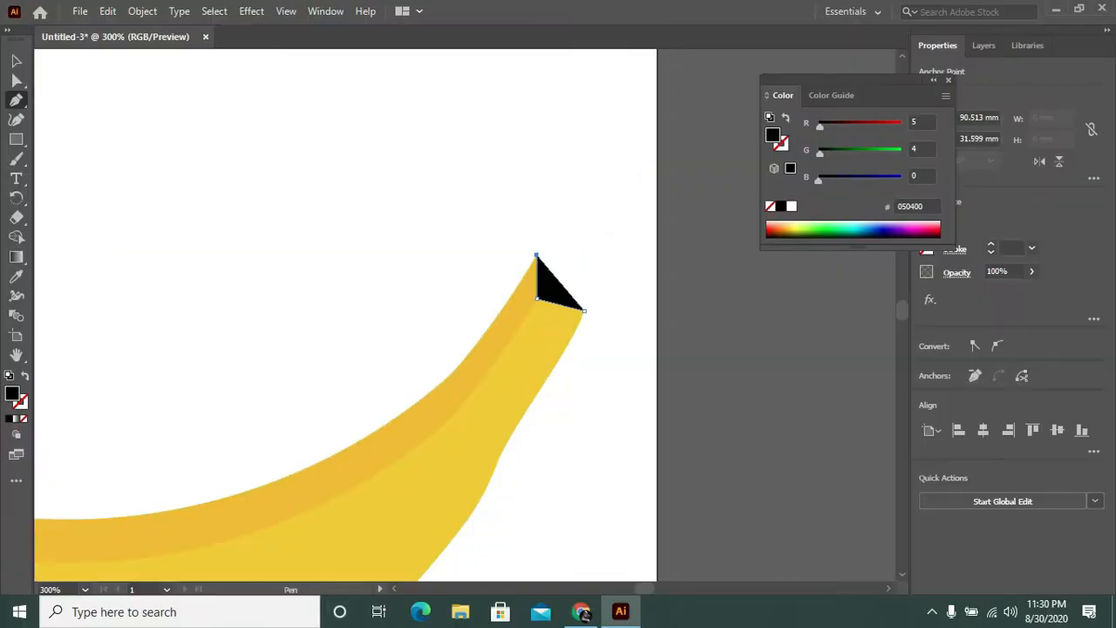
left_click(16, 60)
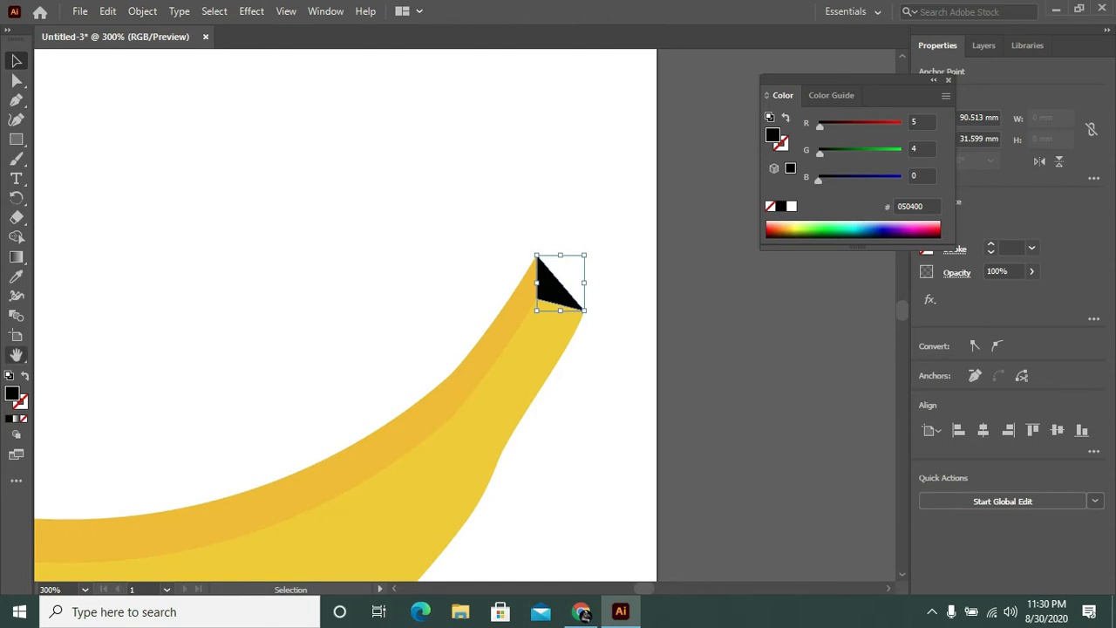
key("h")
left_click_drag(348, 348, 592, 312)
key("ctrl+minus")
key("ctrl+minus")
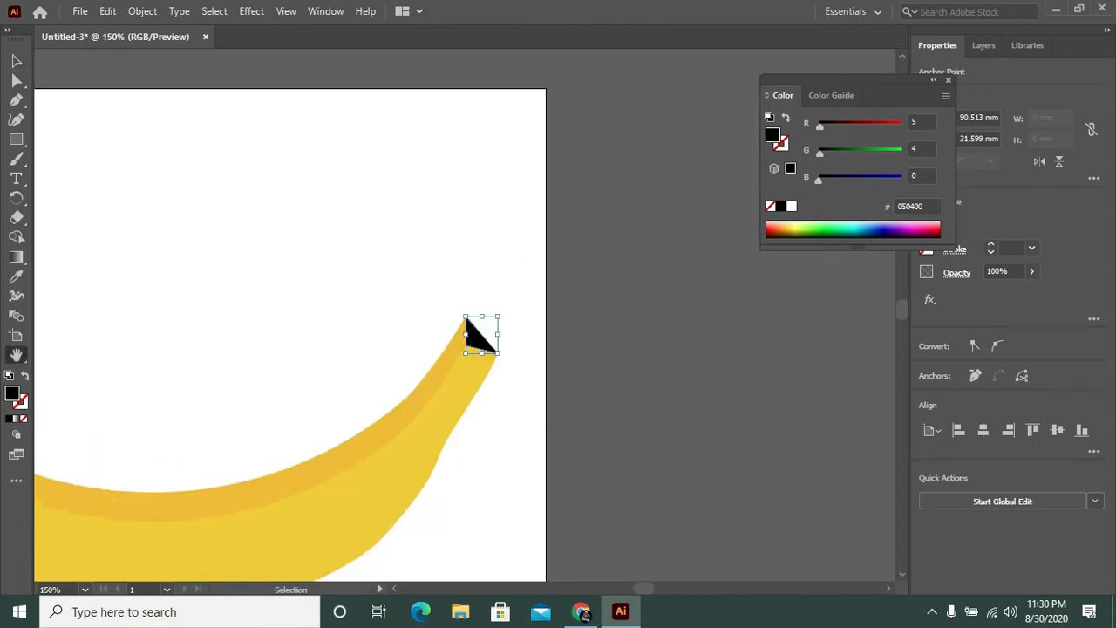
left_click_drag(348, 349, 542, 325)
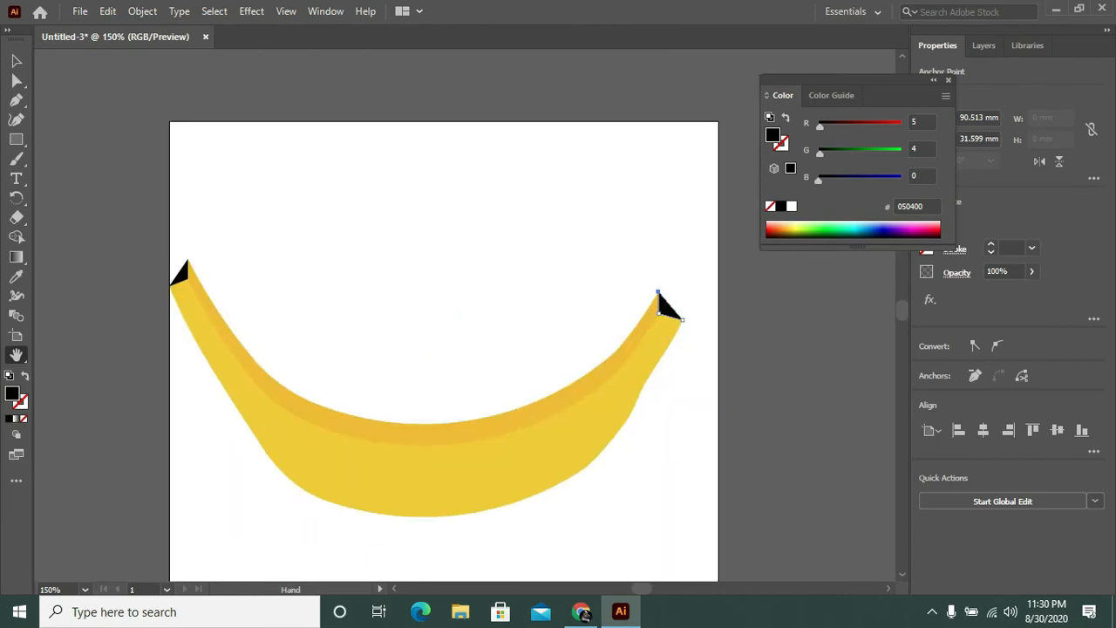
key("v")
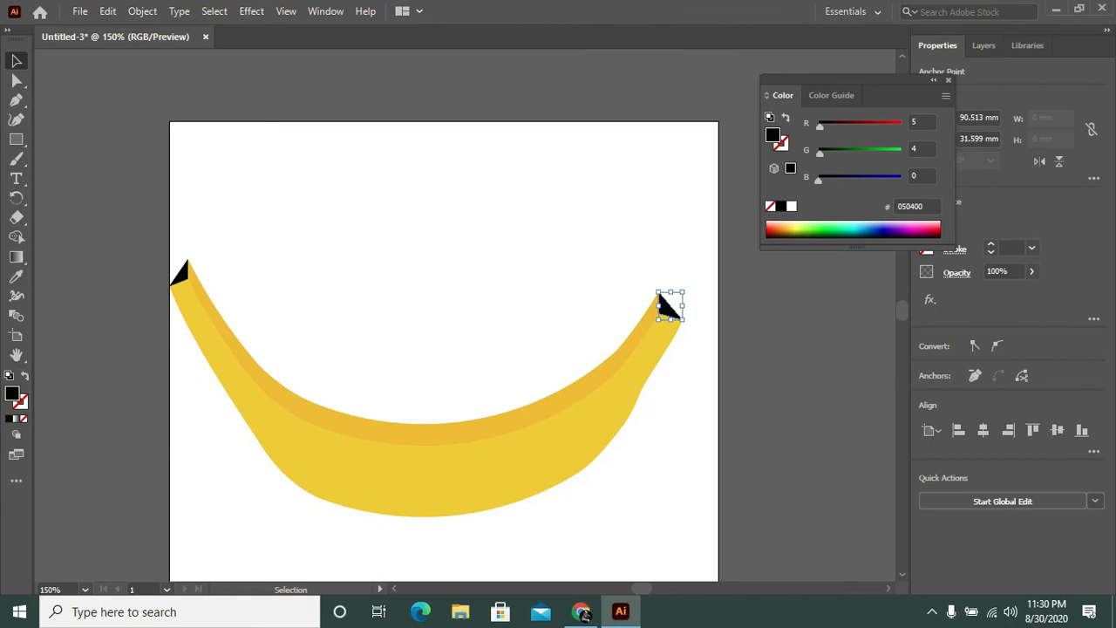
Step: Adjust the handle of the lighter shape's lower-left outer anchor to reshape the curve of the banana's outer edge
key("ctrl+shift+a")
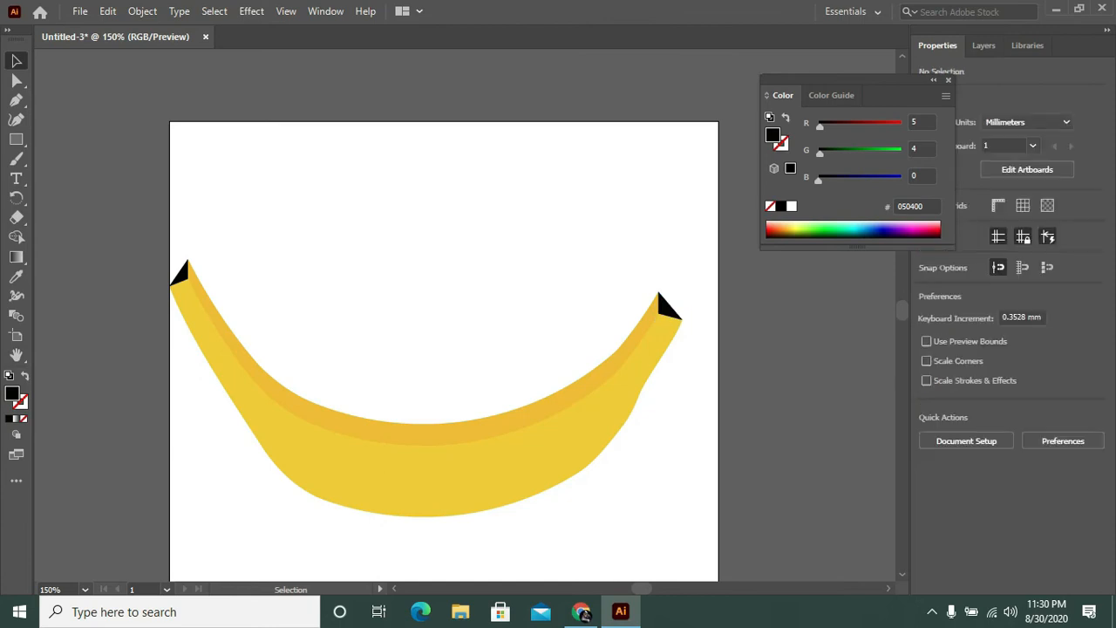
left_click(237, 396)
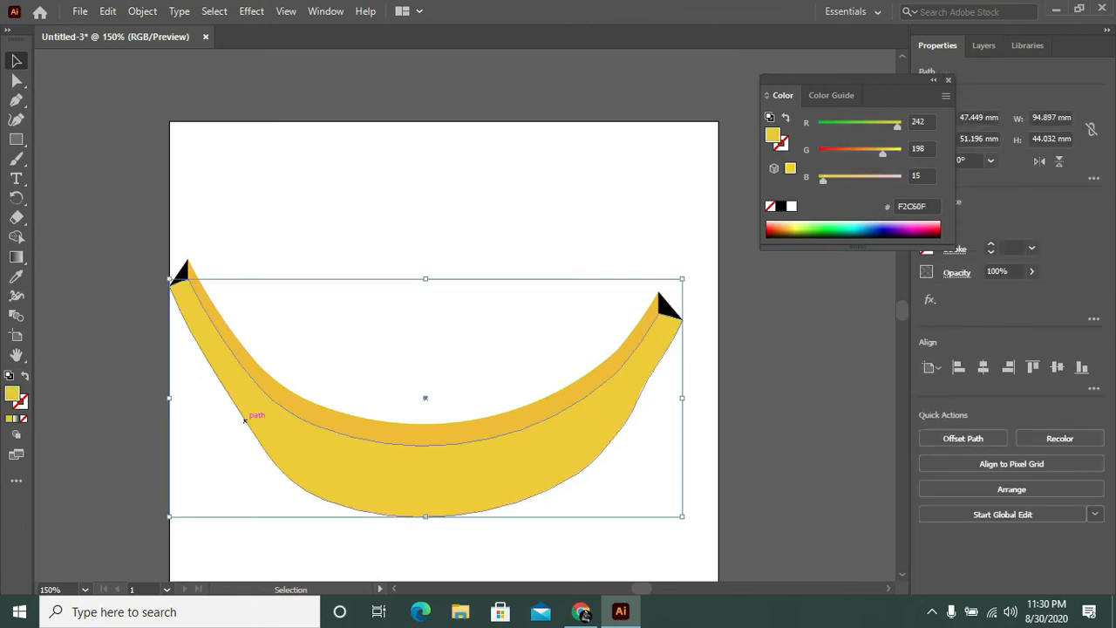
key("a")
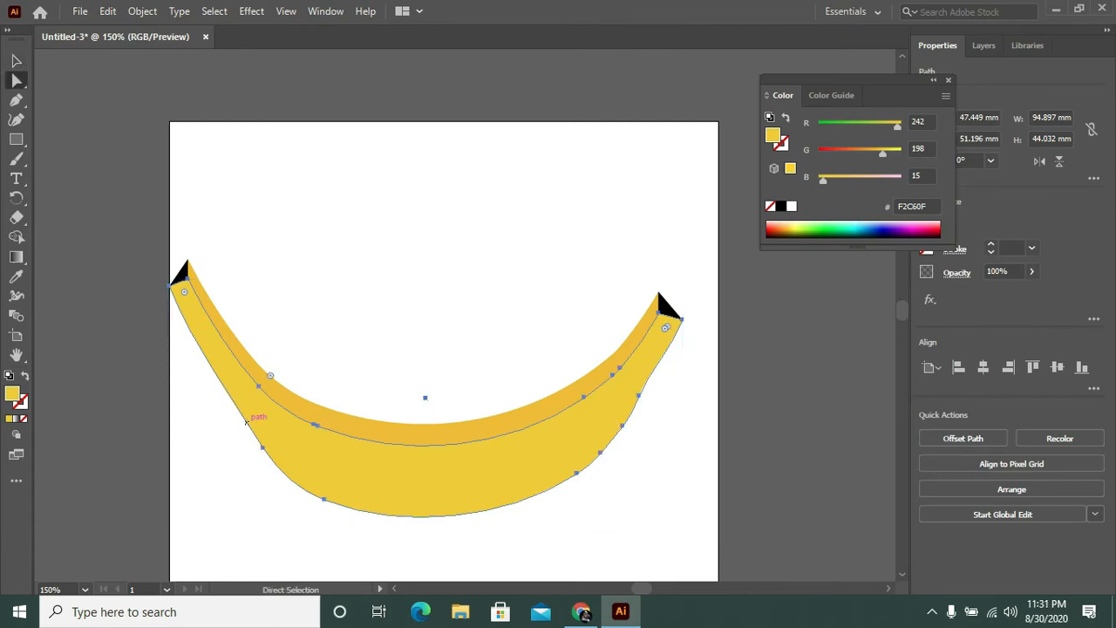
left_click(262, 447)
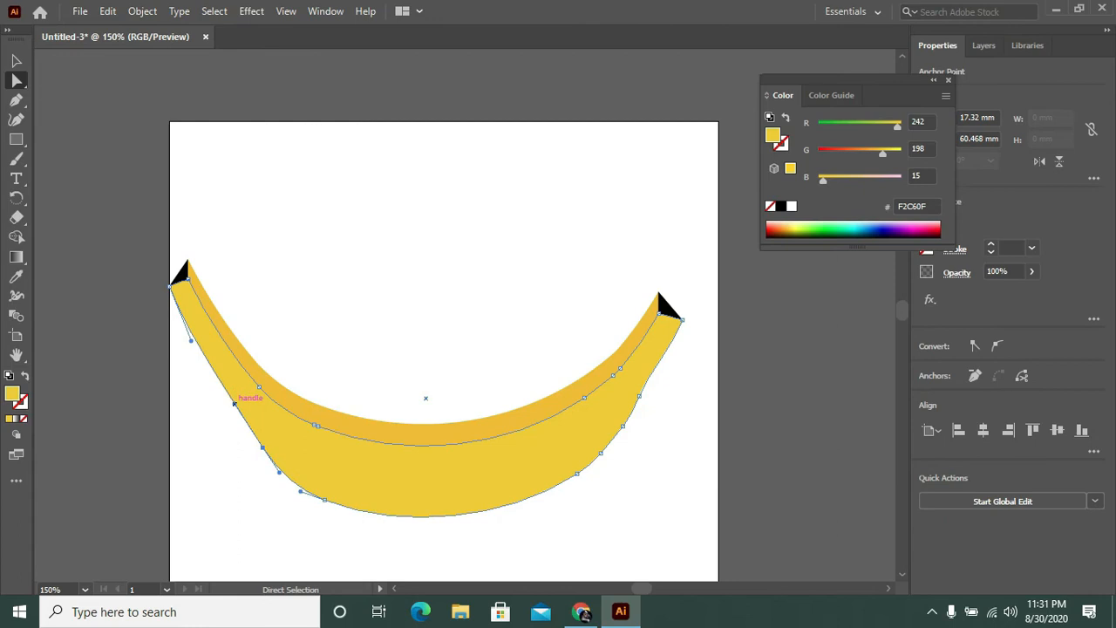
left_click_drag(234, 403, 240, 398)
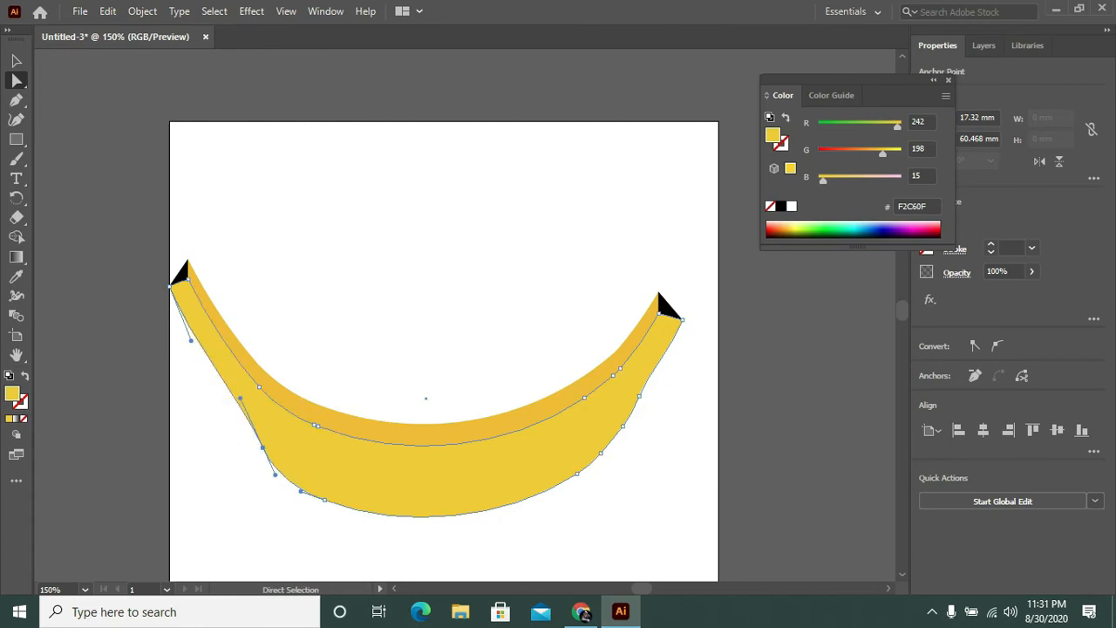
key("ctrl+shift+a")
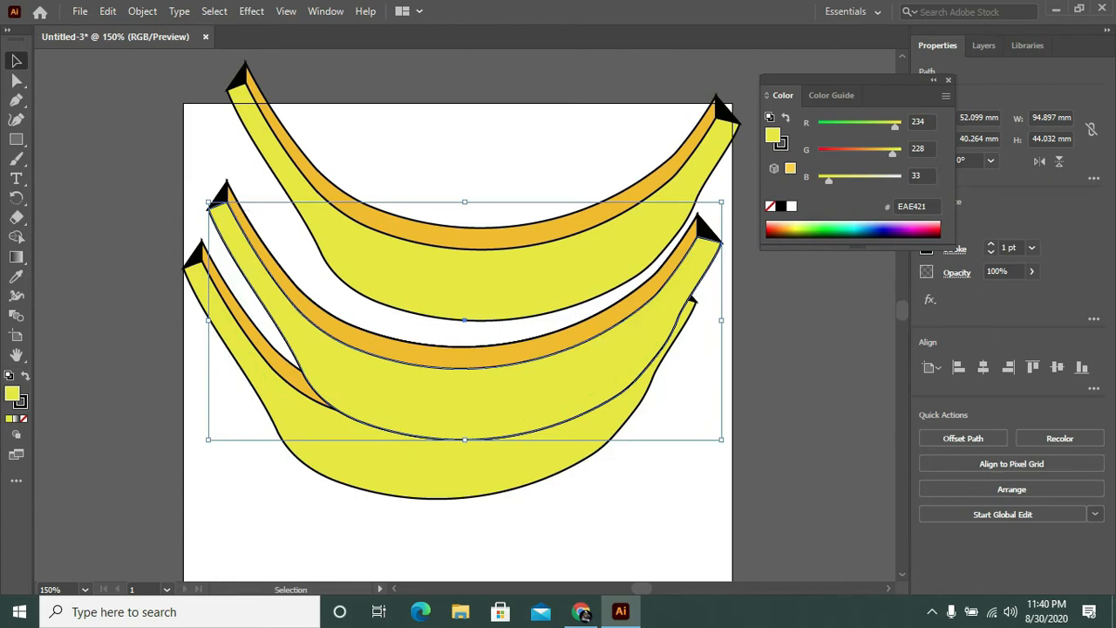
Step: Try to group the middle banana's shapes and move them as one object
left_click(251, 213, "shift")
right_click(251, 213)
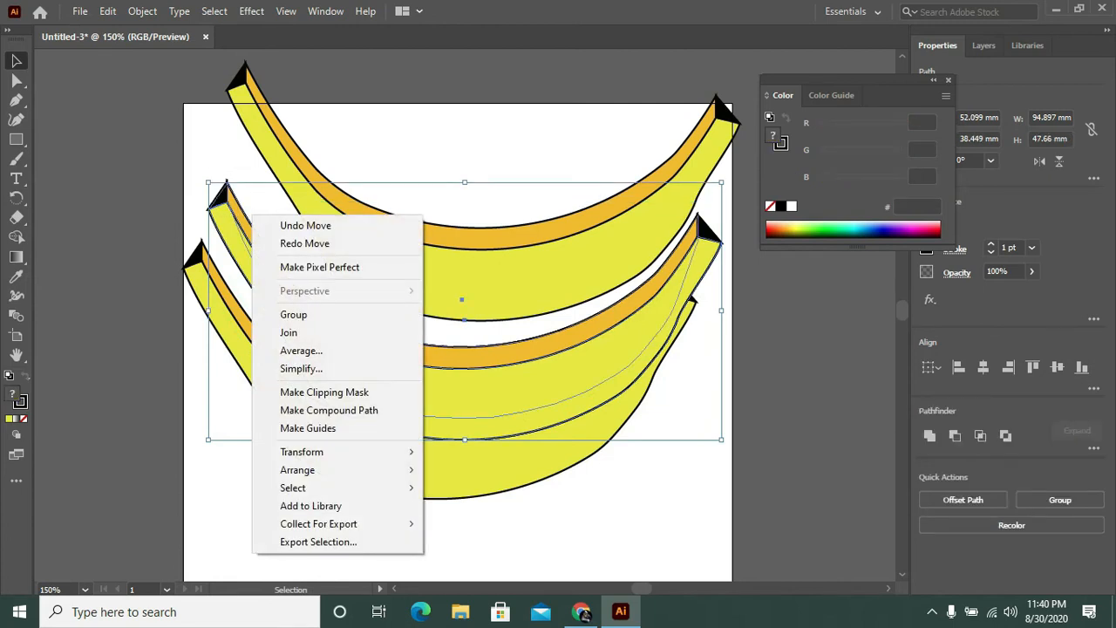
left_click(292, 314)
left_click_drag(324, 301, 533, 483)
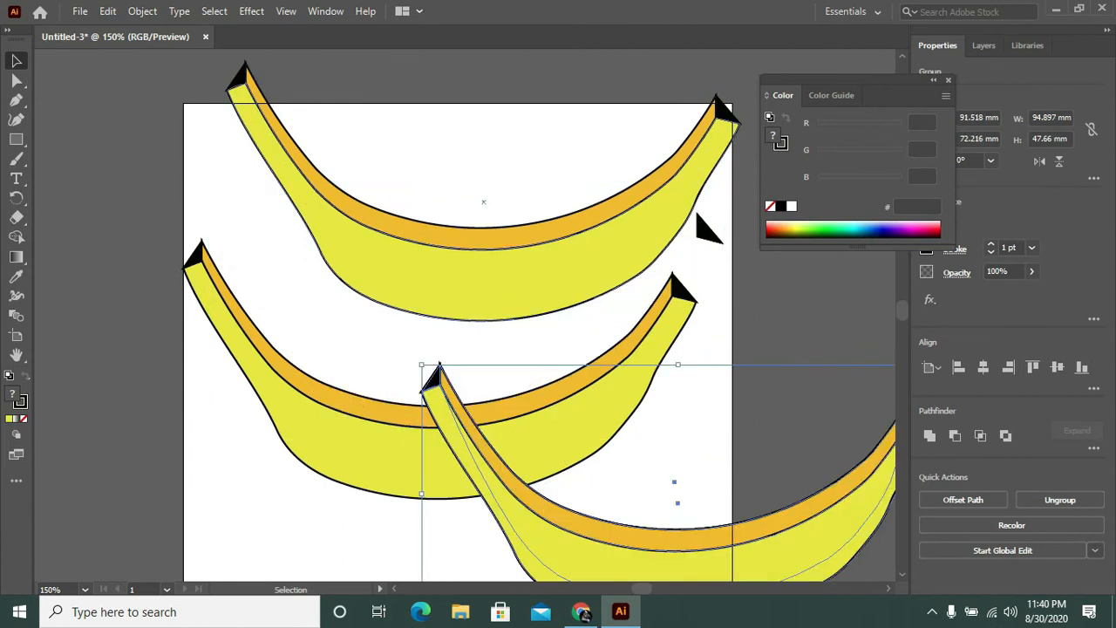
left_click_drag(672, 491, 457, 313)
Step: Undo the grouping and the pasted banana copies until only the original banana is left on the artboard
key("ctrl+z")
key("ctrl+shift+z")
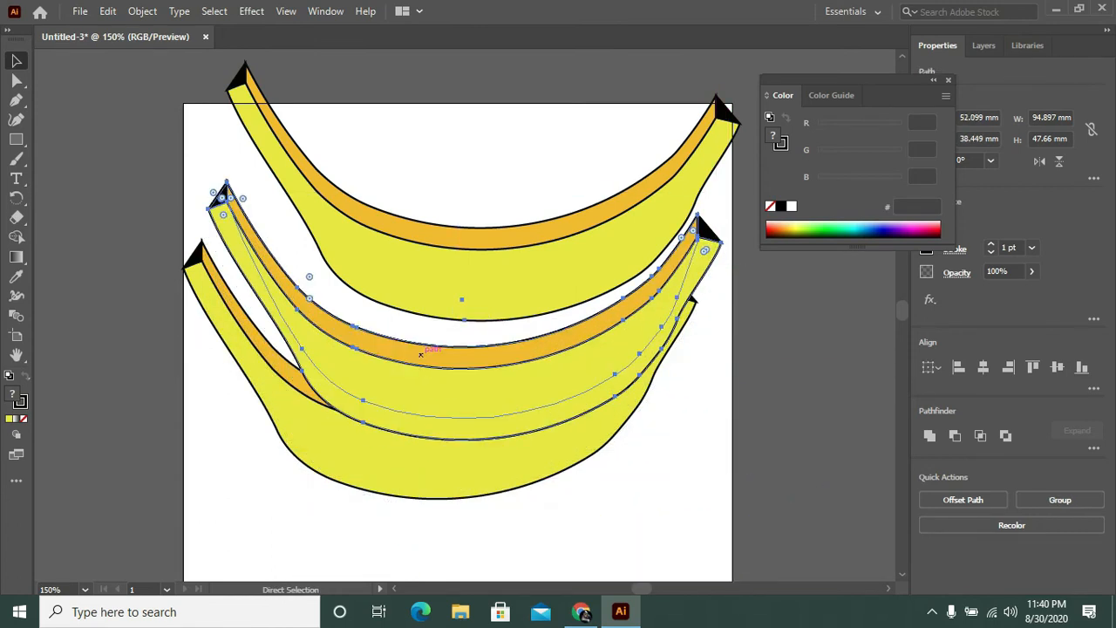
key("ctrl+z")
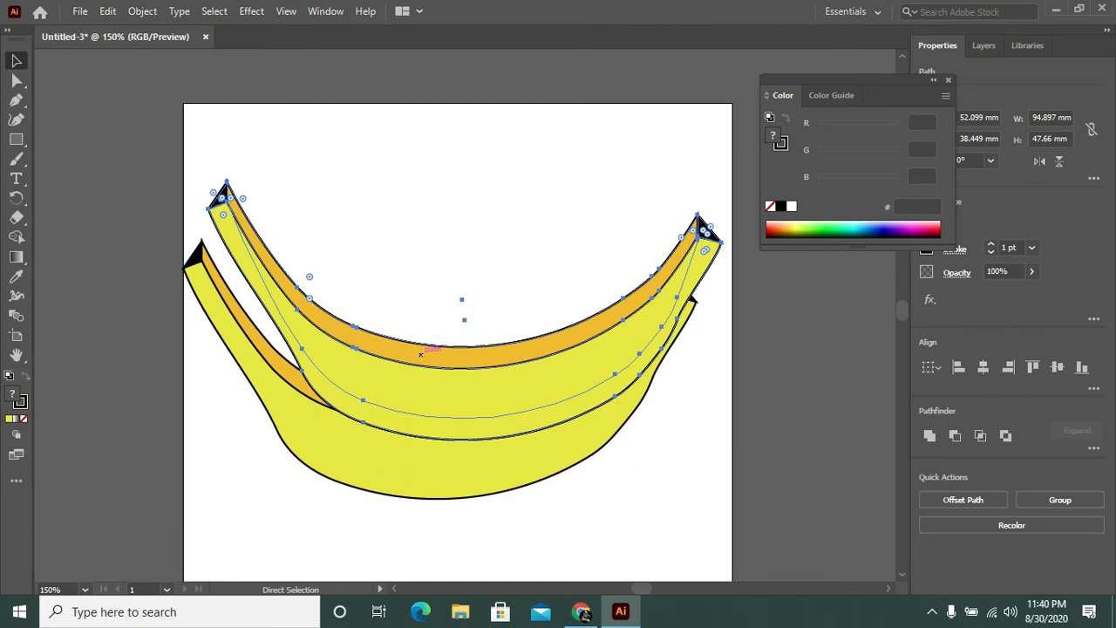
key("ctrl+z")
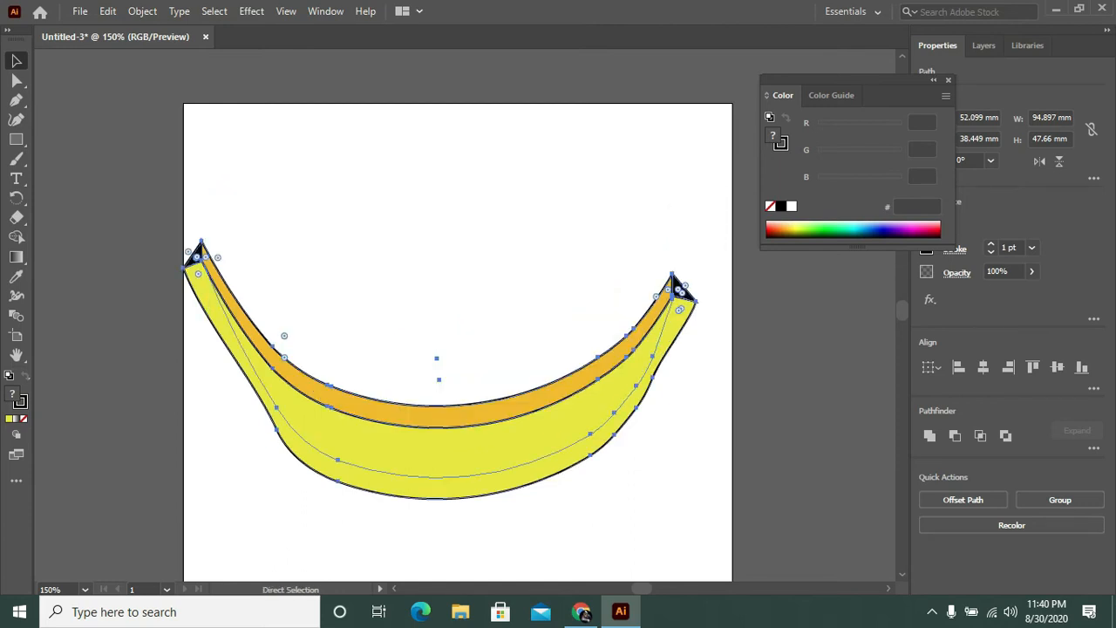
key("ctrl+shift+a")
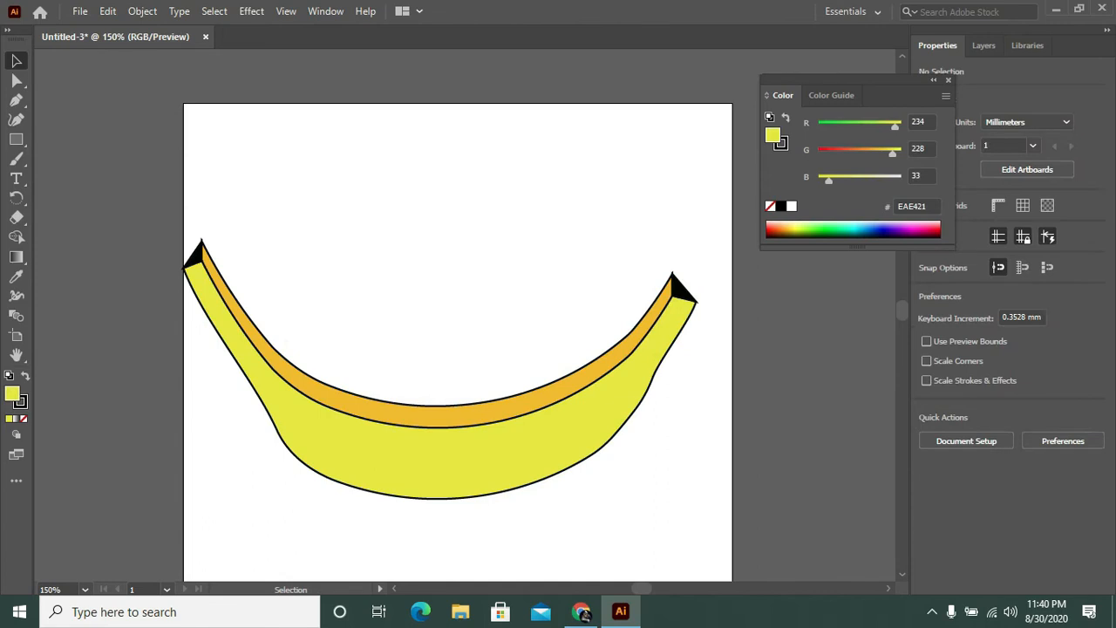
Step: Group the shapes that make up the banana
right_click(181, 241)
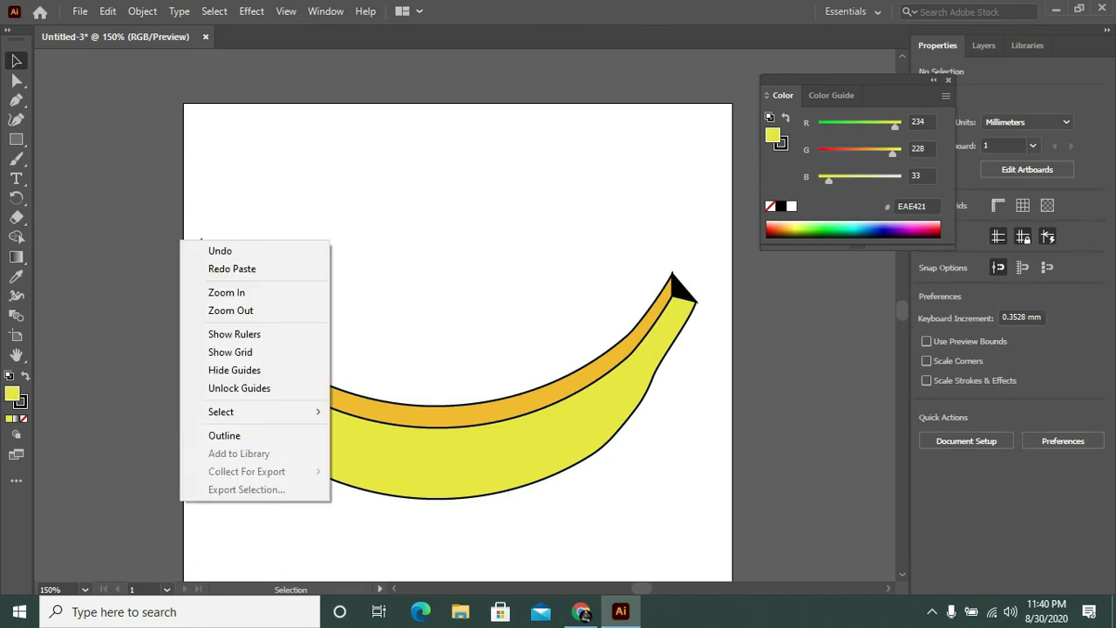
left_click(185, 202)
left_click_drag(185, 202, 699, 426)
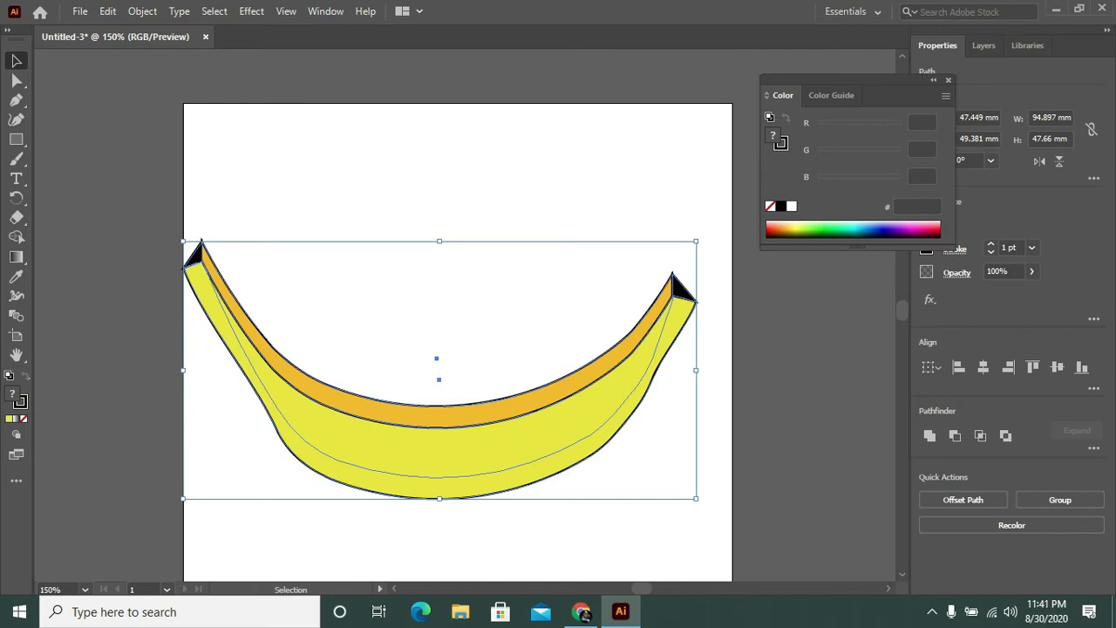
left_click_drag(185, 198, 642, 393)
right_click(646, 396)
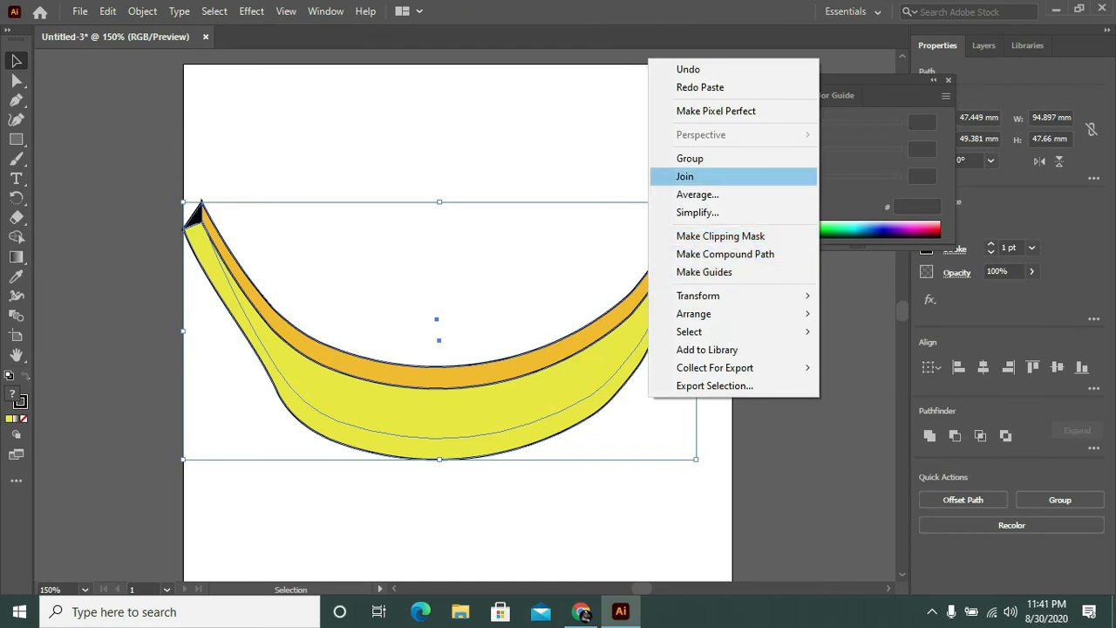
left_click(689, 158)
left_click(689, 158)
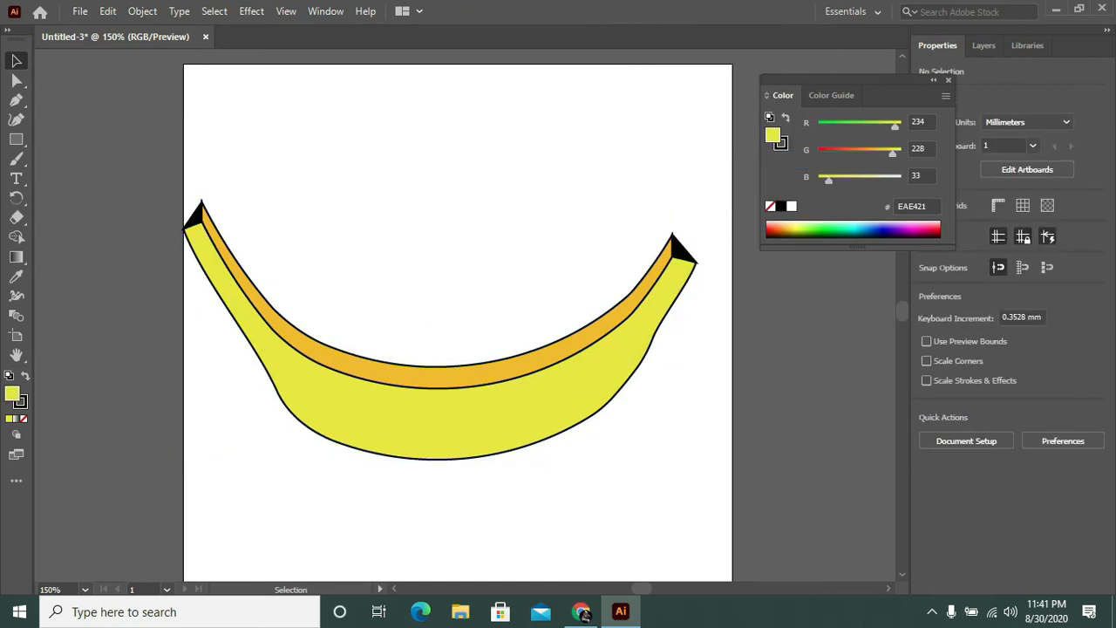
Step: Test the banana group by moving it, undo the move, and group it together with the right black tip
left_click_drag(440, 340, 489, 211)
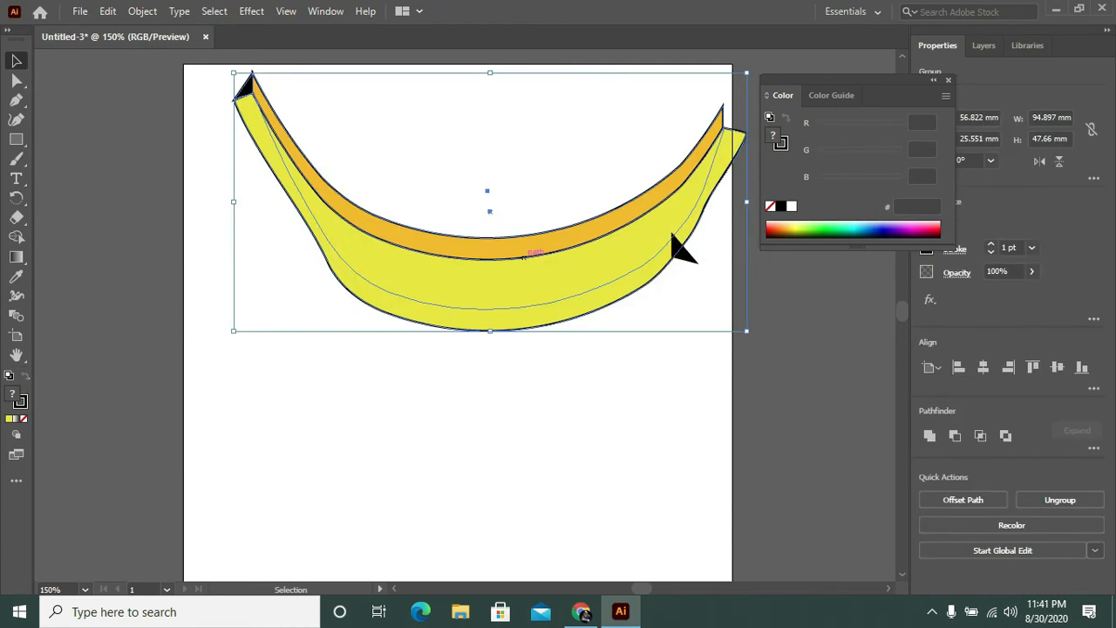
key("ctrl+z")
left_click_drag(725, 254, 191, 219)
right_click(193, 220)
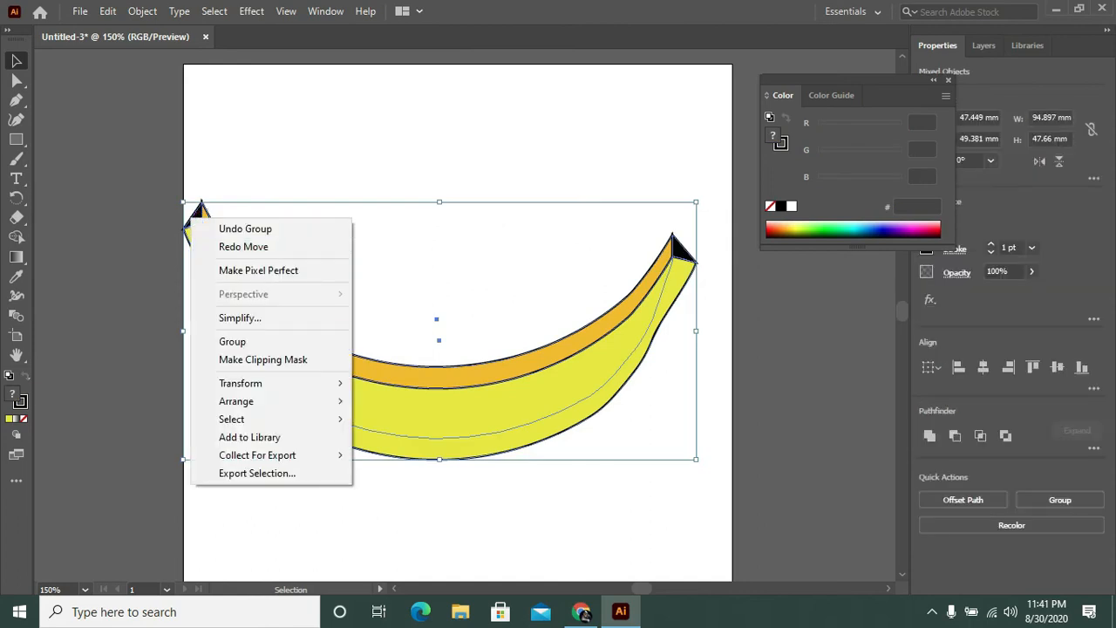
left_click(232, 341)
key("ctrl+h")
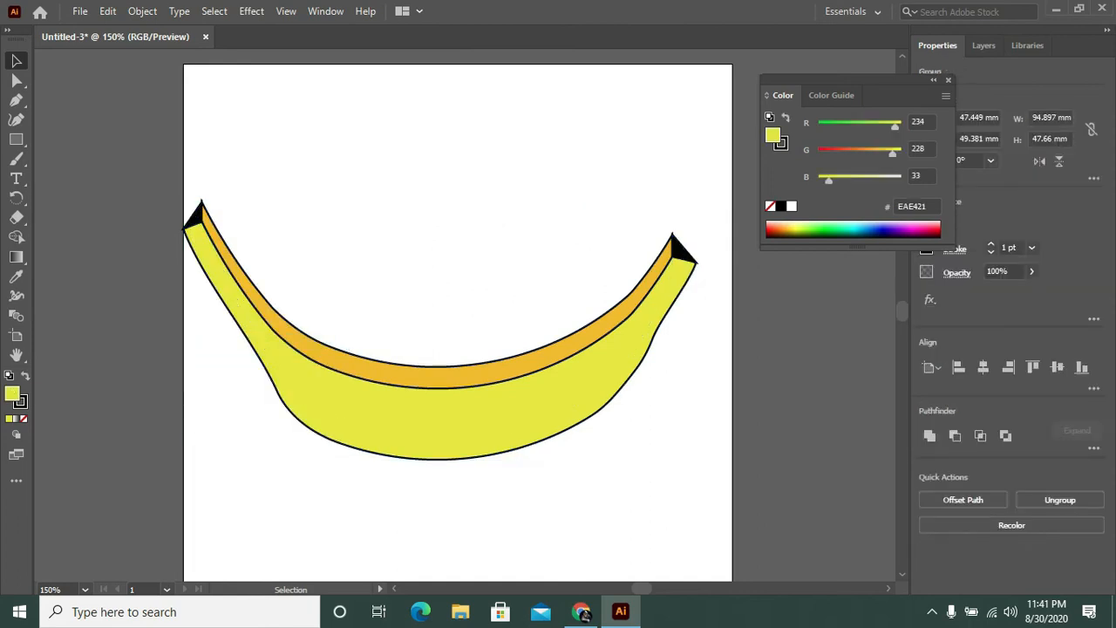
key("ctrl+shift+a")
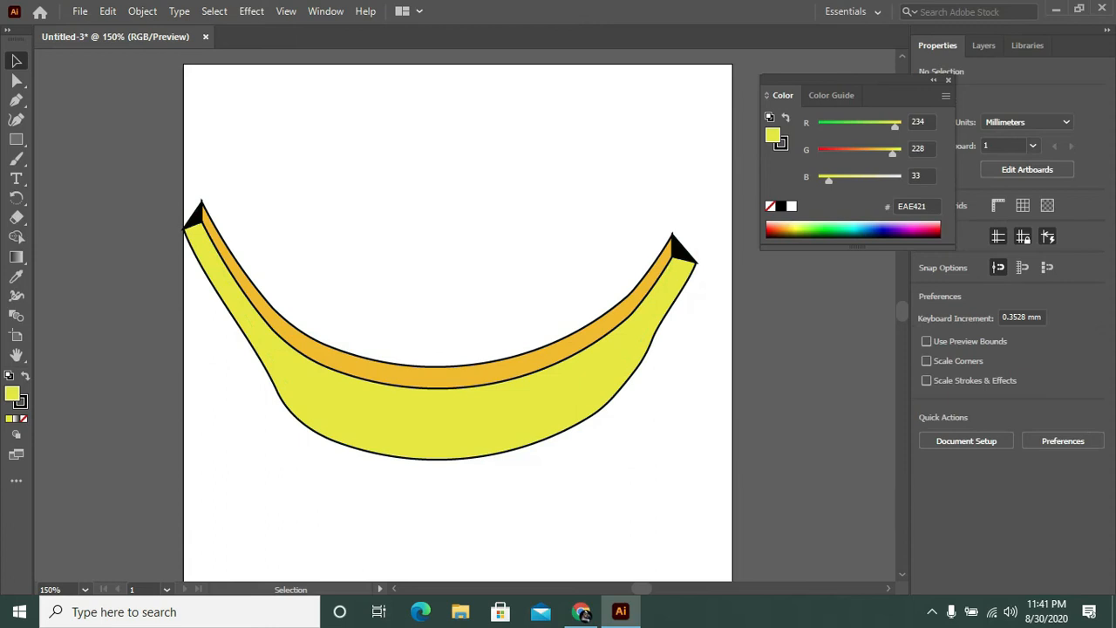
left_click_drag(179, 183, 689, 410)
key("Delete")
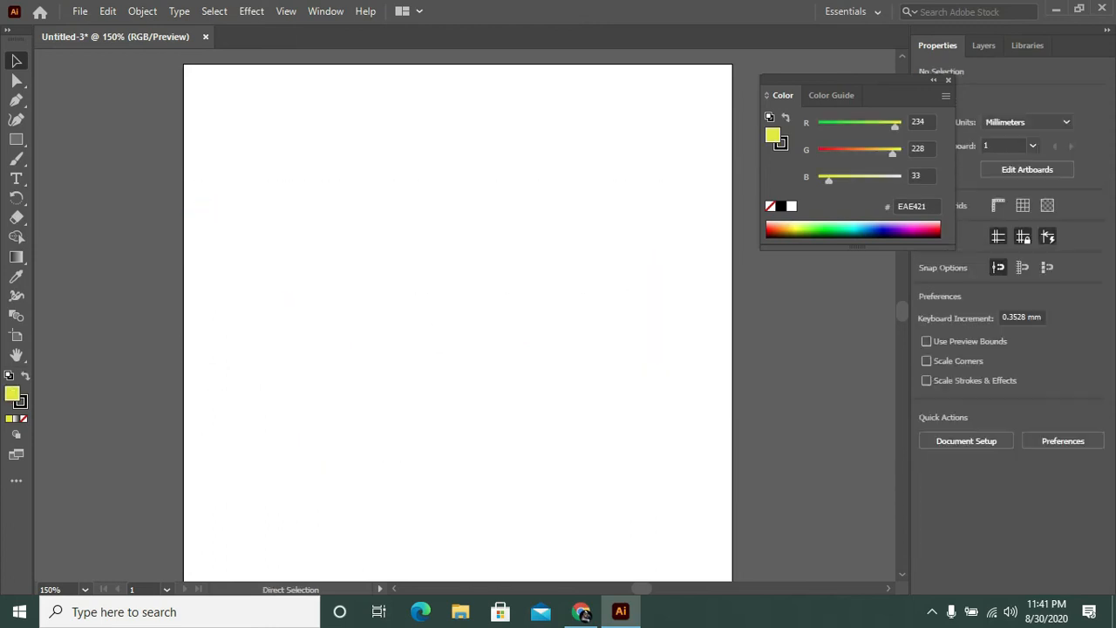
key("ctrl+z")
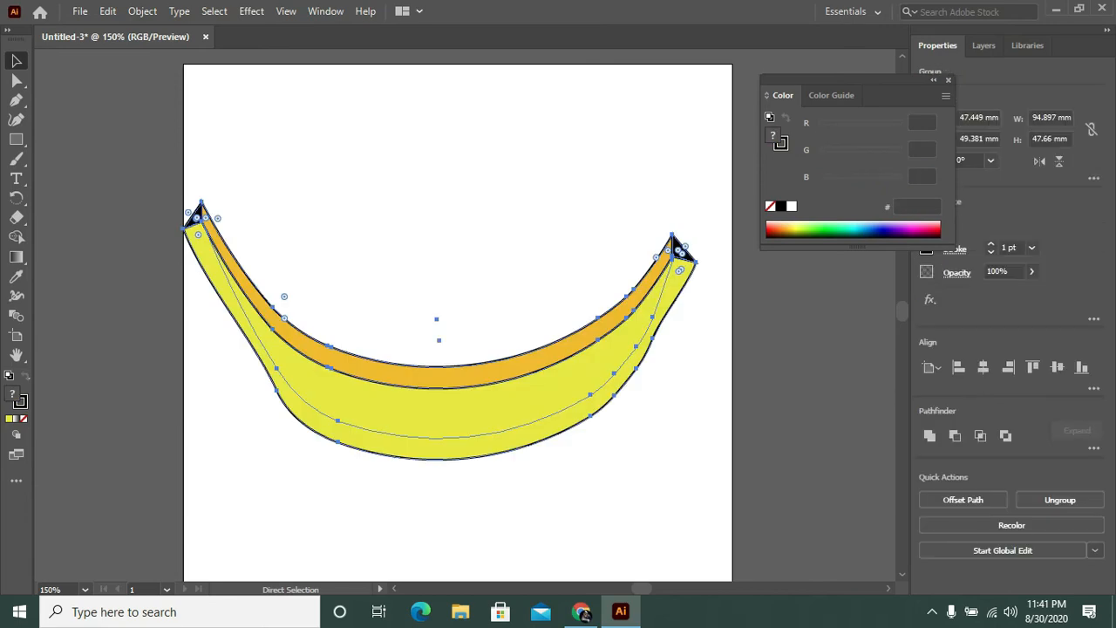
Step: Make four copies of the grouped banana and spread them at different heights on the artboard
left_click_drag(159, 151, 703, 462)
key("a")
left_click_drag(679, 250, 704, 231)
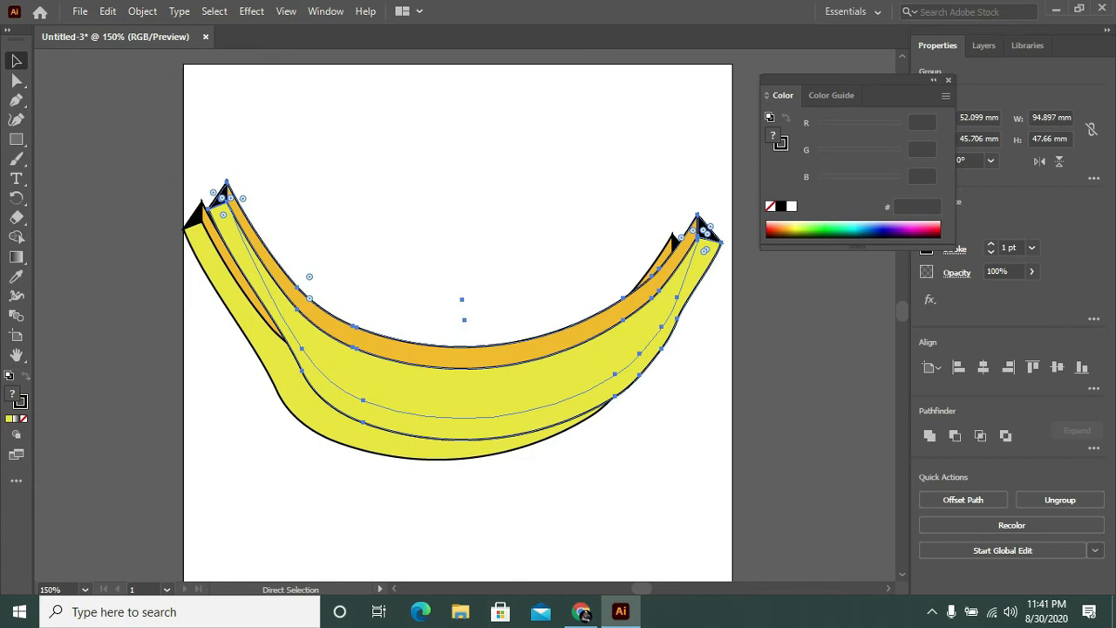
key("v")
left_click_drag(463, 319, 457, 176)
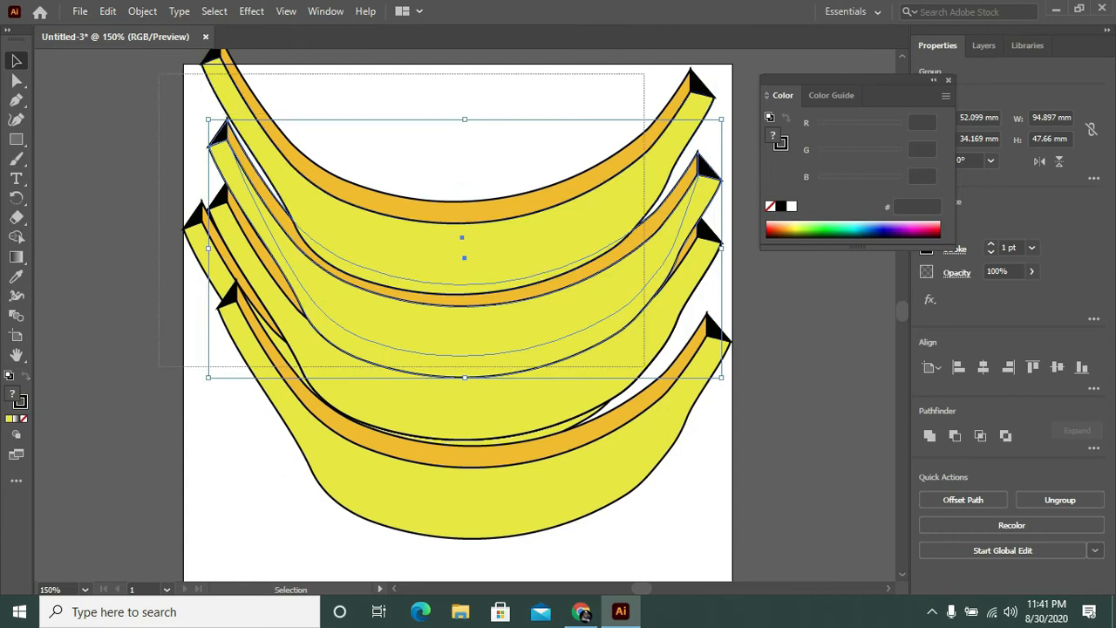
Step: Move all the bananas together off the left side of the artboard to clear space for drawing
key("ctrl+a")
left_click_drag(574, 329, 83, 345)
key("Escape")
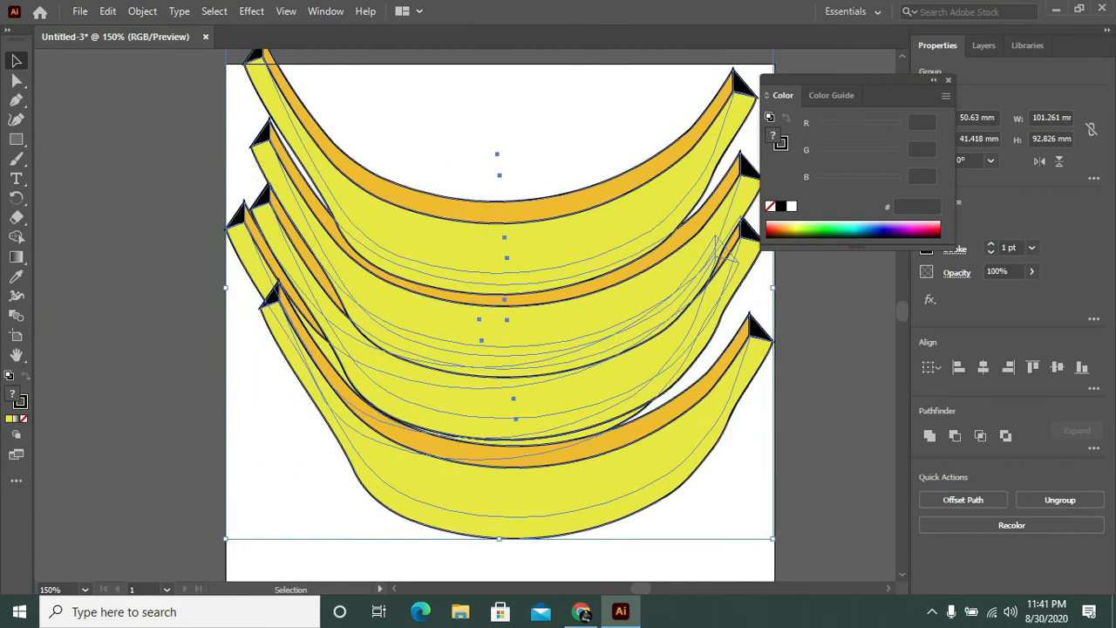
left_click_drag(578, 321, 136, 314)
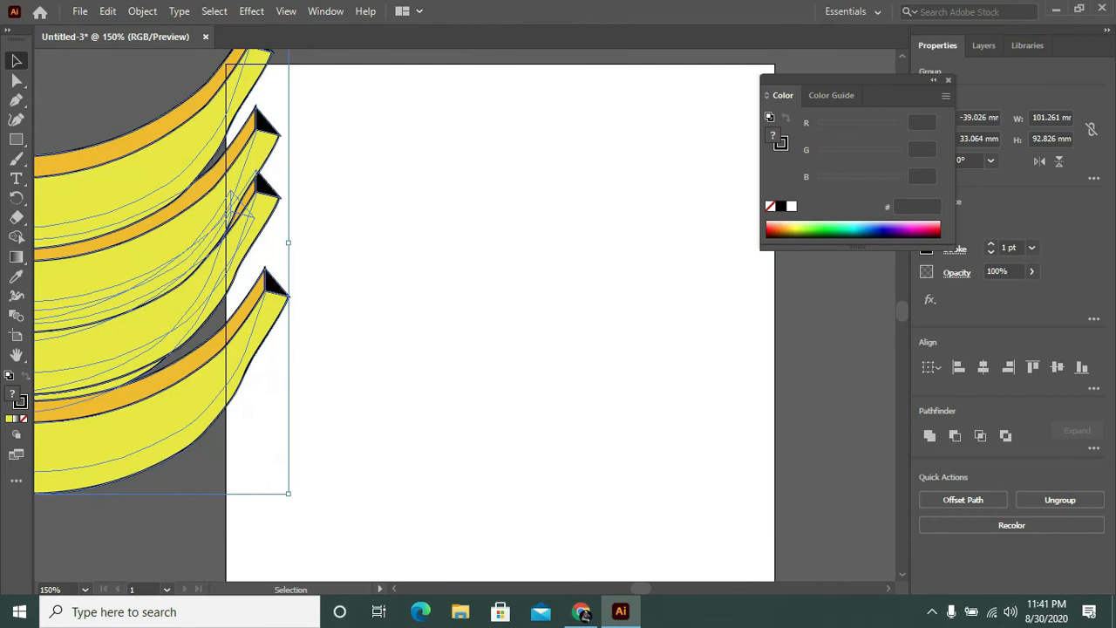
Step: Draw a horizontal rectangle about 30 by 5.5 mm on the cleared artboard and round its corners fully into a pill shape
left_click(17, 139)
left_click_drag(16, 139, 112, 158)
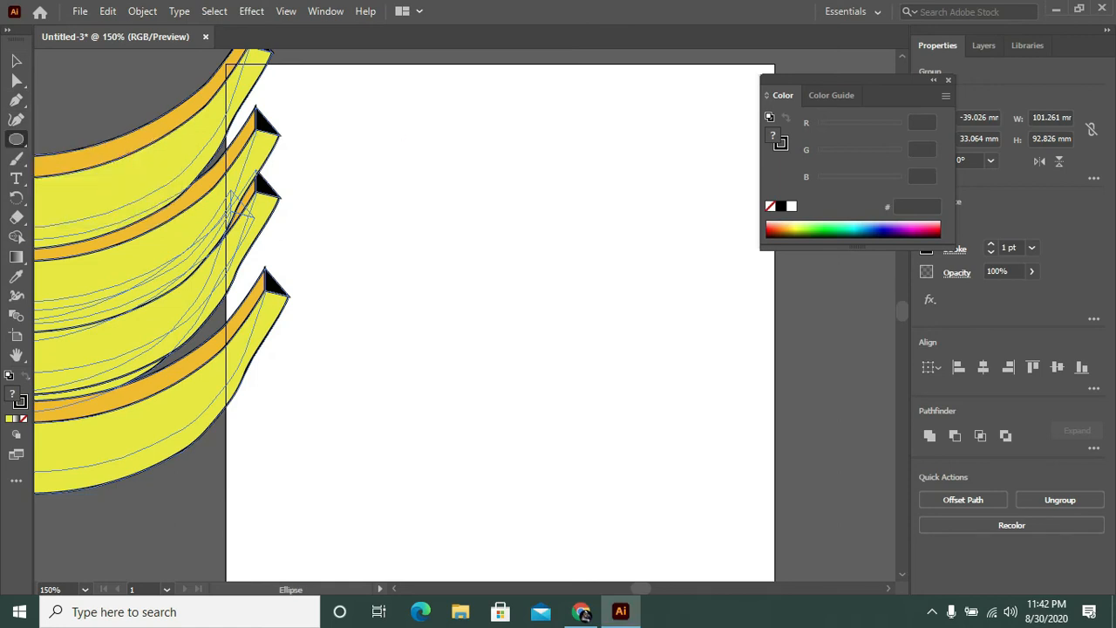
left_click_drag(17, 139, 96, 140)
left_click_drag(430, 183, 592, 212)
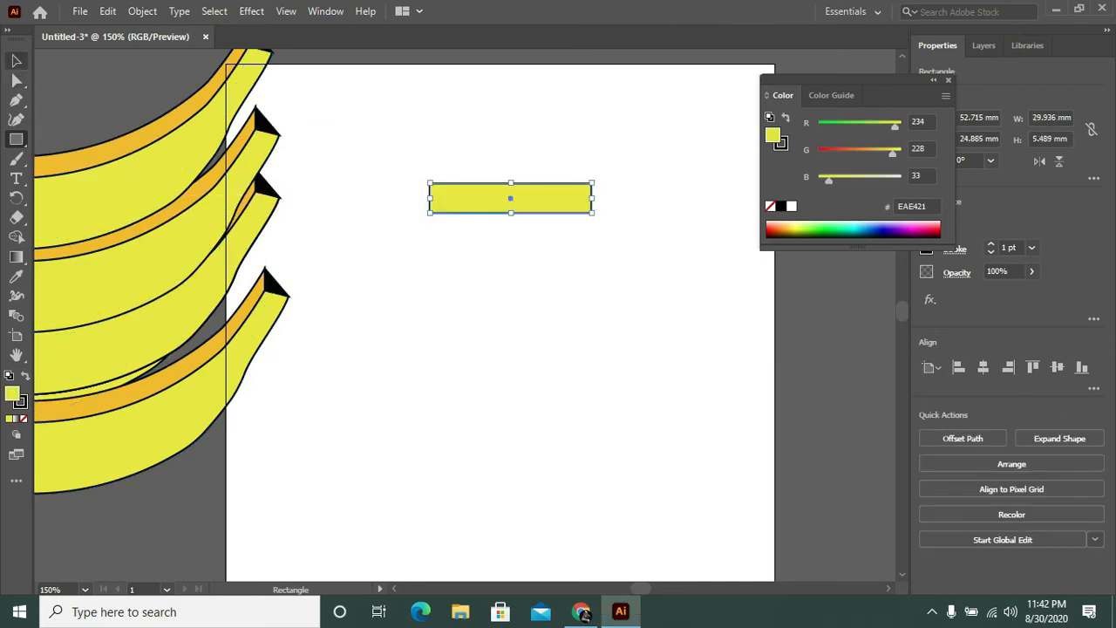
left_click(17, 81)
left_click_drag(580, 198, 577, 199)
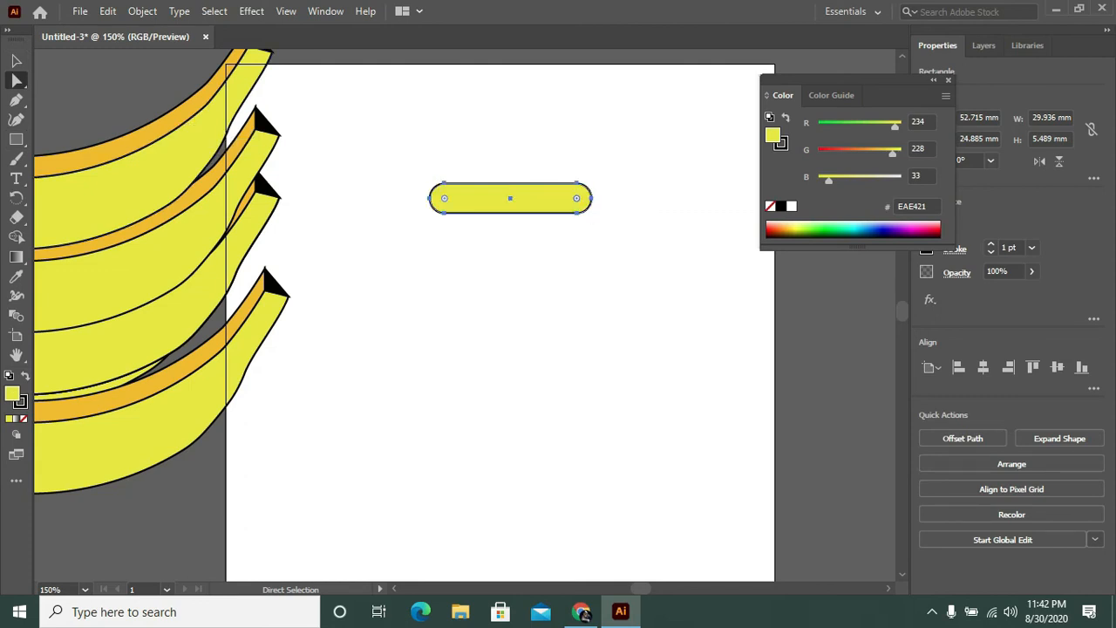
key("ctrl+shift+a")
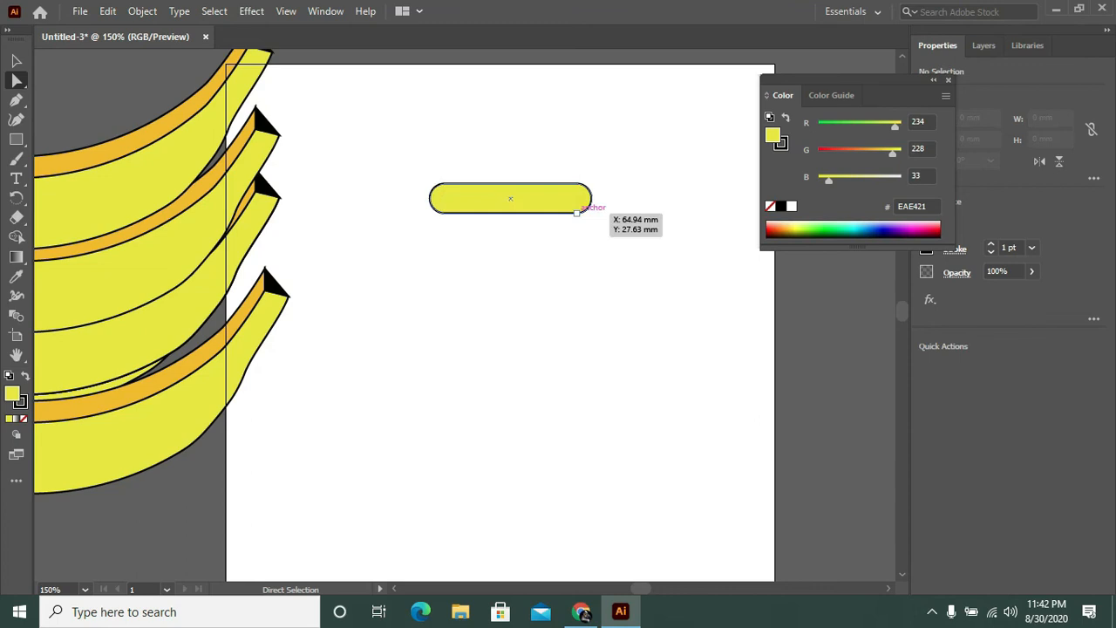
Step: Move the pill shape up and slightly left, and fill it with the dark brown color 635305
left_click(16, 60)
right_click(236, 117)
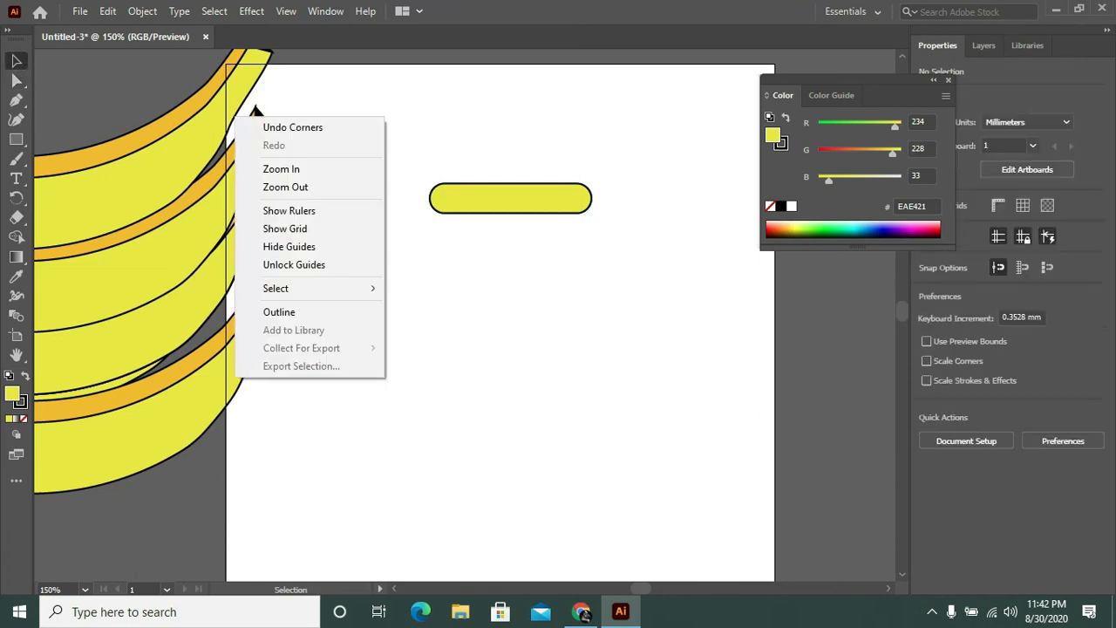
left_click_drag(575, 199, 541, 142)
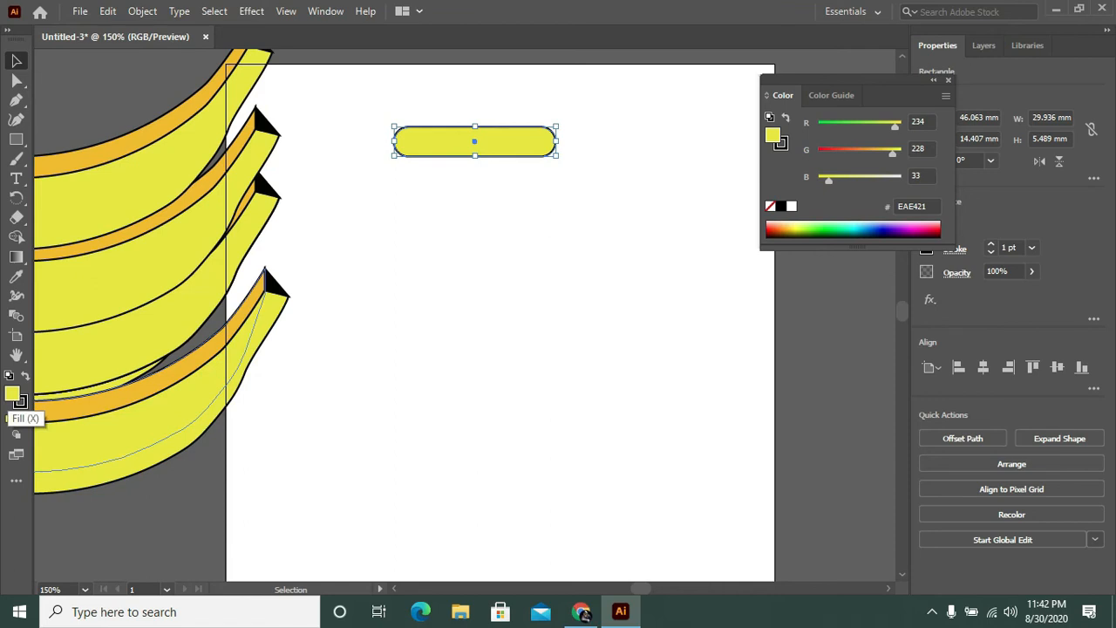
double_click(14, 395)
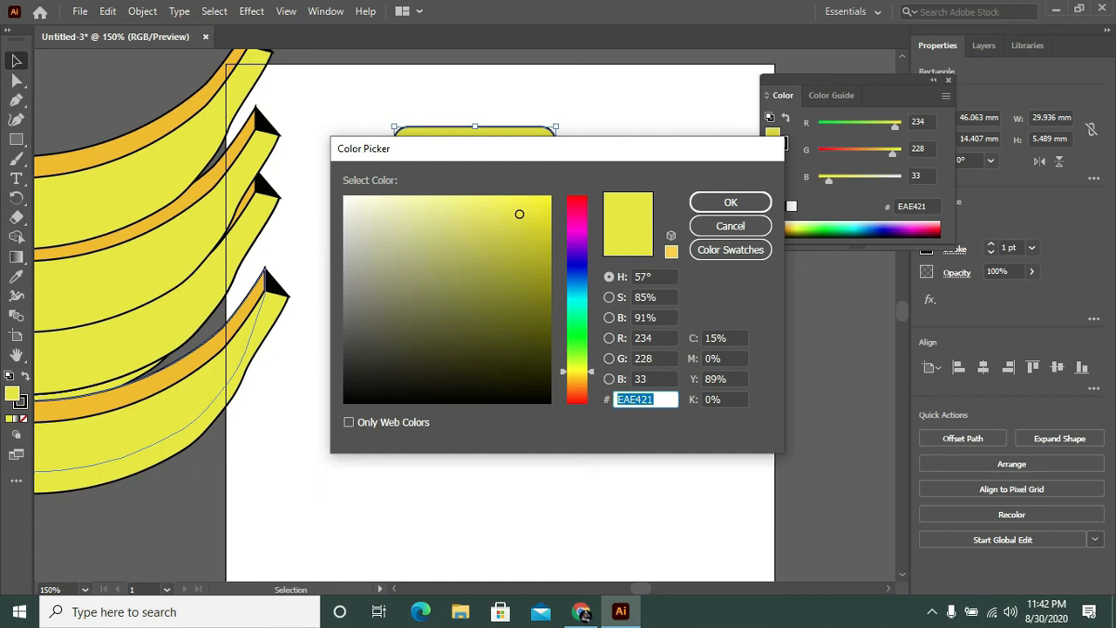
type("635305")
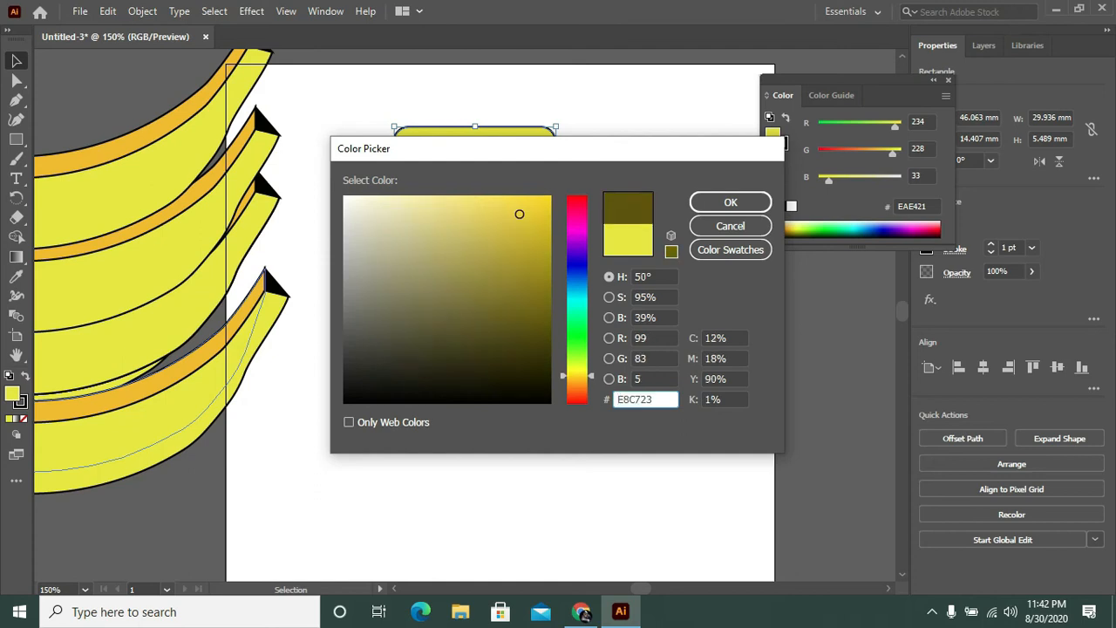
key("Return")
key("ctrl+shift+a")
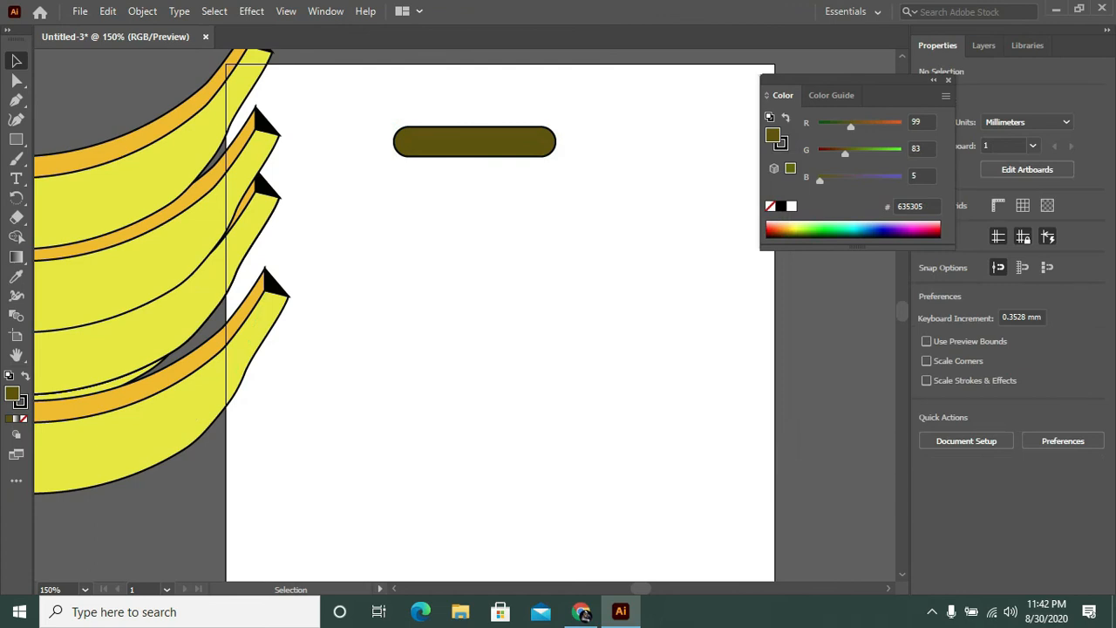
Step: Move the uppermost banana from the stack beside the artboard onto the artboard, below the brown pill shape
left_click(139, 174)
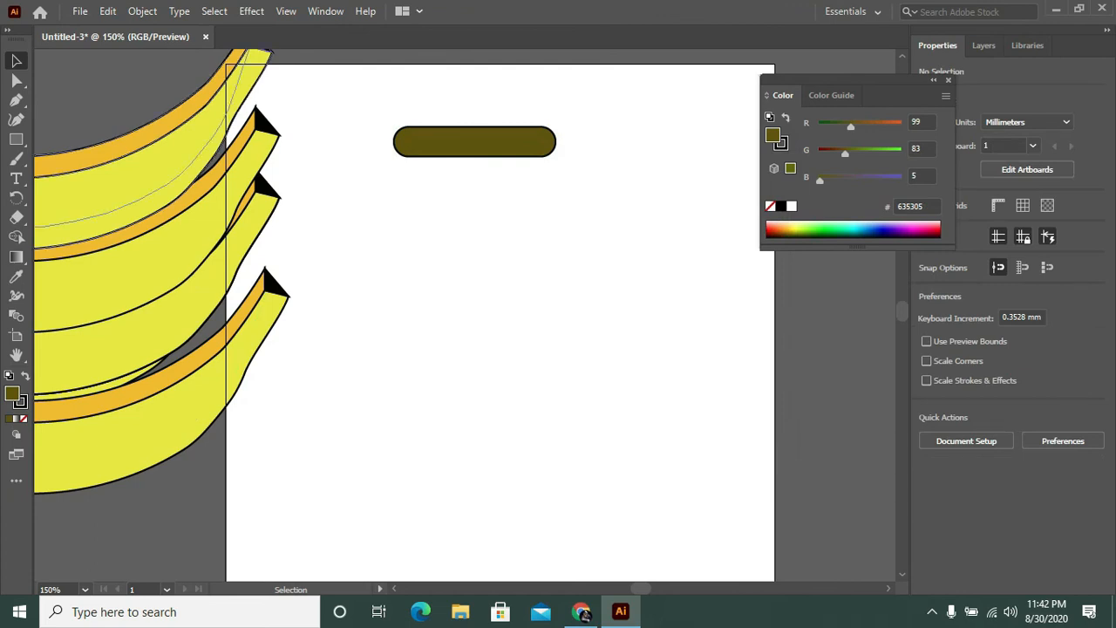
key("ctrl+shift+a")
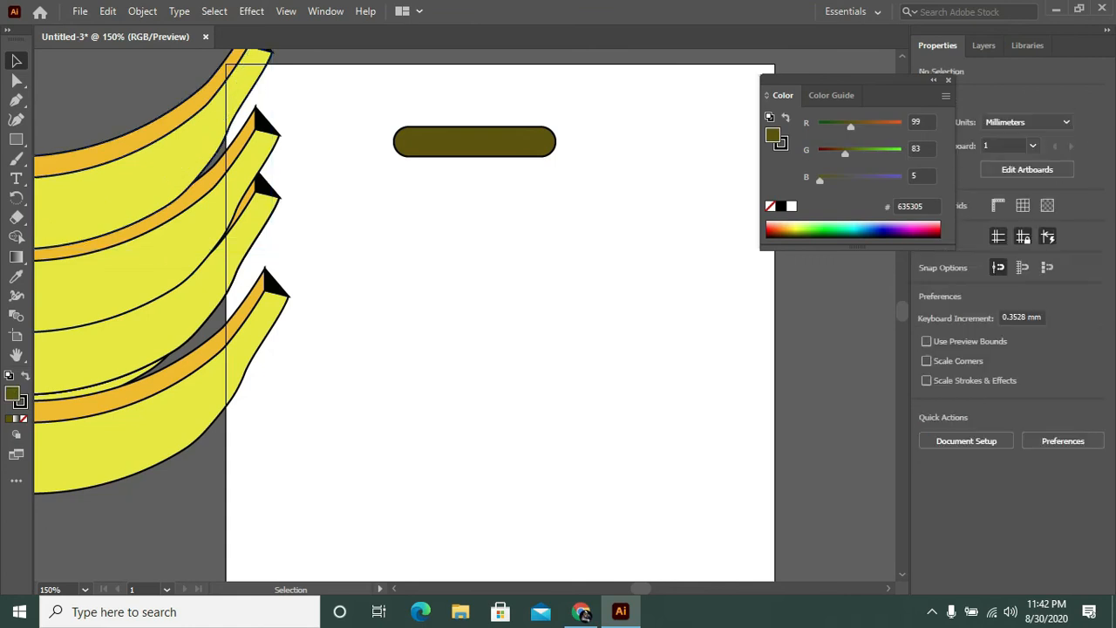
left_click_drag(204, 102, 740, 375)
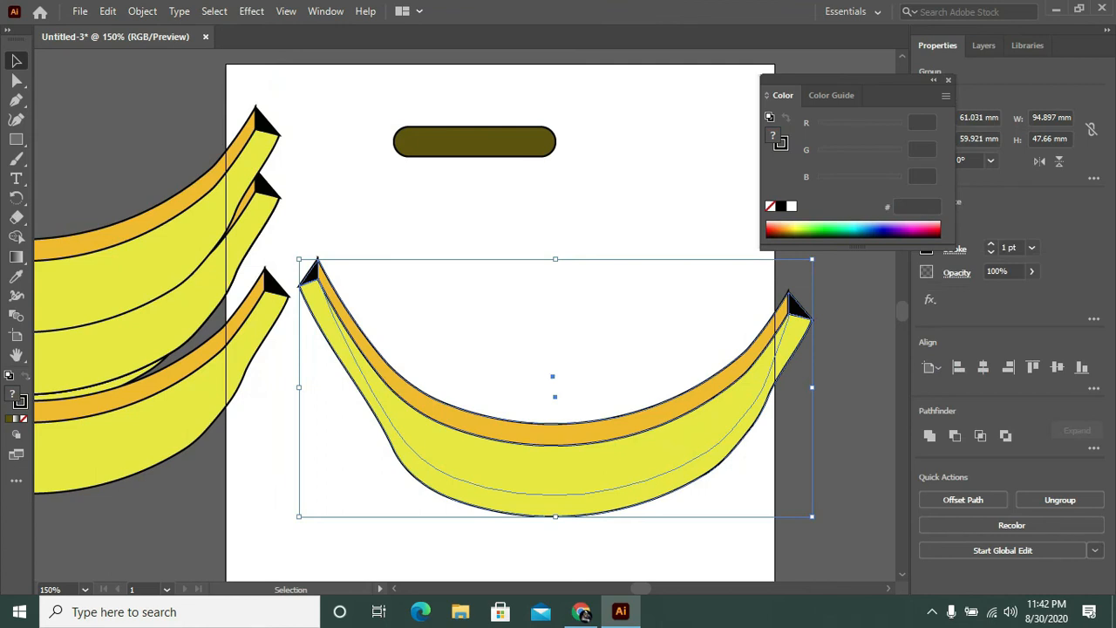
left_click_drag(287, 258, 349, 191)
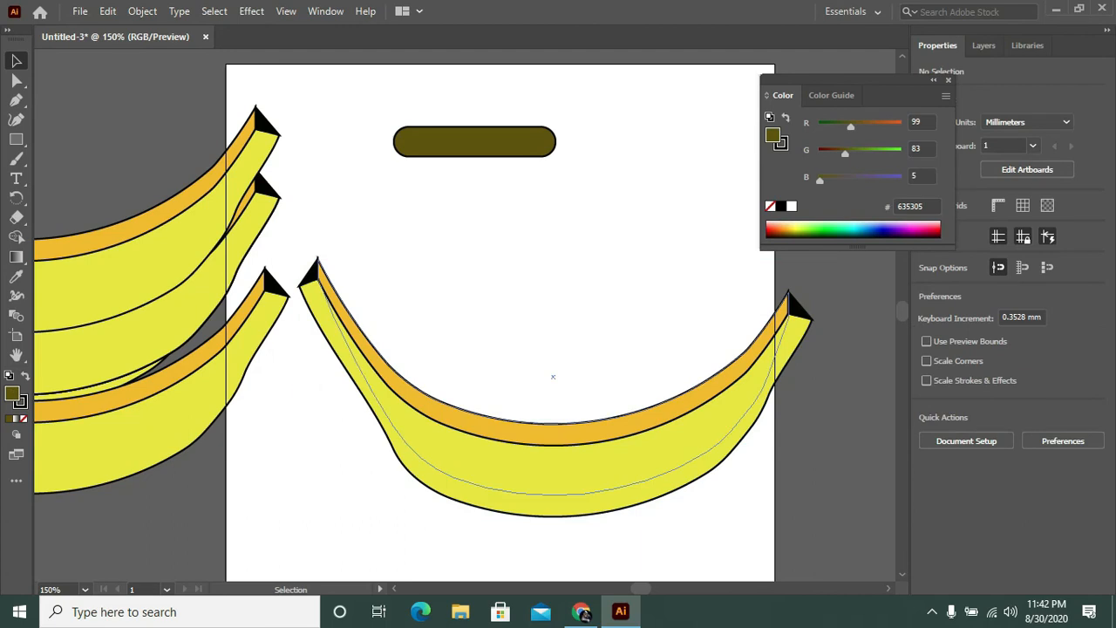
Step: Rotate the banana to about 312°, shrink it to about 42 by 48 mm, and hang its stem from the pill's left end
left_click(553, 434)
key("ctrl+minus")
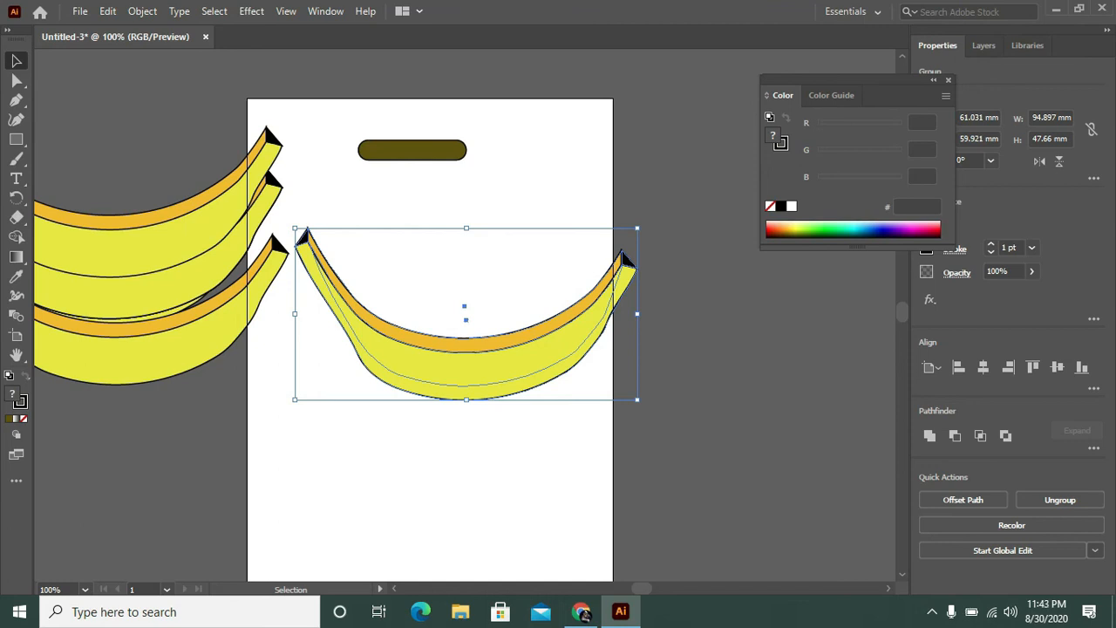
left_click_drag(292, 225, 396, 179)
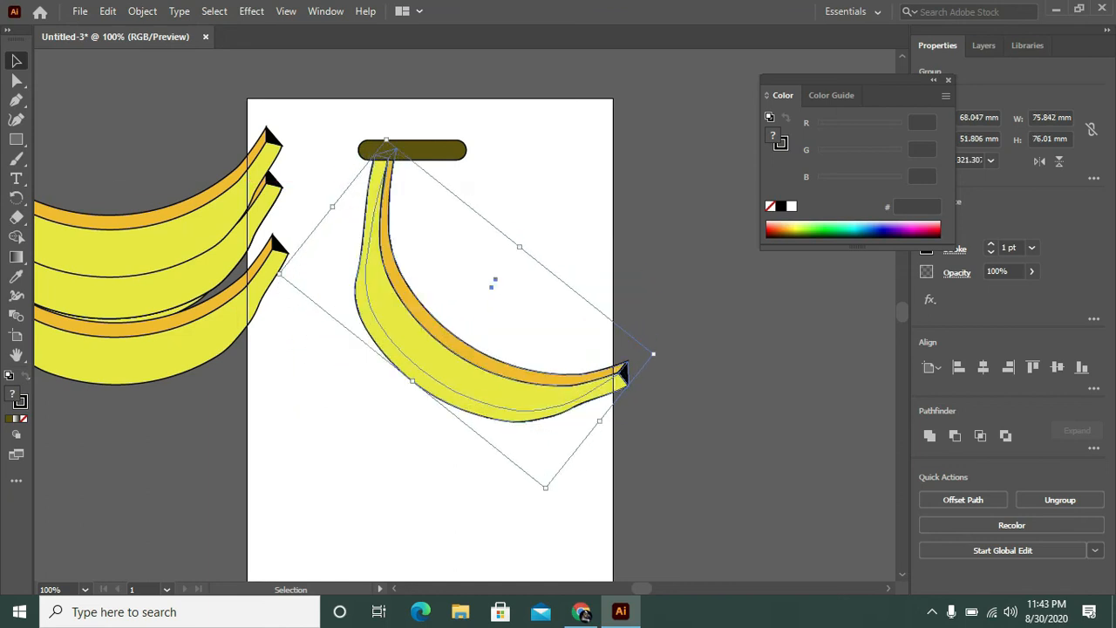
left_click_drag(653, 354, 553, 274)
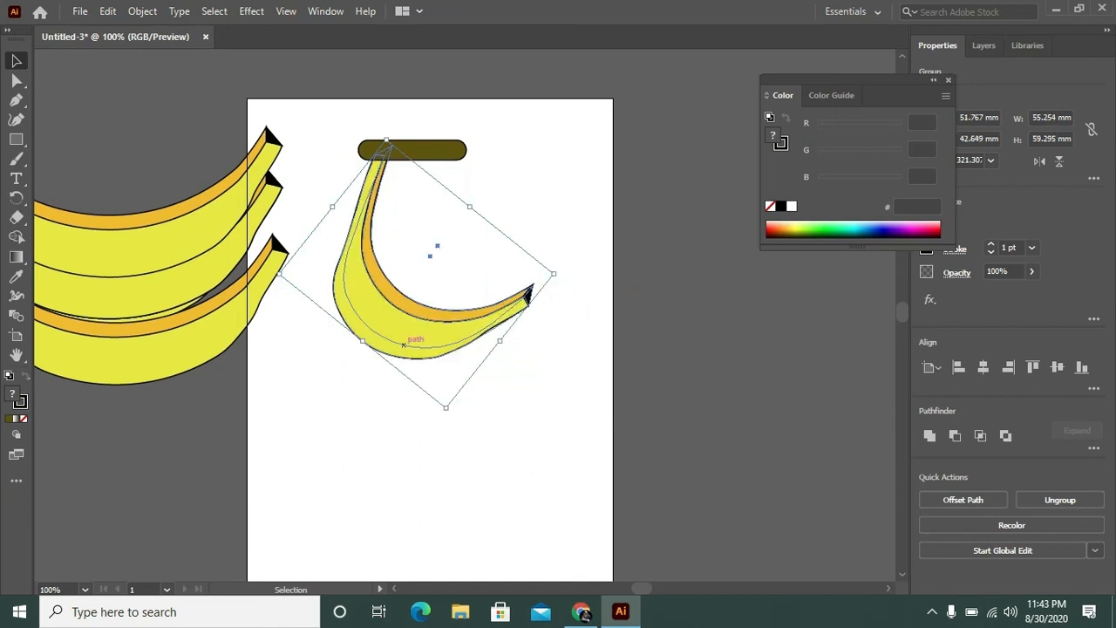
left_click_drag(362, 340, 458, 223)
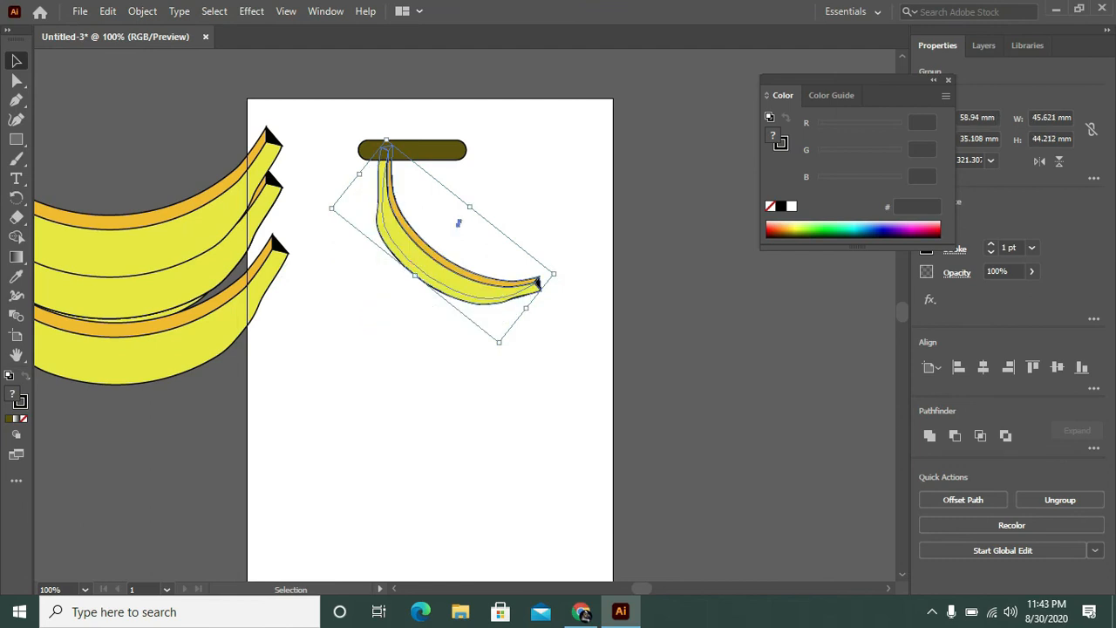
left_click_drag(518, 335, 502, 344)
left_click_drag(459, 272, 441, 277)
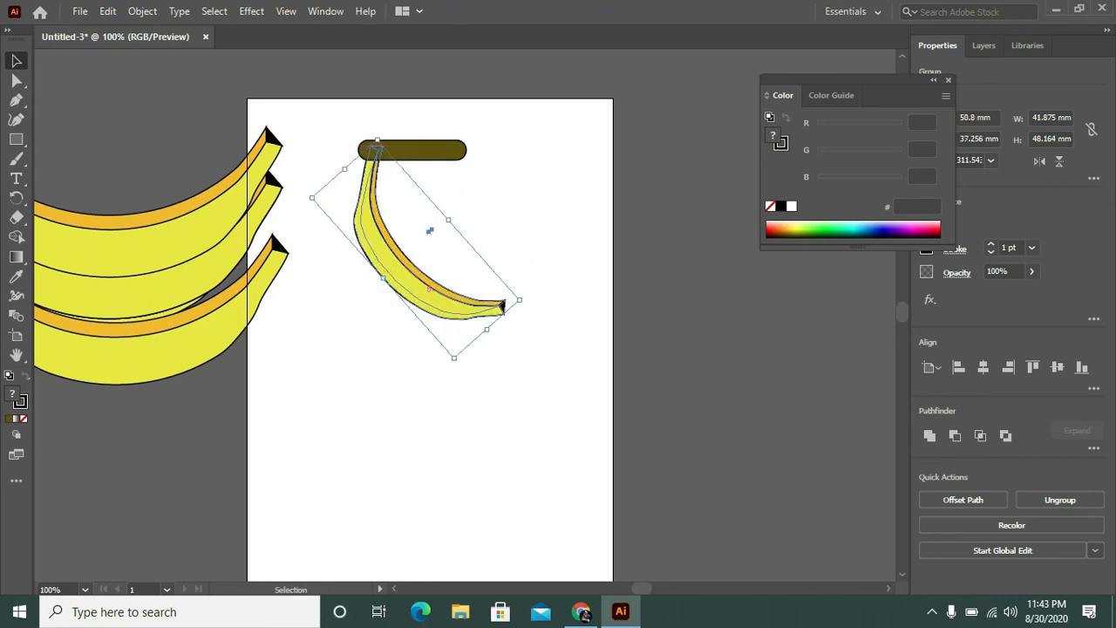
Step: Rotate the hanging banana more steeply to about 292° and shift it left so its stem meets the pill's left end
key("ctrl+shift+a")
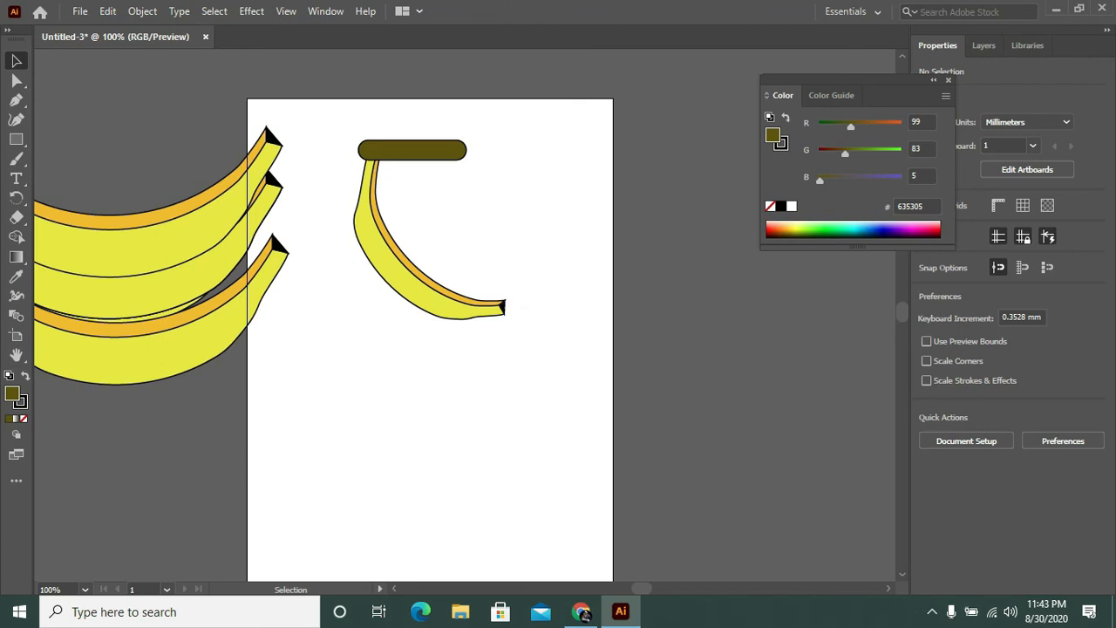
left_click(501, 306)
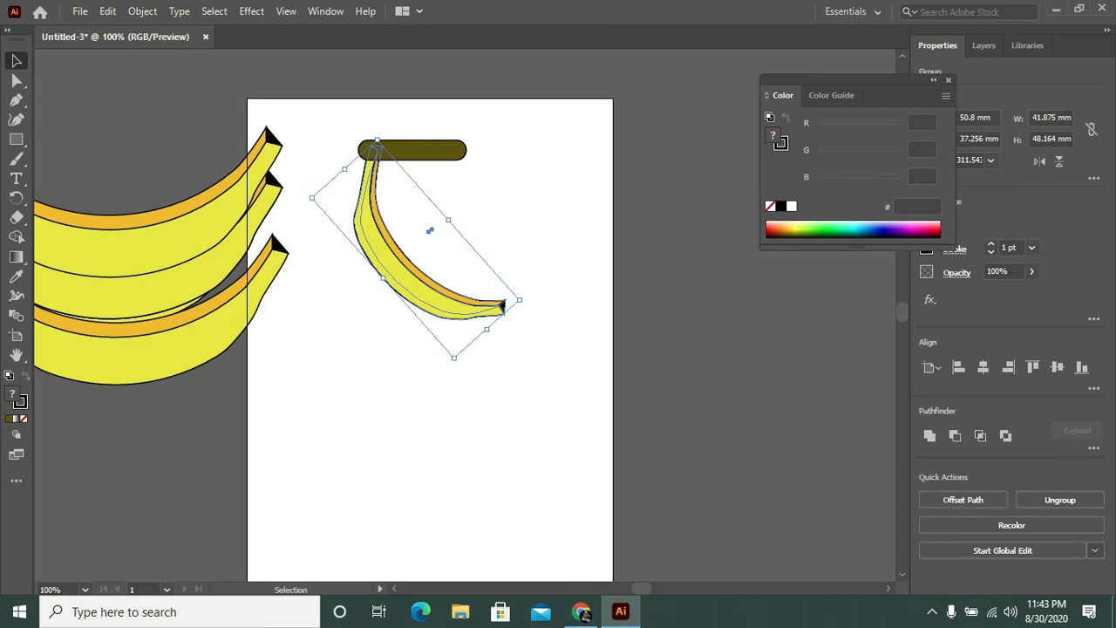
mouse_move(502, 307)
left_mouse_down()
mouse_move(511, 316)
mouse_move(493, 320)
left_mouse_up()
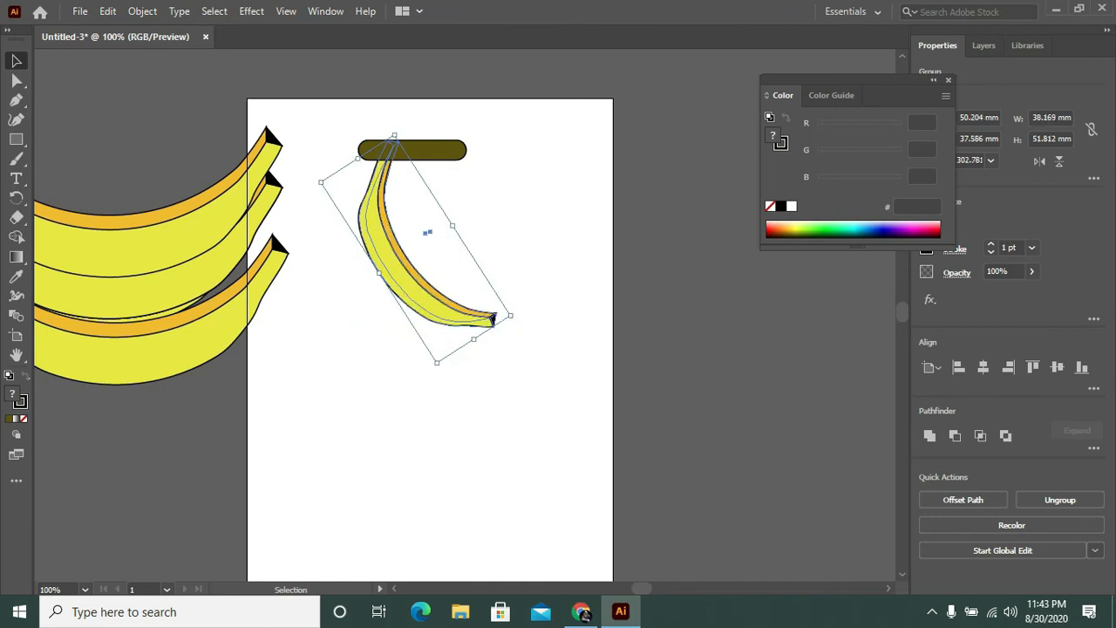
left_click_drag(401, 244, 386, 245)
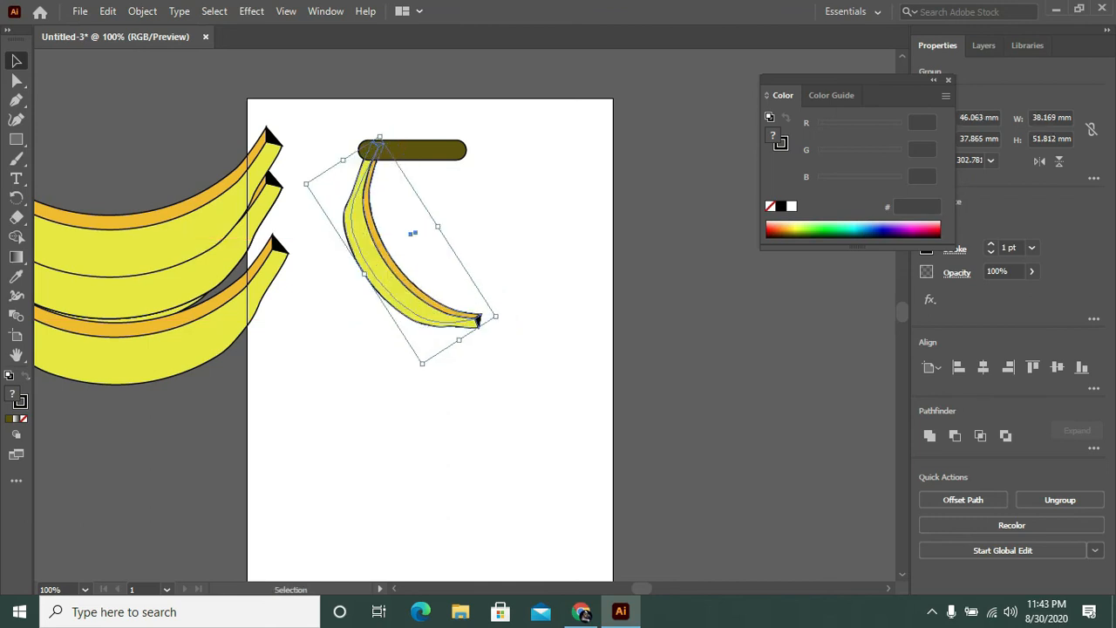
key("ctrl+shift+a")
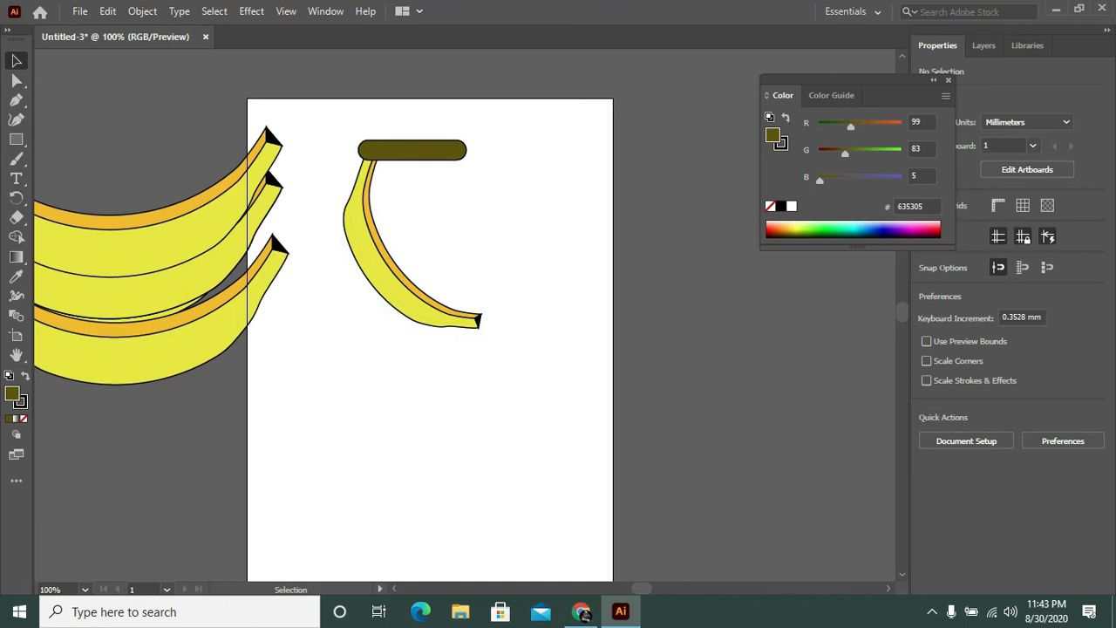
left_click(413, 233)
left_click_drag(495, 316, 482, 336)
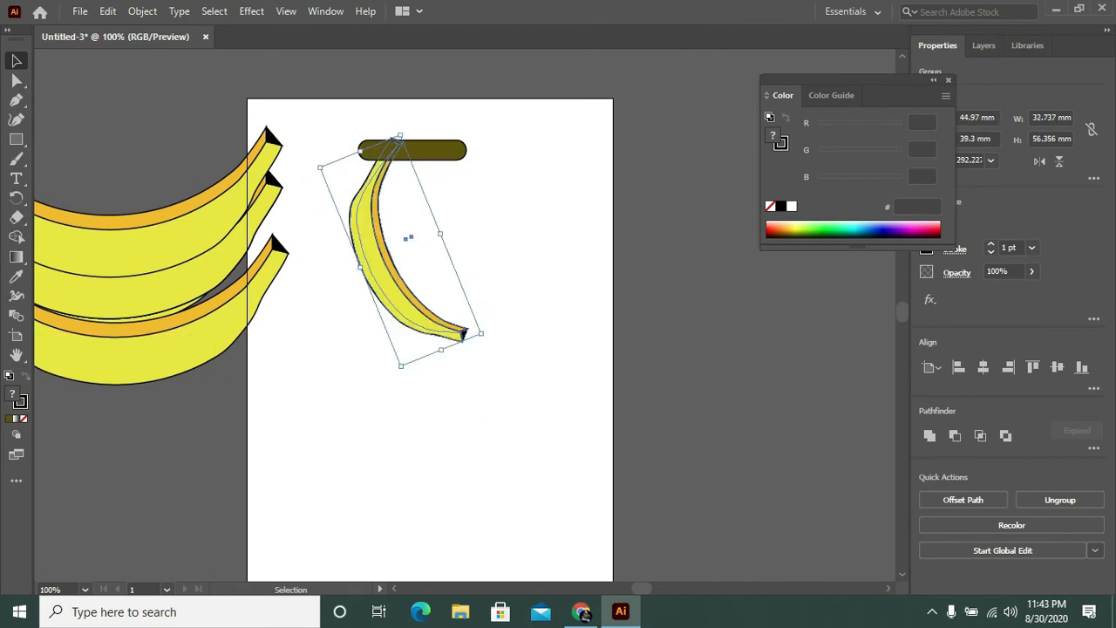
left_click_drag(381, 251, 365, 254)
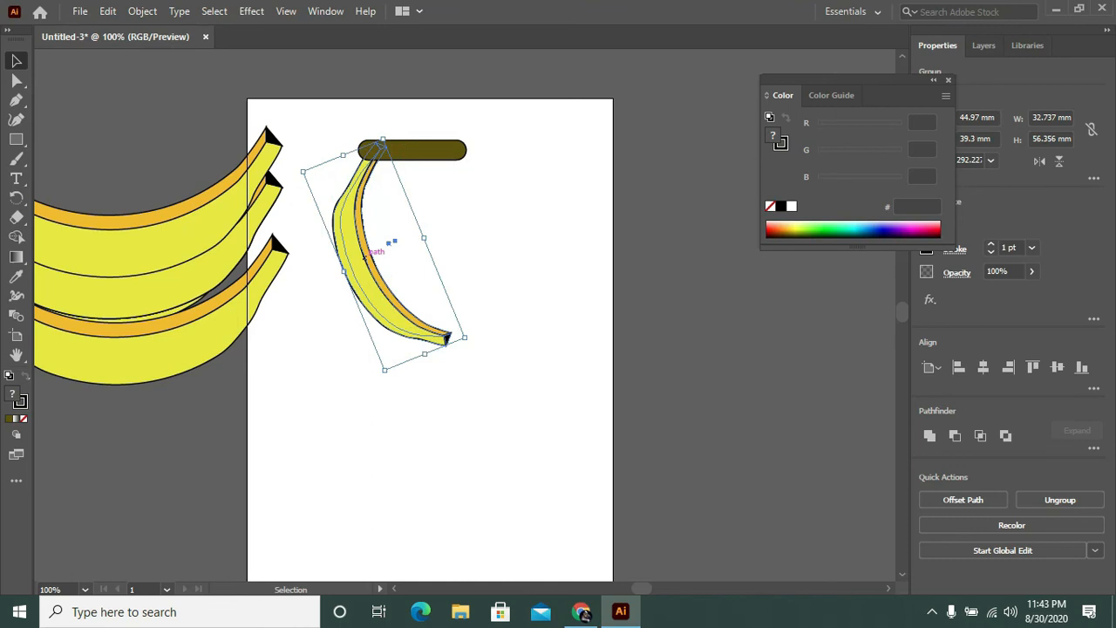
Step: Delete the unused bananas beside the artboard and place three copies of the hanging banana, one under the pill and two further right
left_click_drag(111, 88, 176, 343)
key("Delete")
left_click_drag(319, 290, 448, 334)
key("a")
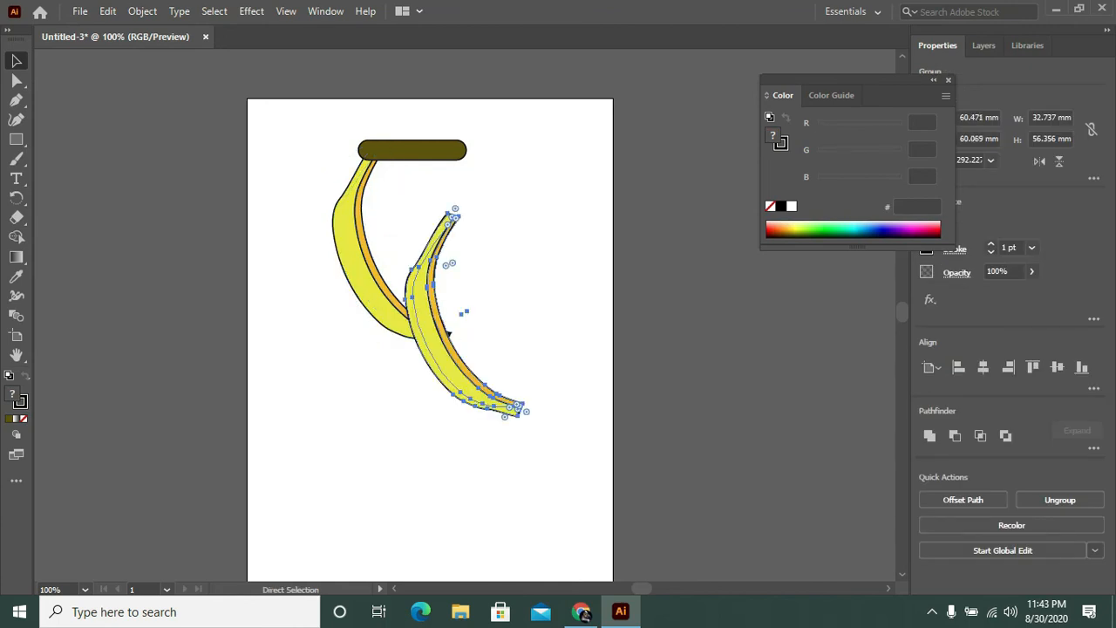
key("v")
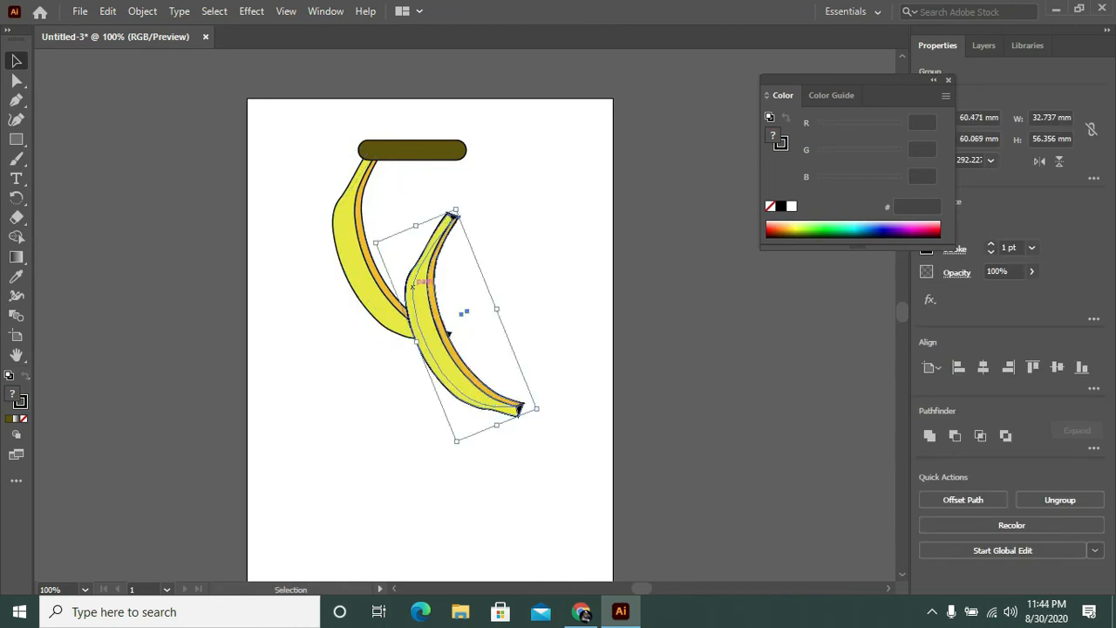
left_click_drag(421, 286, 390, 218)
left_click_drag(457, 297, 552, 289)
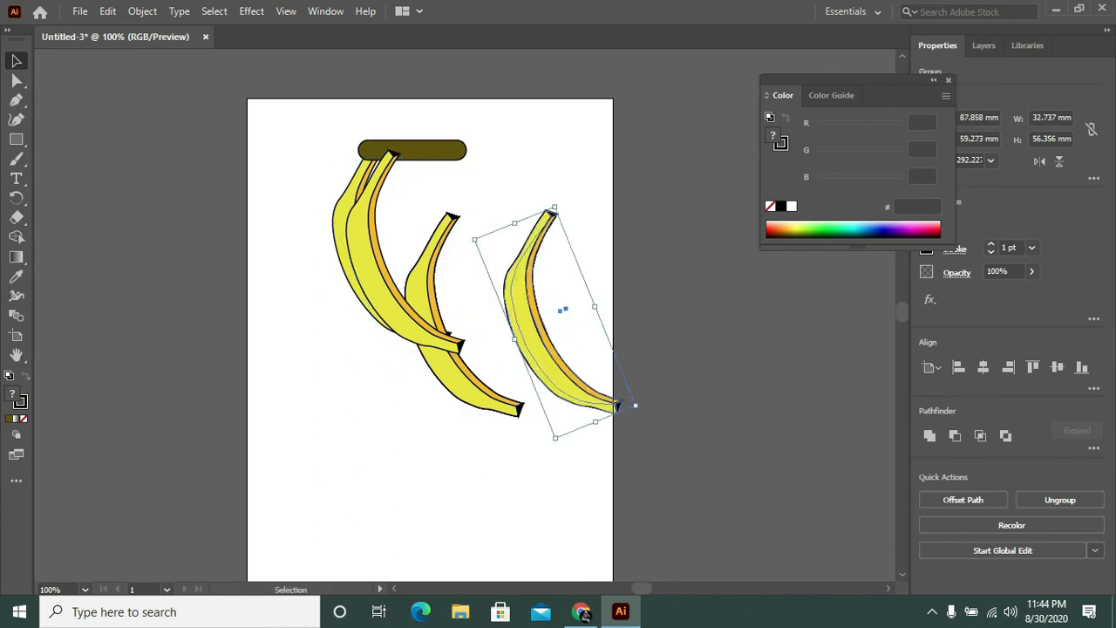
Step: Hang more banana copies from the pill and space them side by side along its length to form a bunch
left_click_drag(428, 269, 396, 203)
left_click_drag(430, 247, 445, 167)
left_click_drag(532, 278, 470, 218)
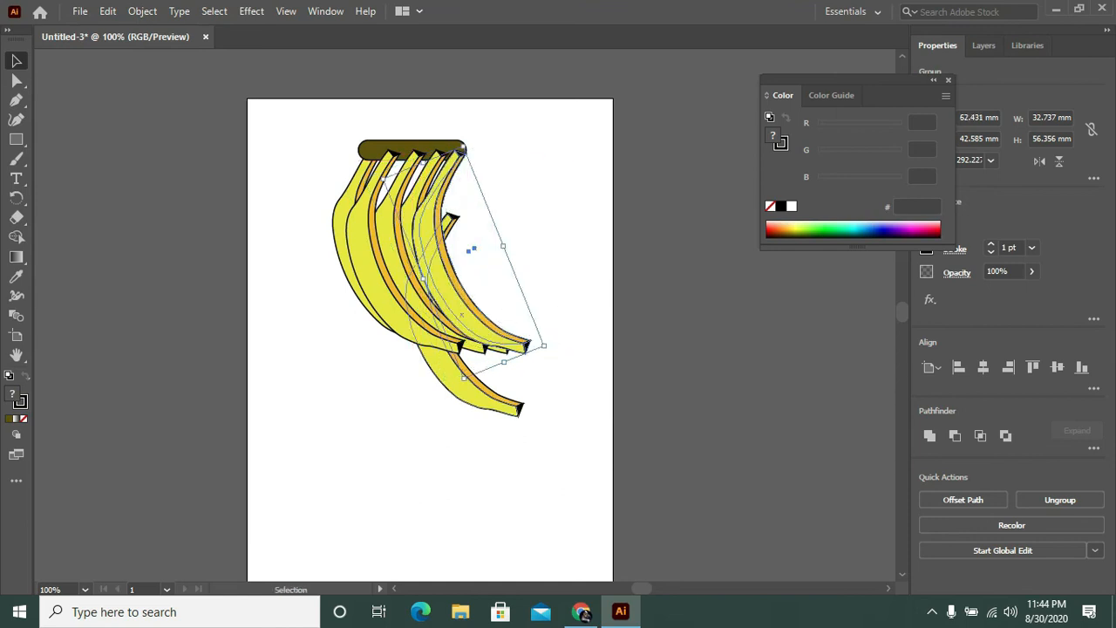
left_click_drag(462, 315, 540, 320)
mouse_move(398, 195)
left_mouse_down()
mouse_move(378, 174)
mouse_move(392, 179)
left_mouse_up()
mouse_move(424, 245)
left_mouse_down()
mouse_move(454, 251)
mouse_move(436, 250)
left_mouse_up()
left_click_drag(424, 185, 436, 183)
left_click_drag(530, 254, 480, 240)
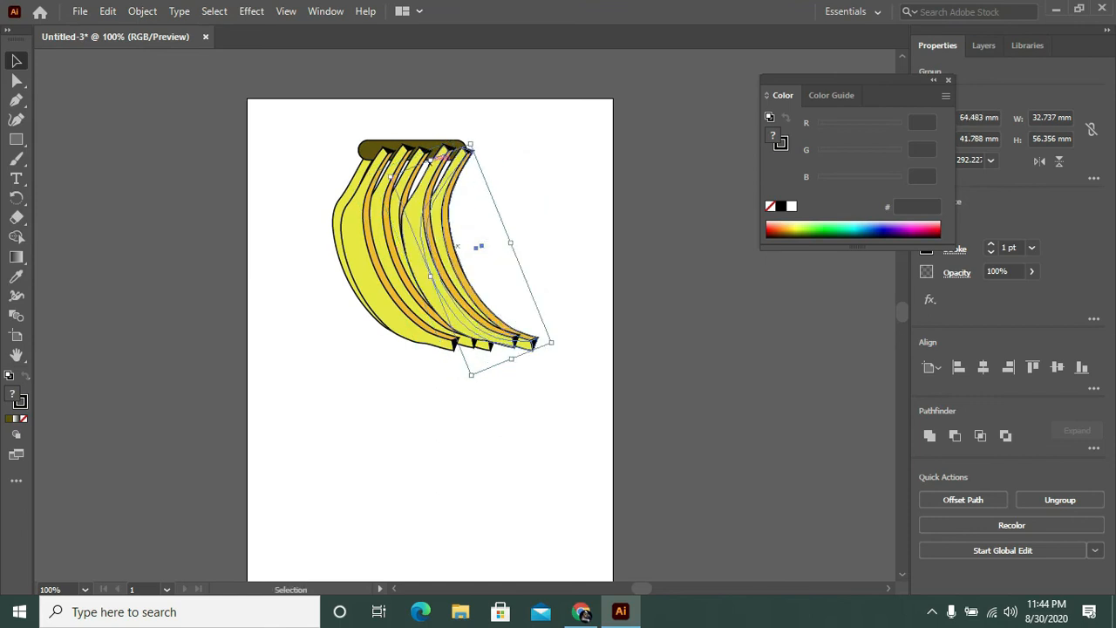
Step: Bring the brown pill to the front and shift the rightmost banana left so its stem is hidden behind it
right_click(430, 146)
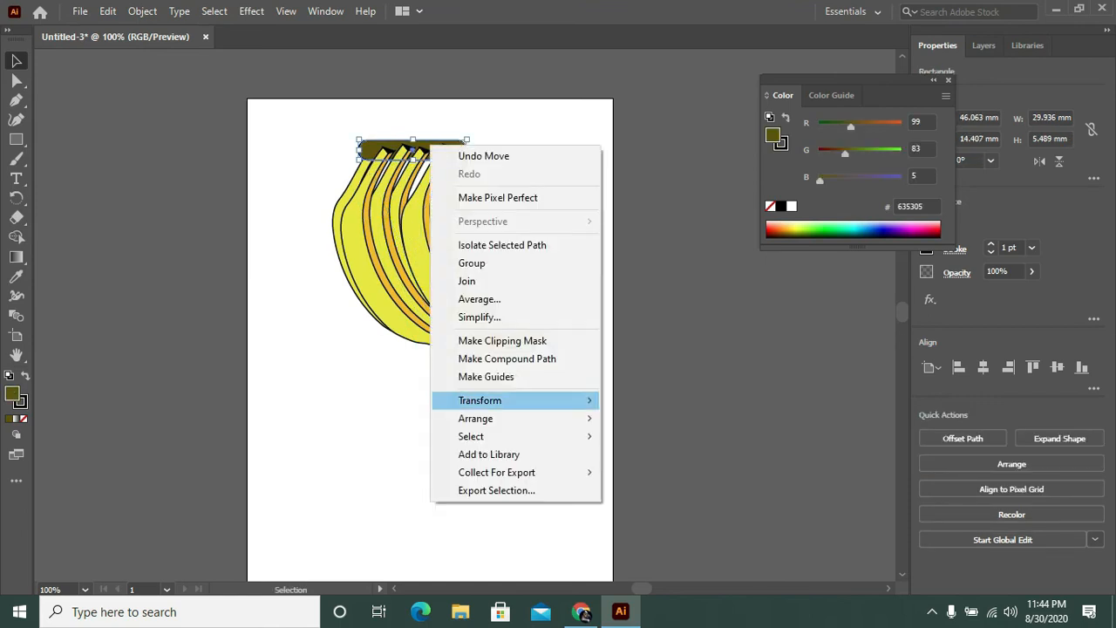
mouse_move(488, 400)
mouse_move(478, 419)
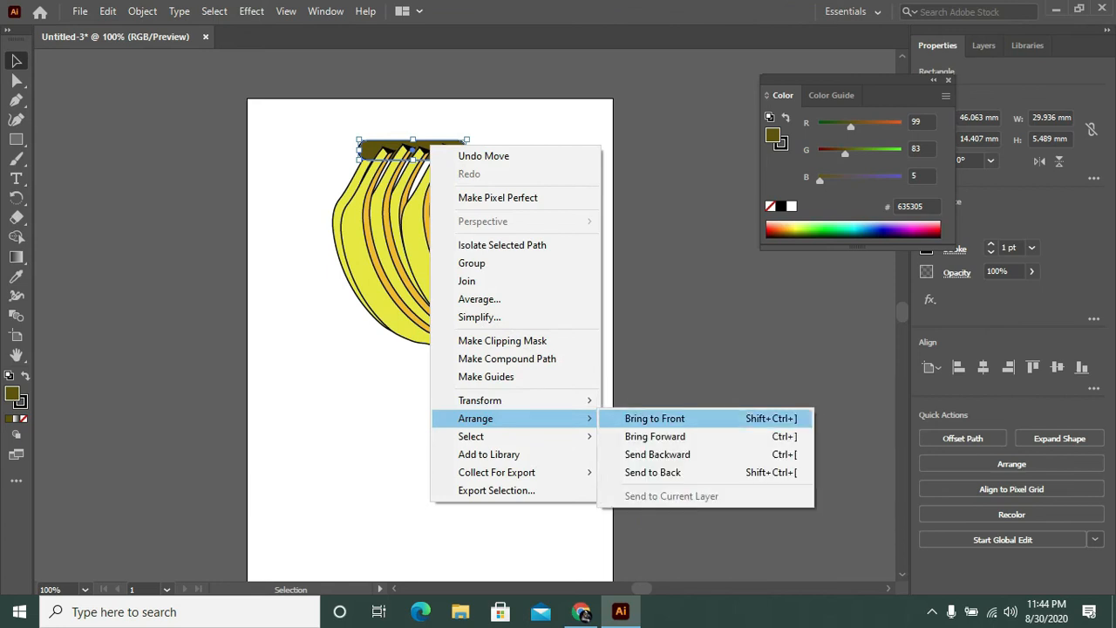
left_click(650, 418)
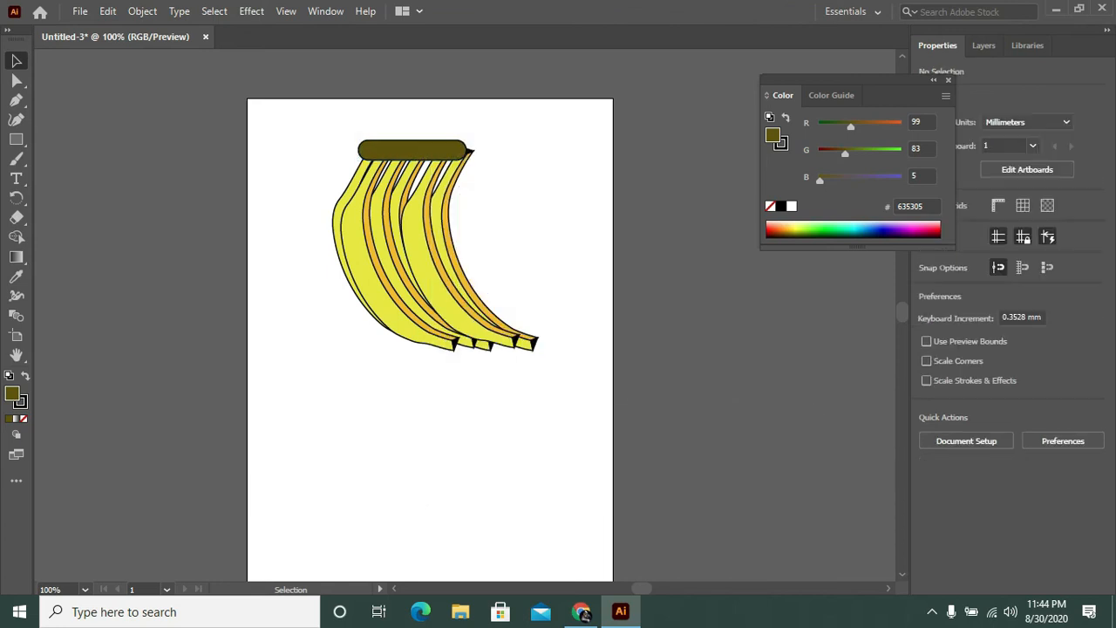
left_click_drag(458, 177, 447, 177)
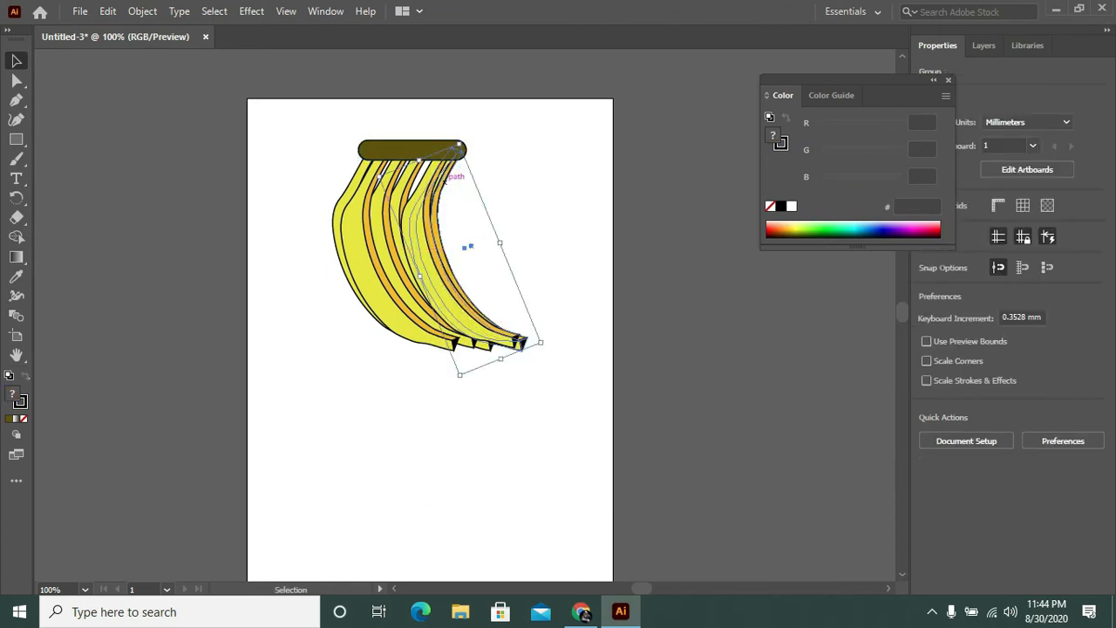
key("ctrl+shift+a")
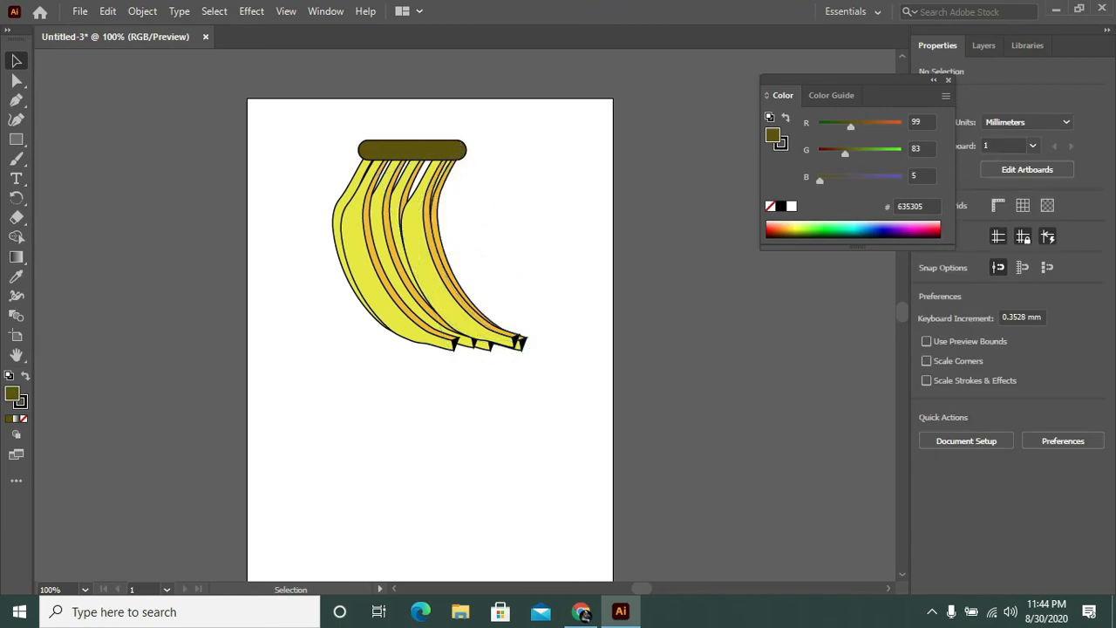
Step: Group the brown pill and all the hanging bananas into one object
key("F6")
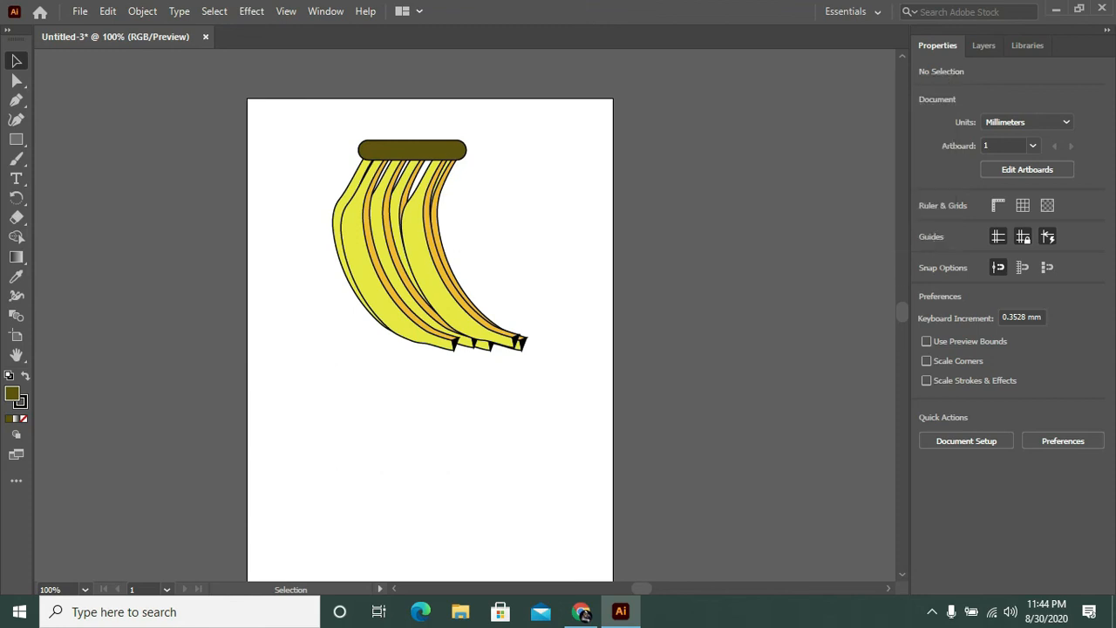
left_click_drag(289, 122, 528, 352)
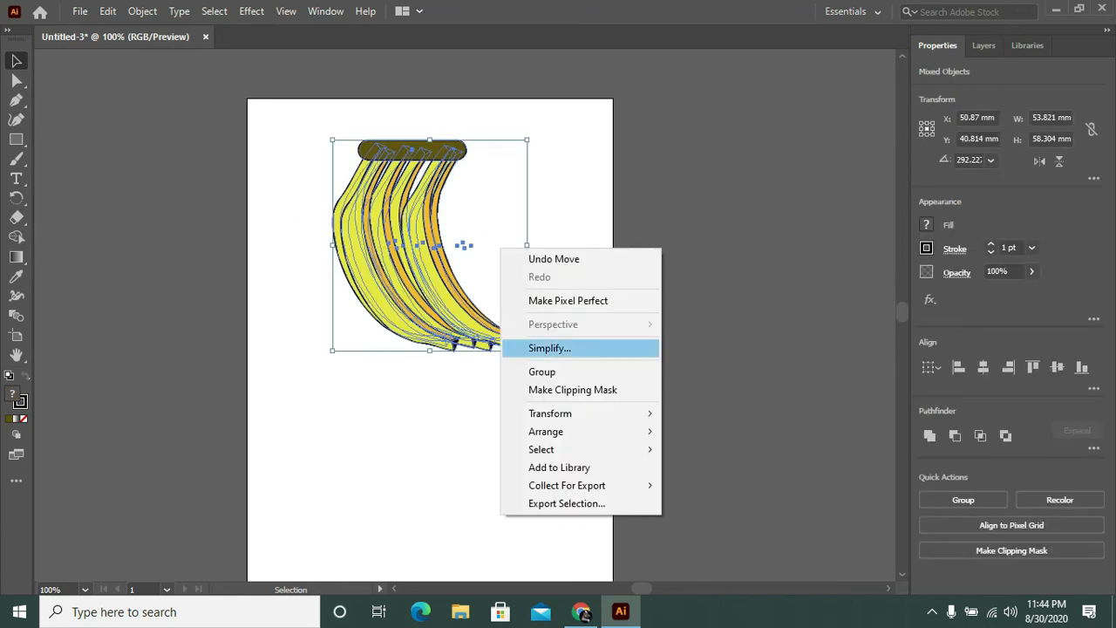
left_click(572, 390)
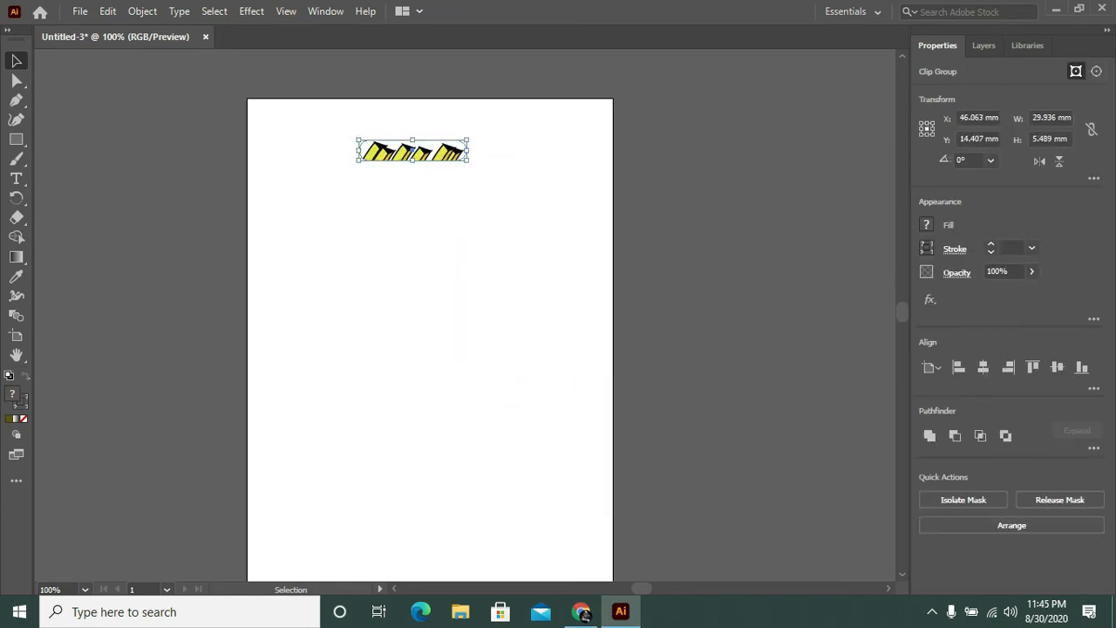
key("ctrl+z")
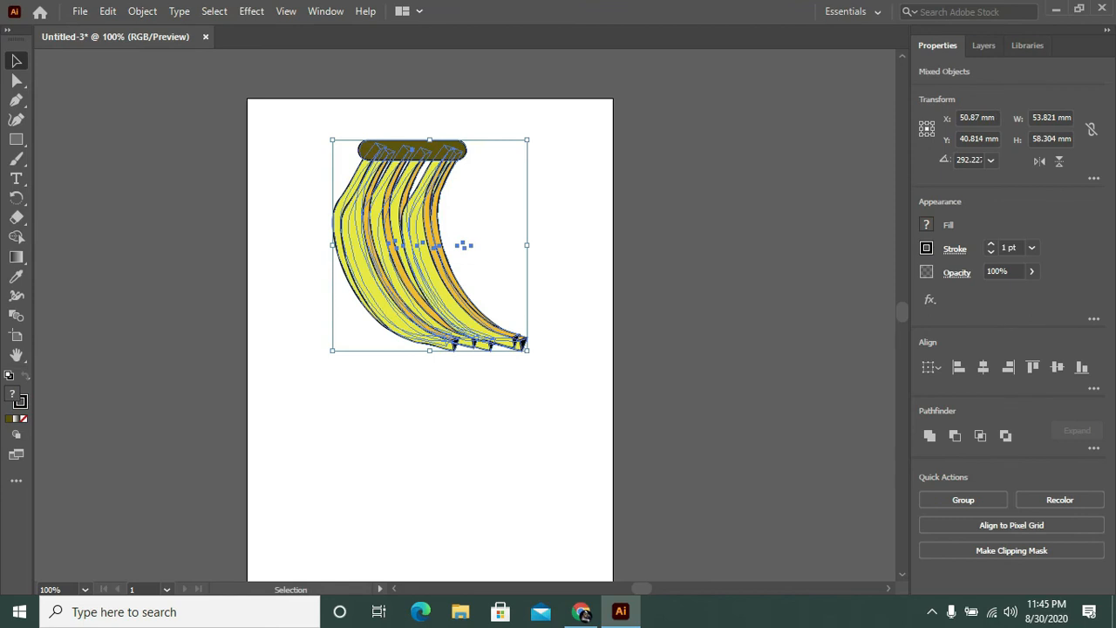
right_click(558, 138)
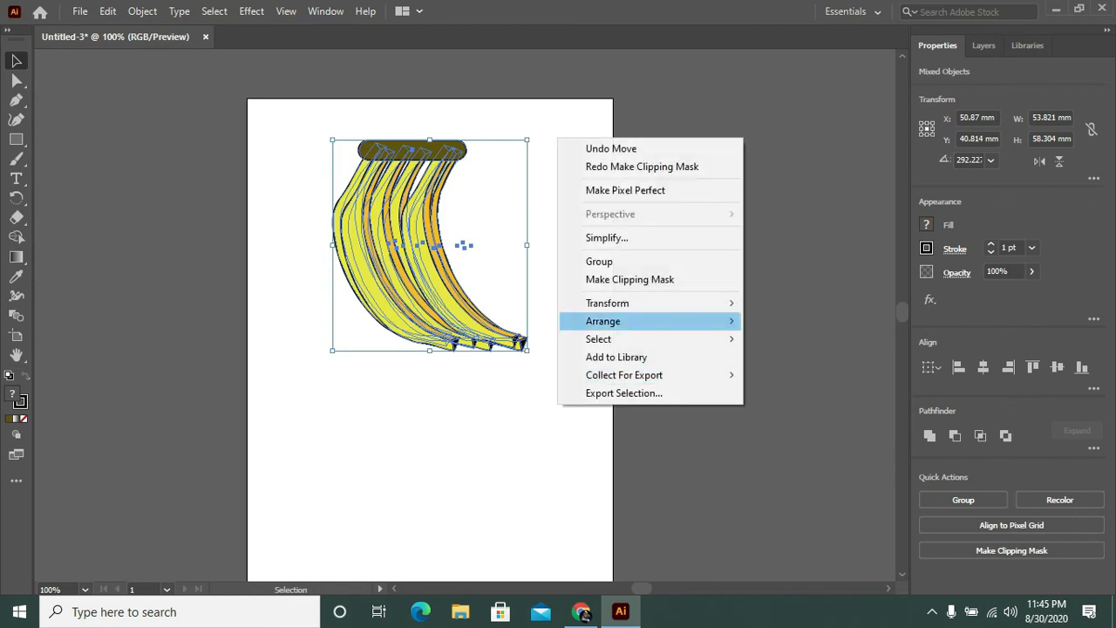
left_click(599, 261)
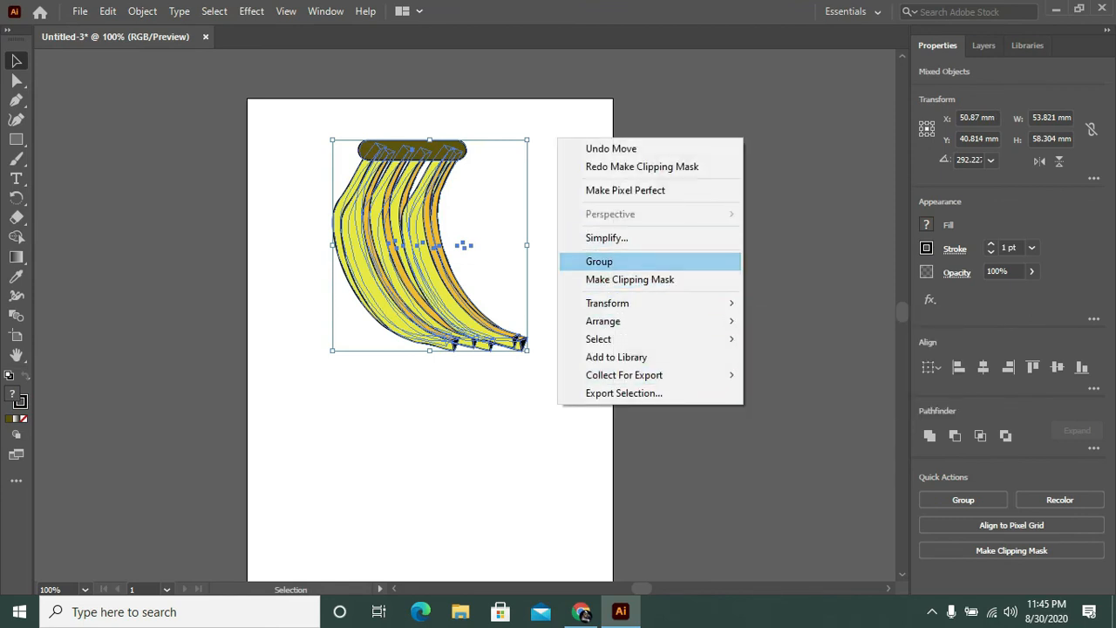
key("ctrl+shift+a")
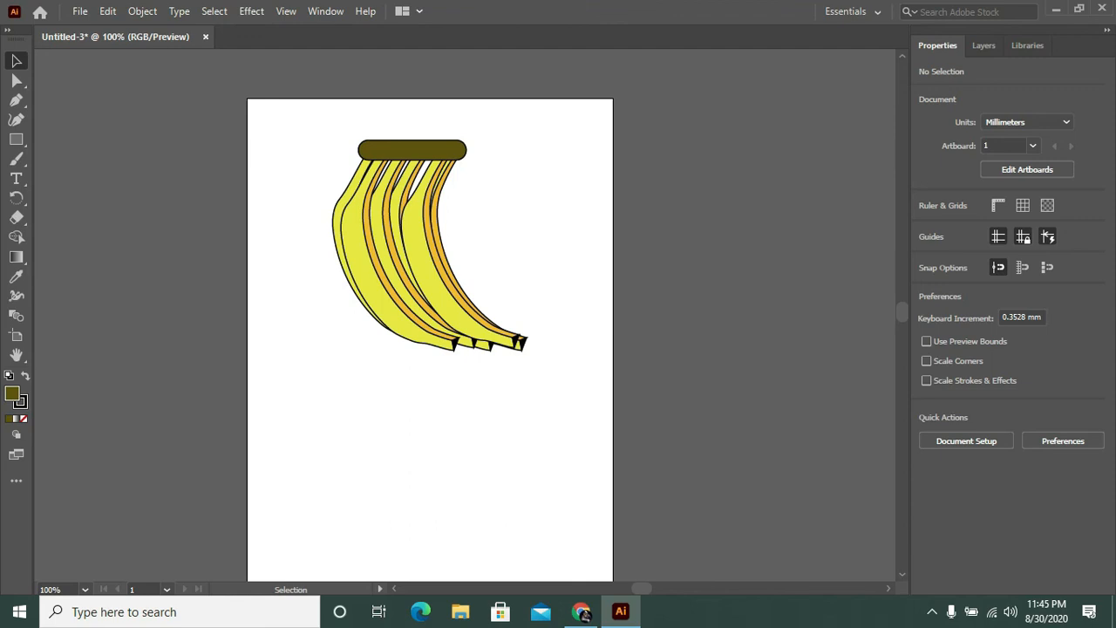
left_click(932, 611)
left_click(947, 578)
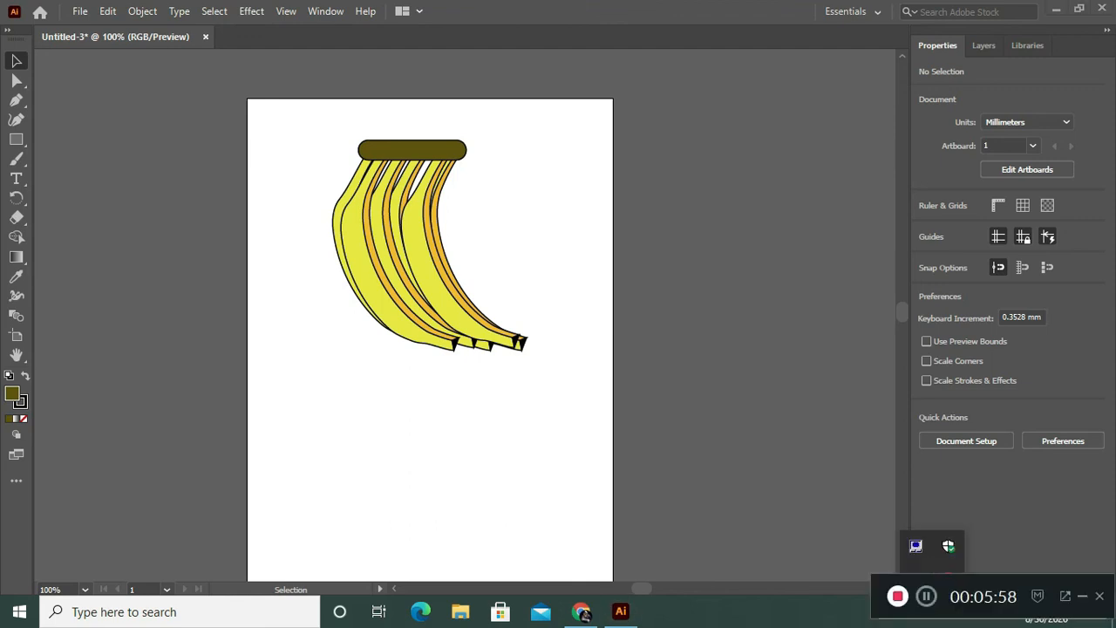